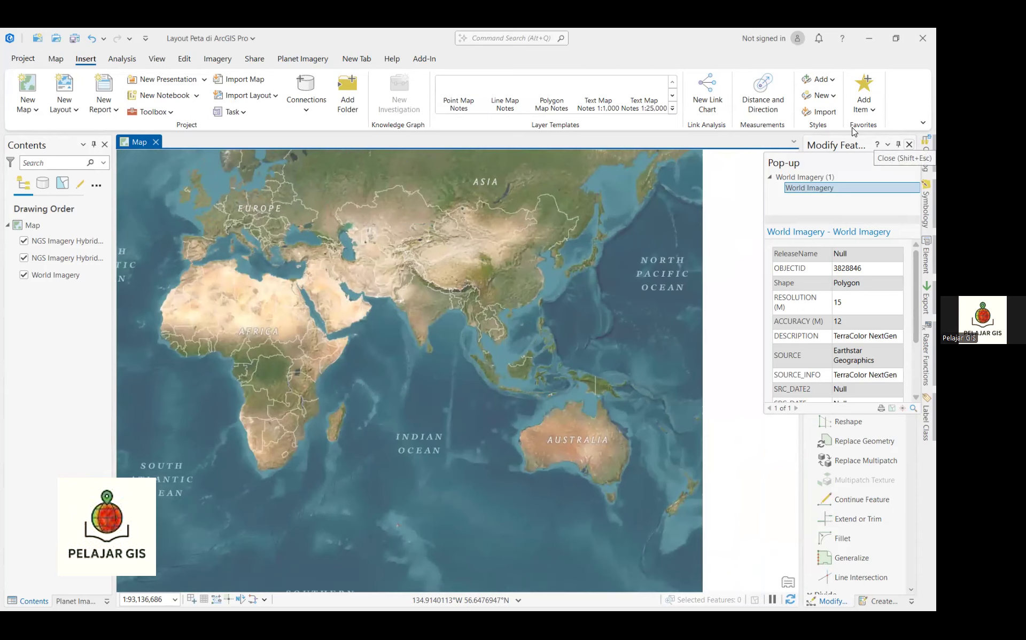
Step: Close the Modify Features and Create Features panes and start adding data to the map
click(908, 145)
click(897, 144)
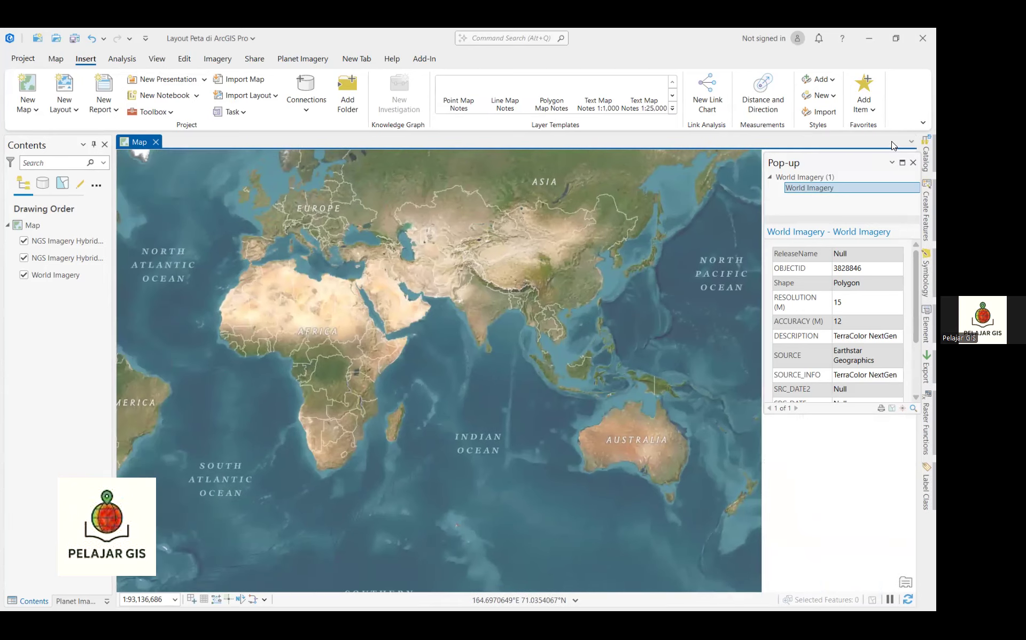
click(37, 225)
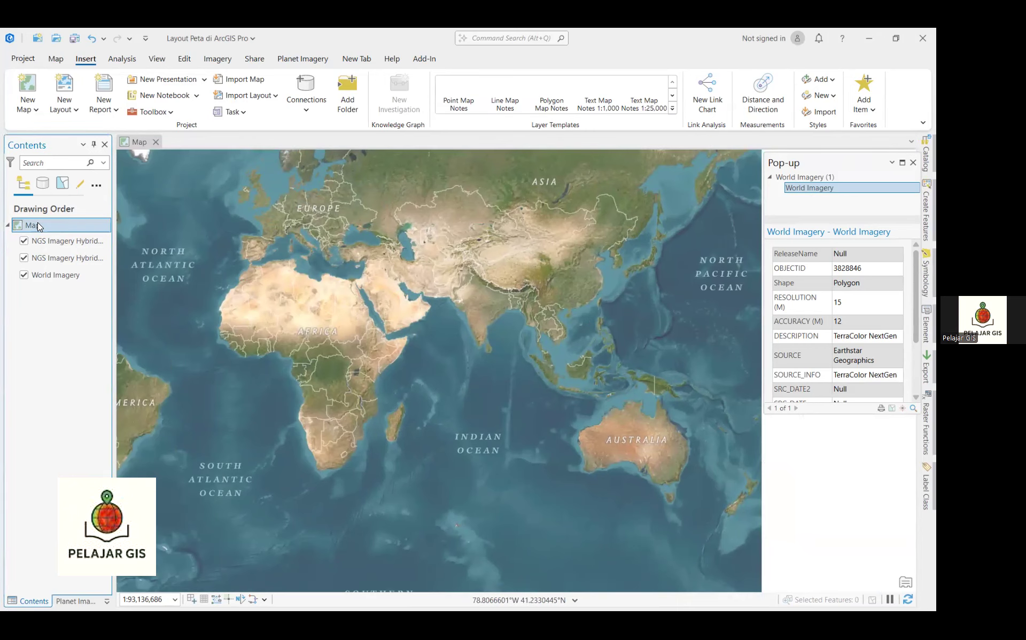
right_click(57, 225)
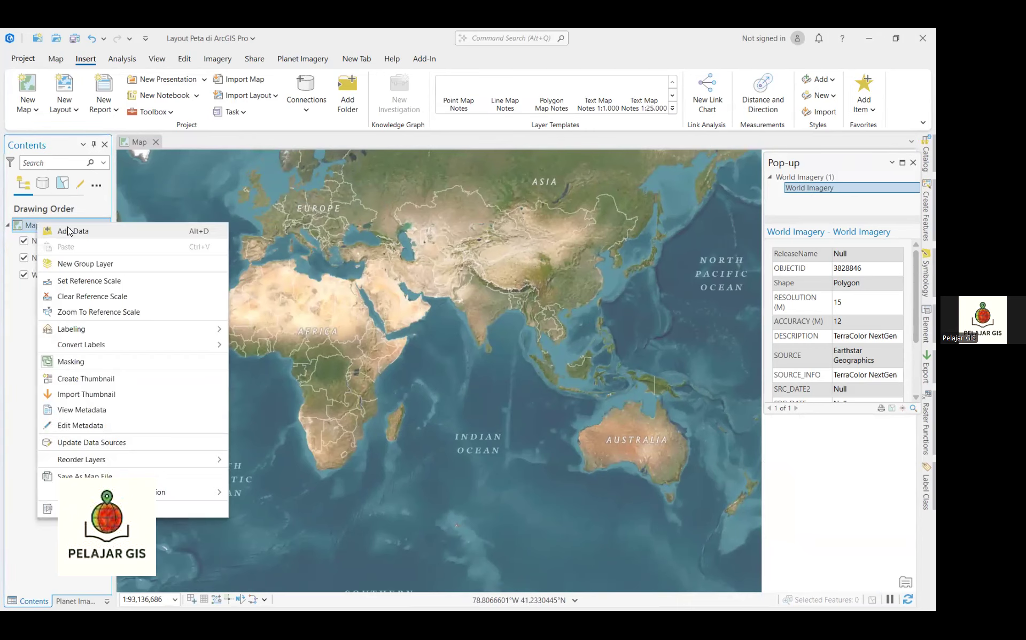
click(69, 231)
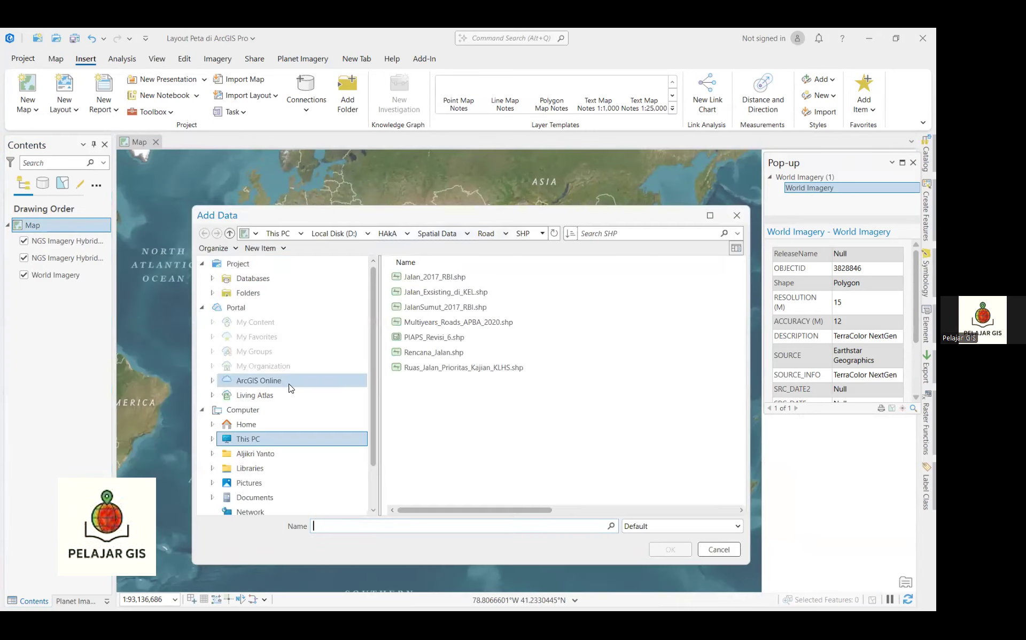
Step: Browse from This PC to the QGIS Pelajar GIS folder on Local Disk (E:)
scroll(290, 388, down, 1)
click(275, 393)
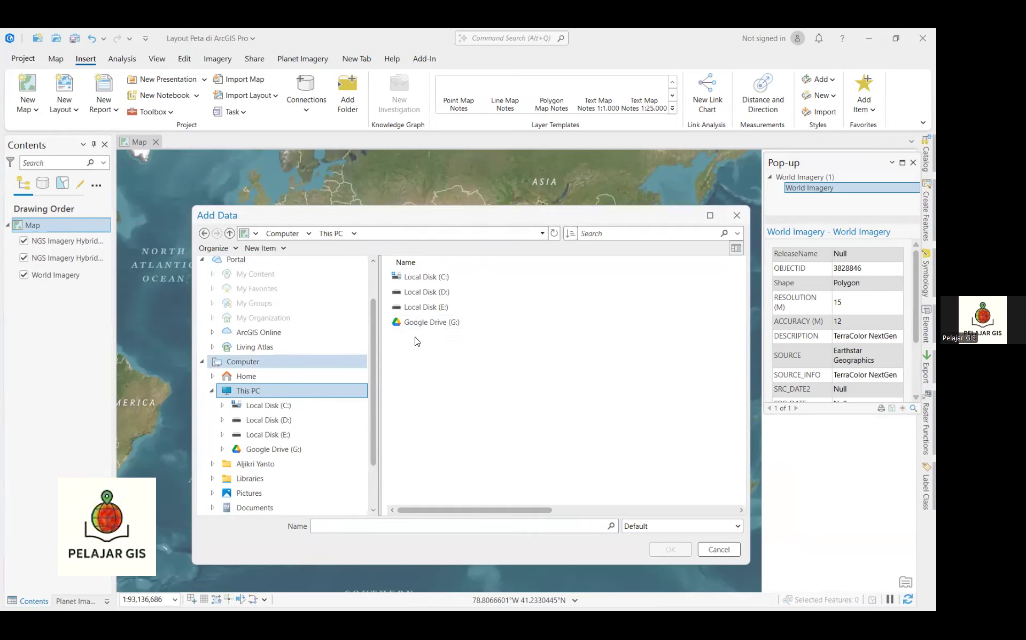
double_click(432, 304)
scroll(428, 363, down, 4)
scroll(428, 392, down, 10)
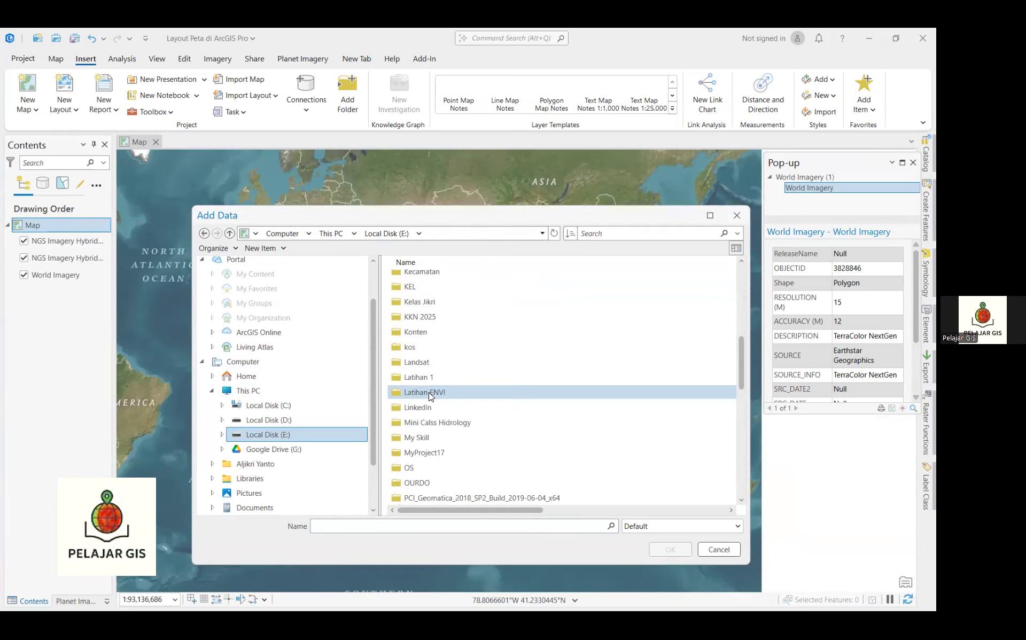
scroll(429, 394, down, 2)
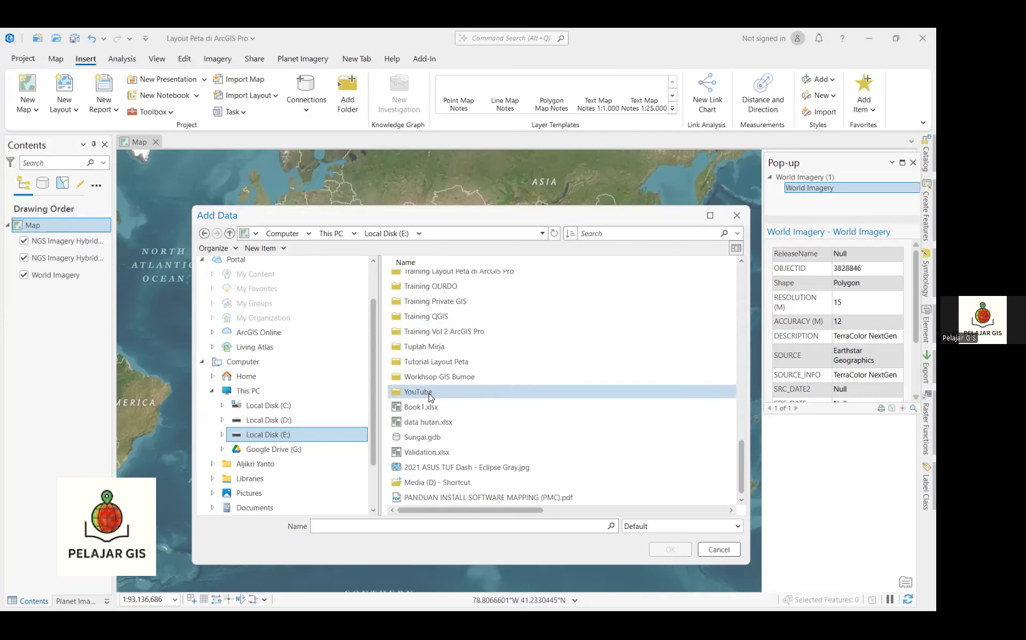
scroll(428, 393, up, 5)
scroll(429, 394, up, 10)
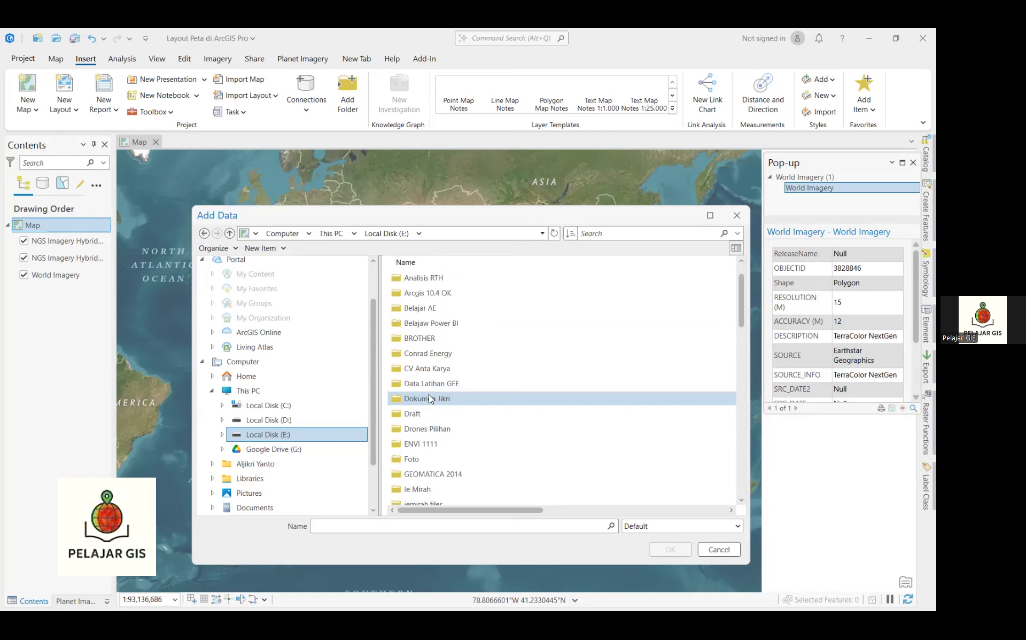
scroll(428, 394, down, 5)
scroll(428, 397, down, 5)
scroll(429, 394, down, 1)
double_click(437, 427)
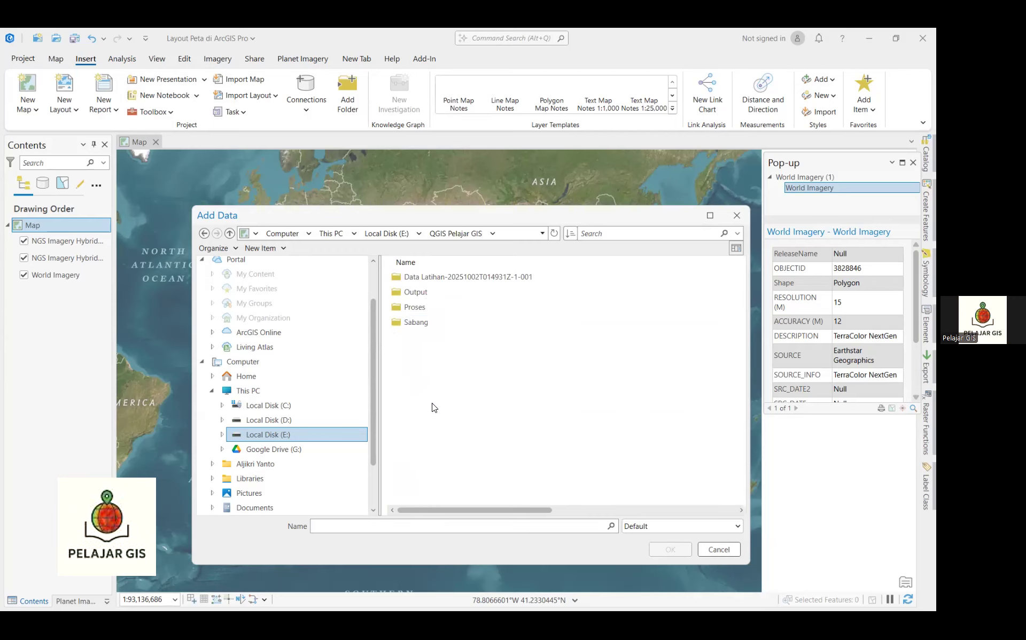
Step: Look through the Data Latihan, DEM and DEMNAS folders, and return to the QGIS Pelajar GIS folder
double_click(420, 275)
double_click(415, 278)
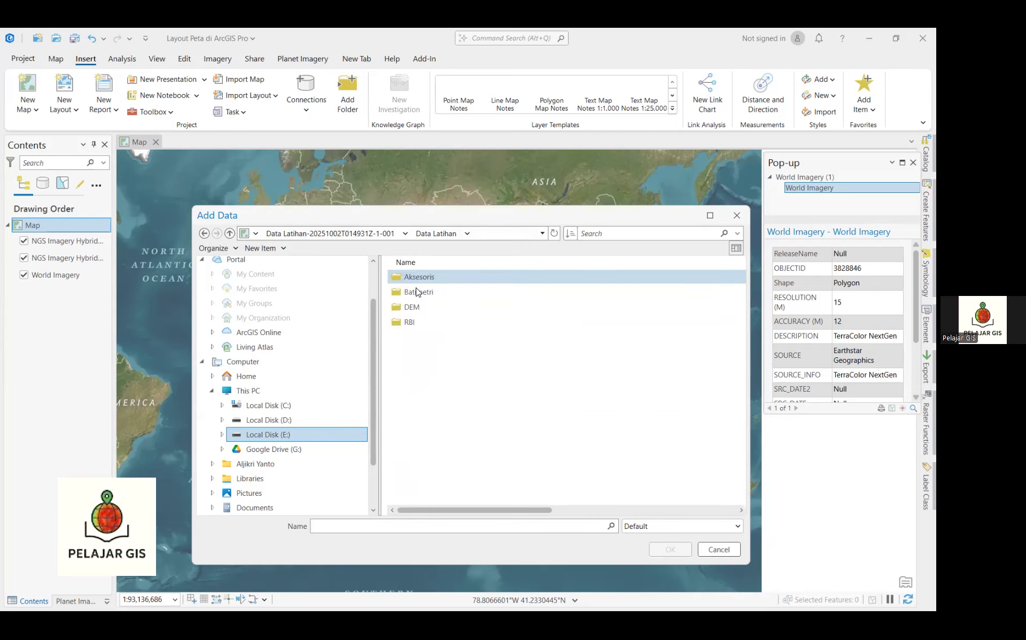
double_click(412, 303)
double_click(417, 276)
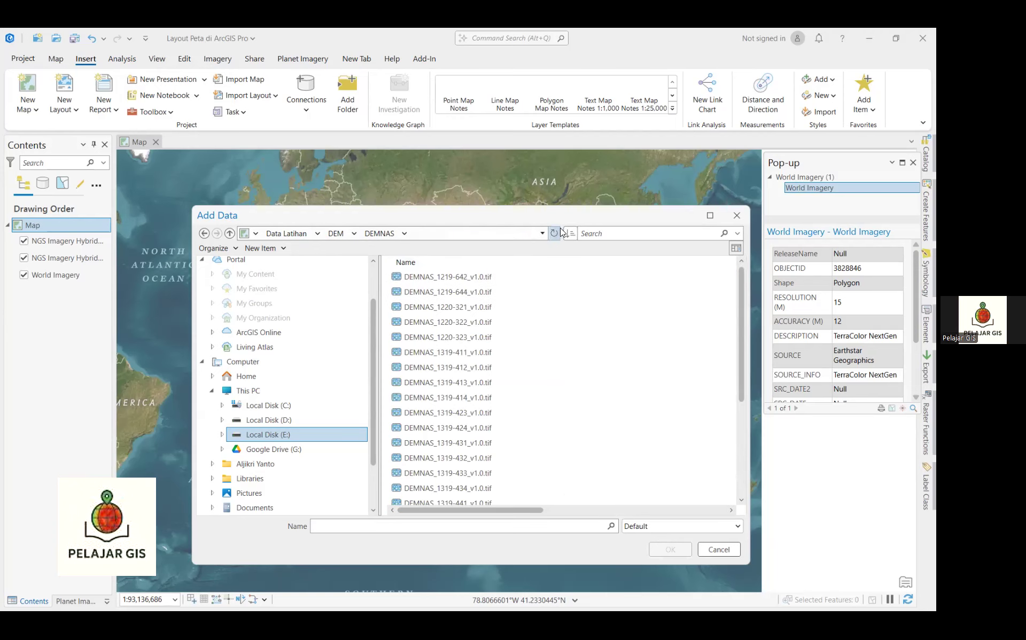
click(204, 233)
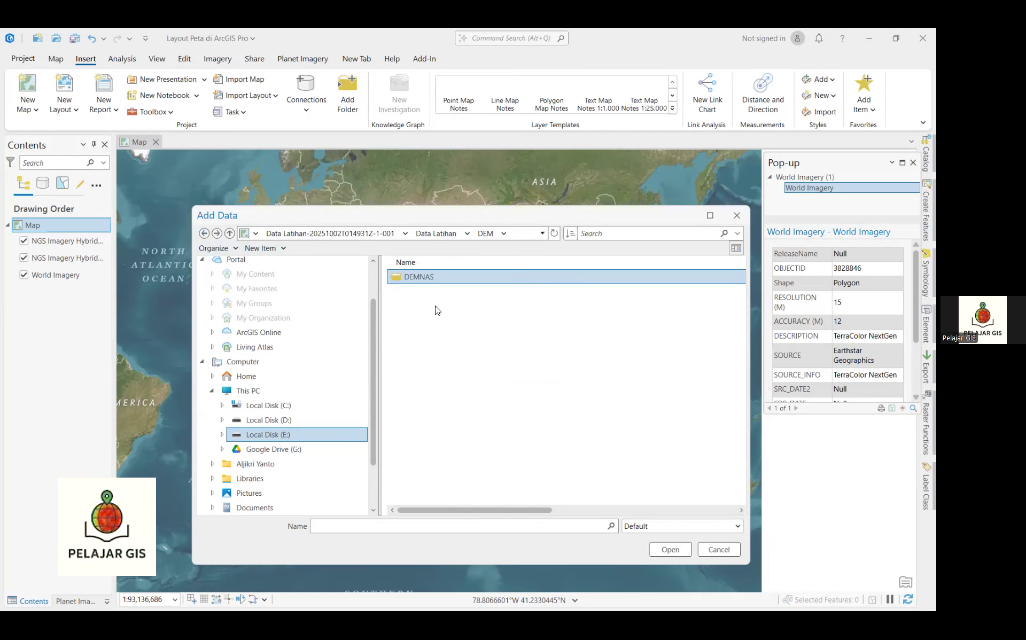
click(204, 234)
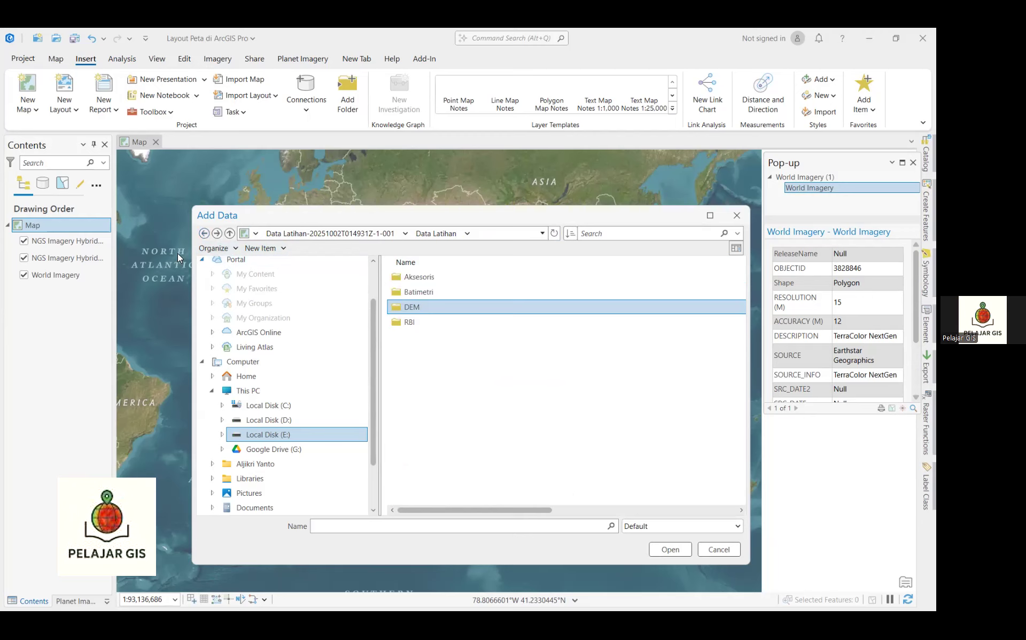
click(203, 232)
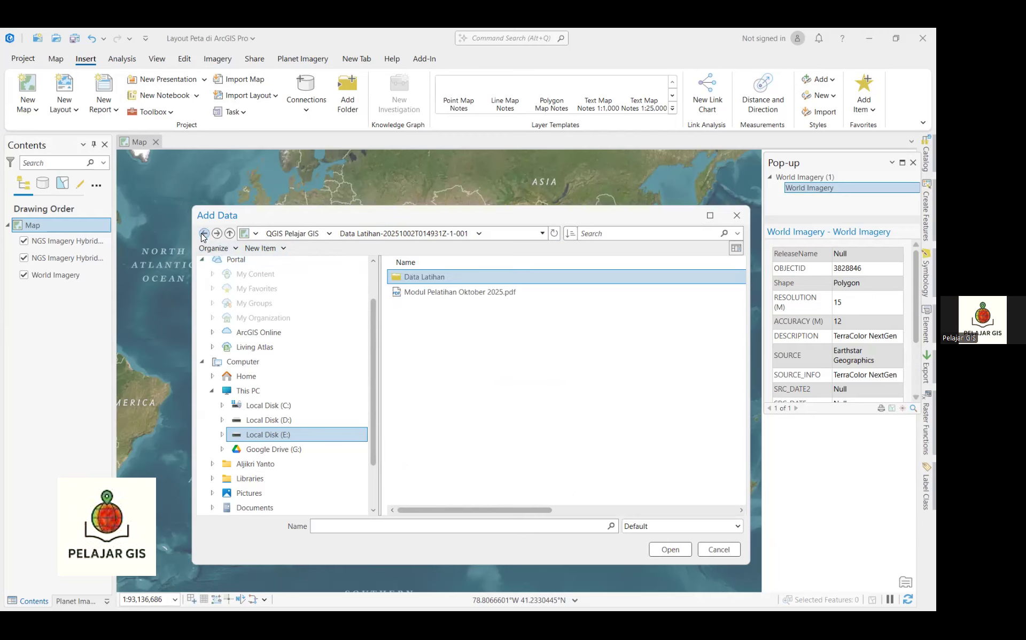
double_click(405, 278)
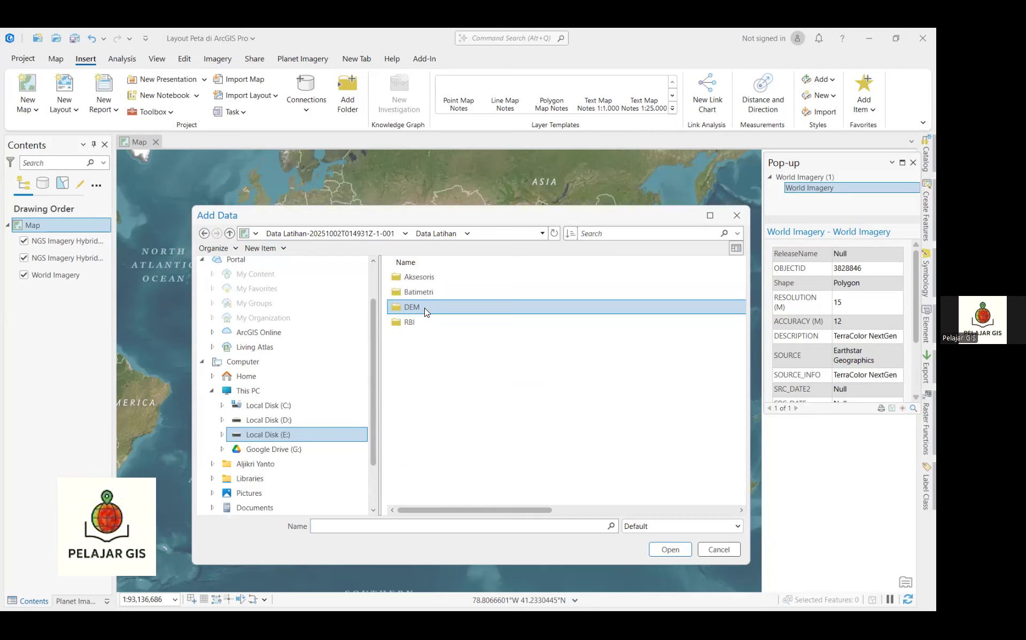
double_click(425, 308)
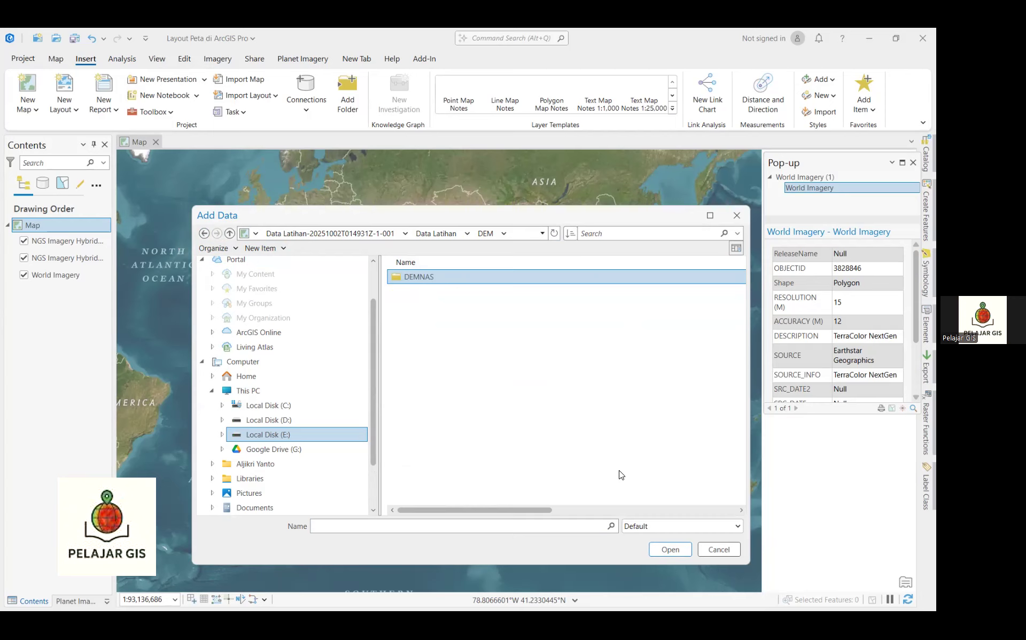
click(384, 233)
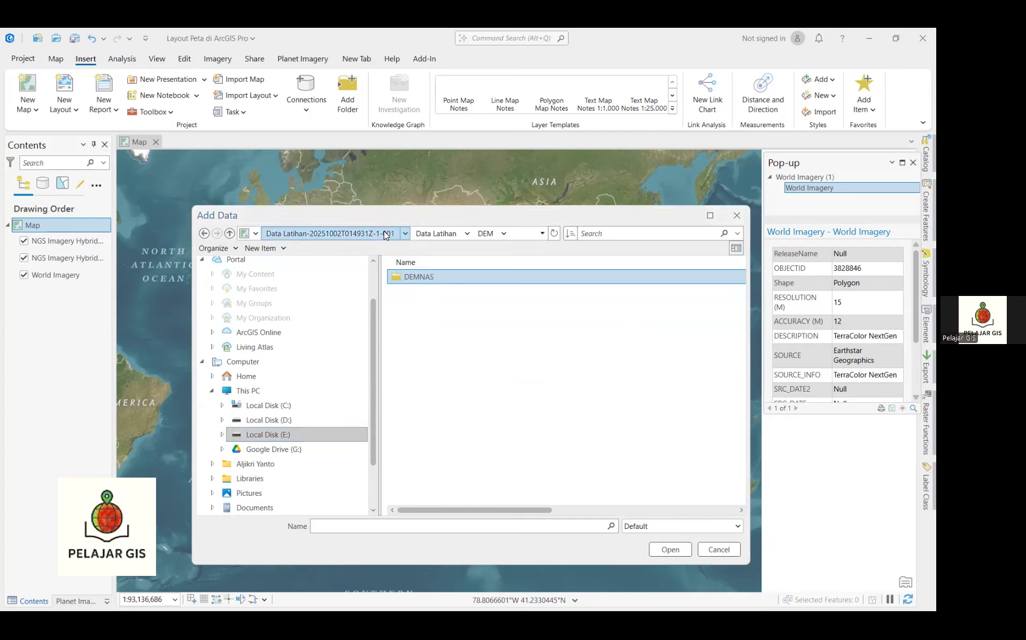
click(306, 232)
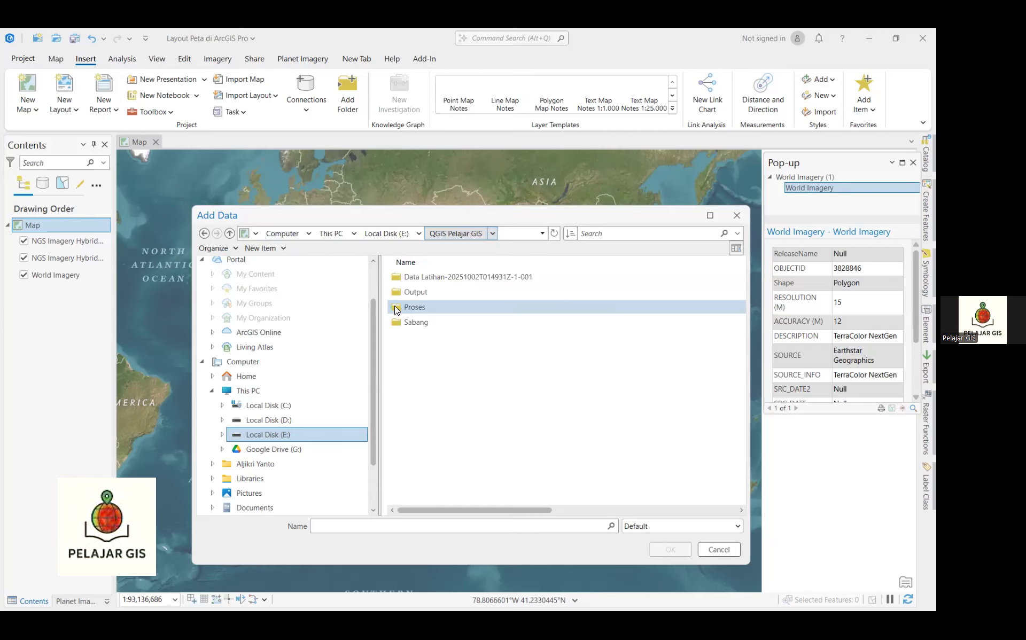
Step: Add the Clip_DEM.tif raster from the Proses folder to the map
double_click(412, 294)
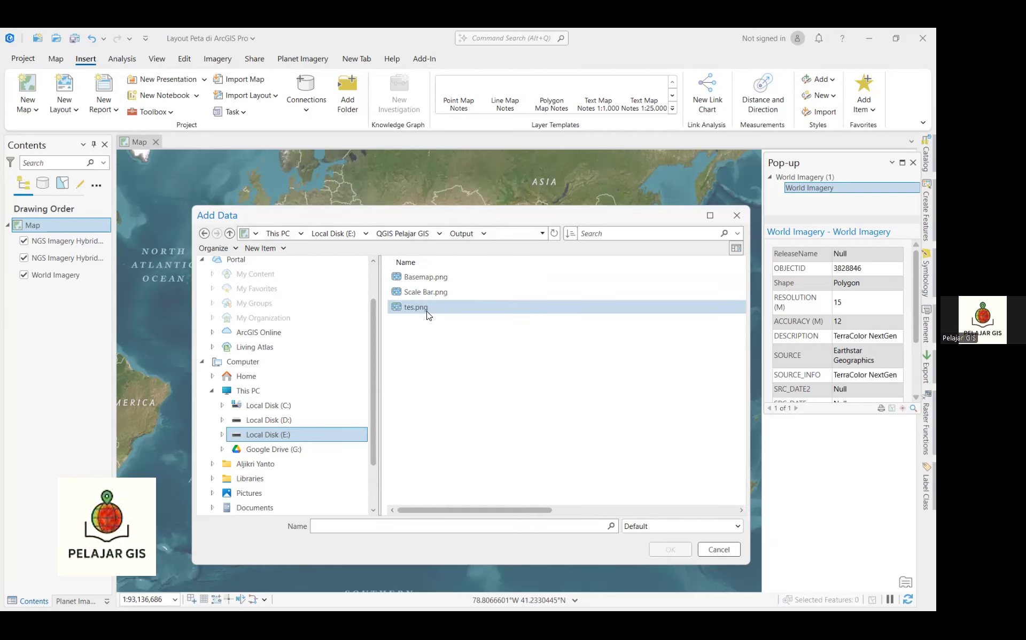
click(401, 233)
double_click(412, 307)
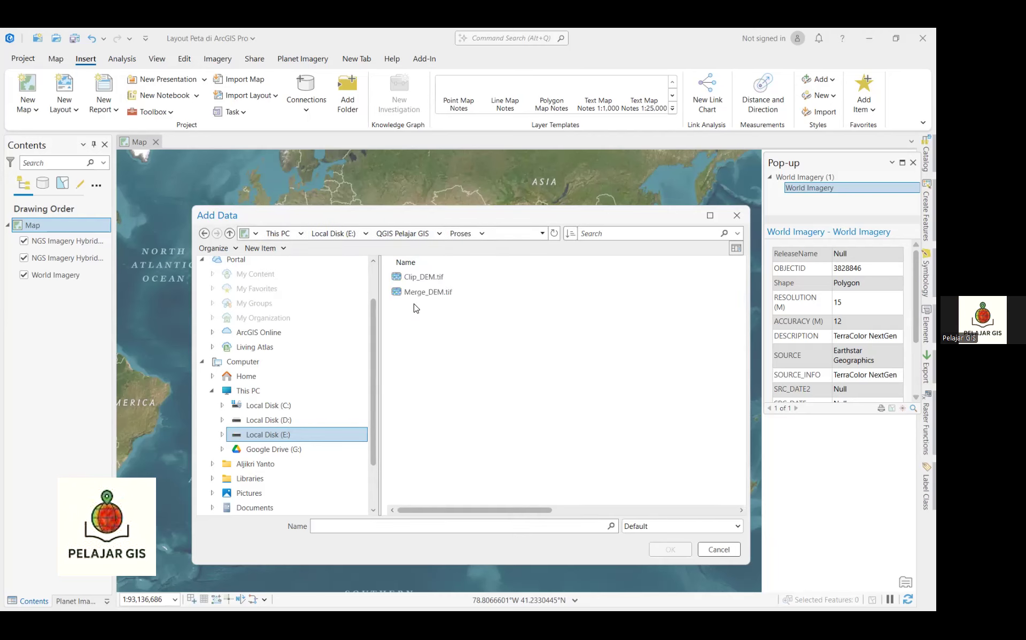
click(414, 277)
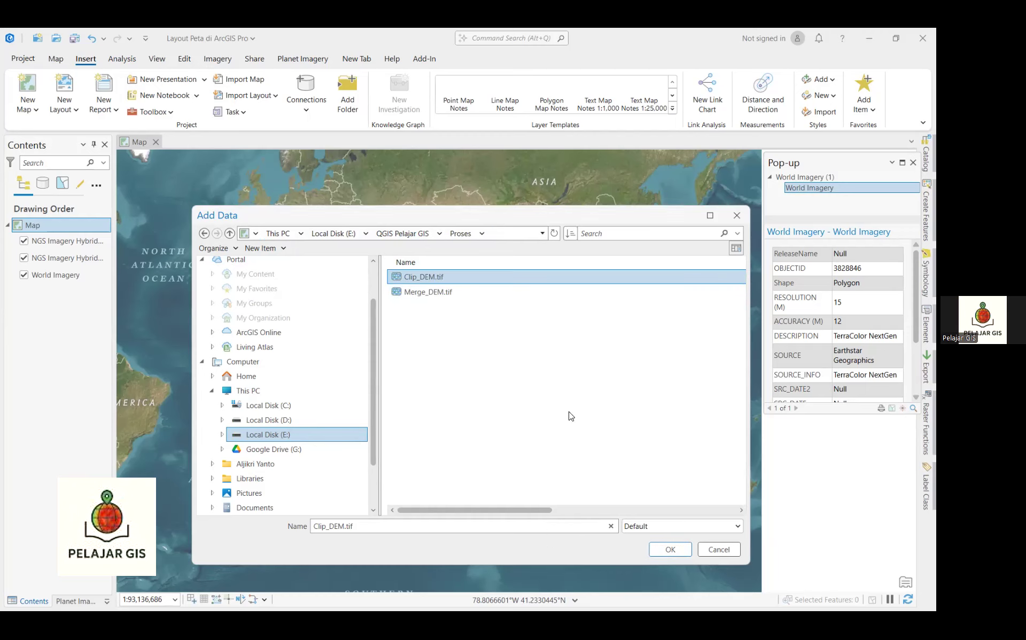
click(670, 550)
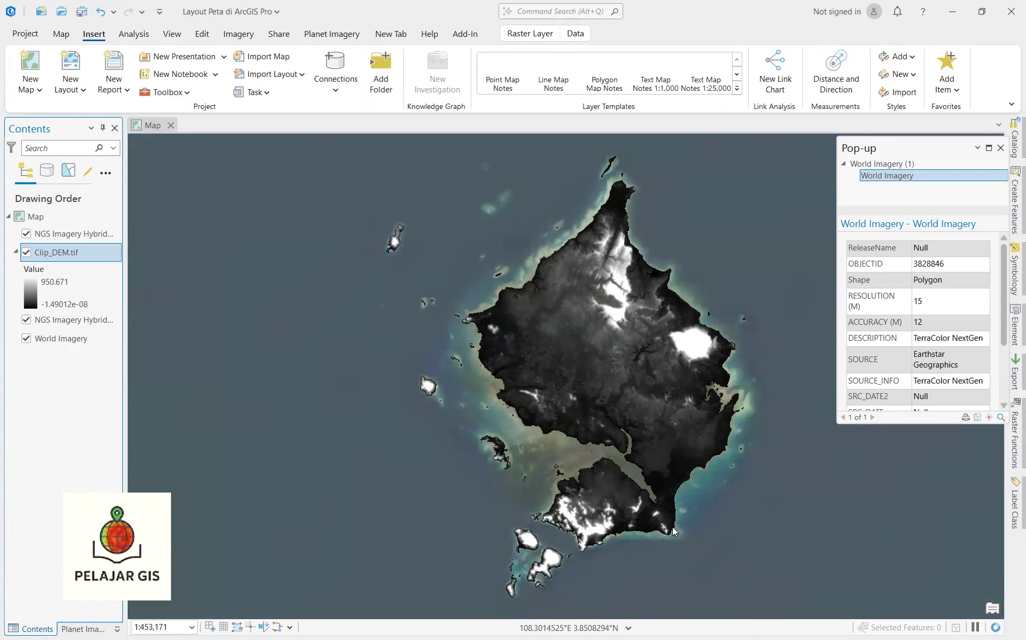
drag(642, 369, 612, 307)
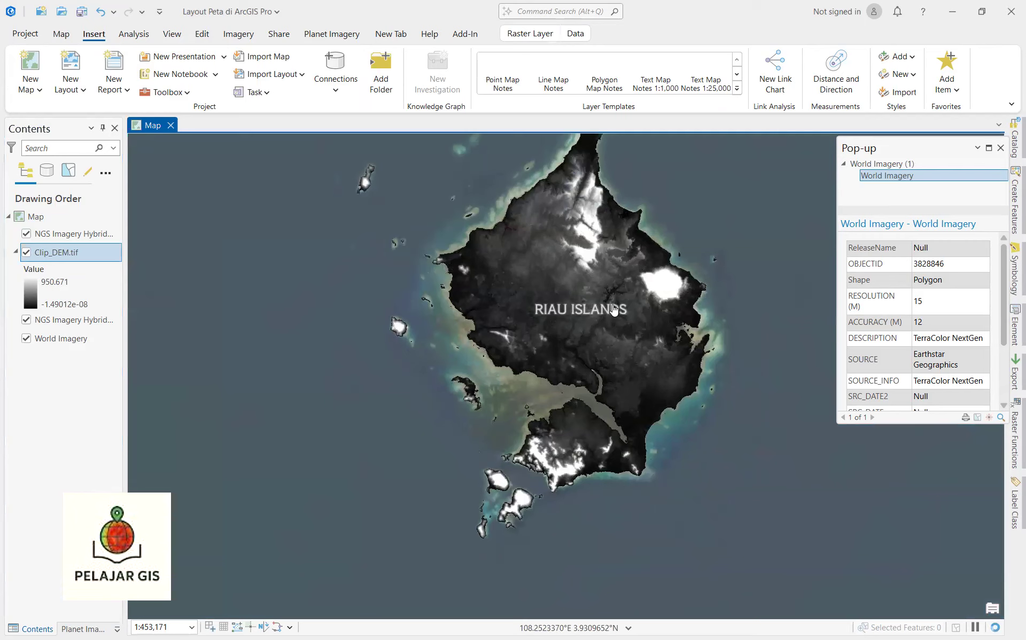
scroll(613, 306, down, 1)
scroll(609, 225, up, 1)
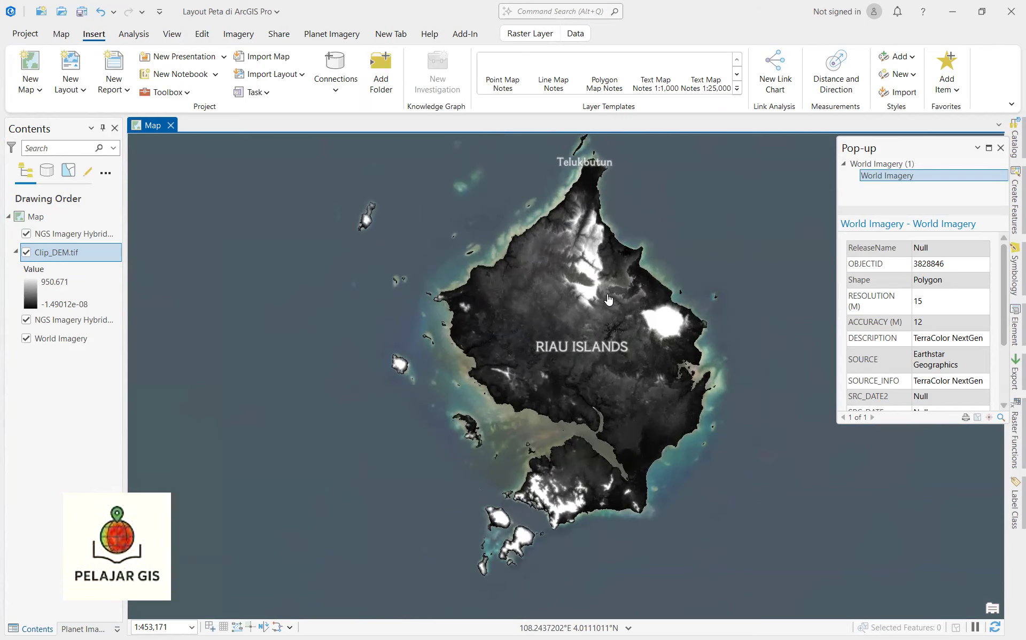
drag(605, 279, 589, 271)
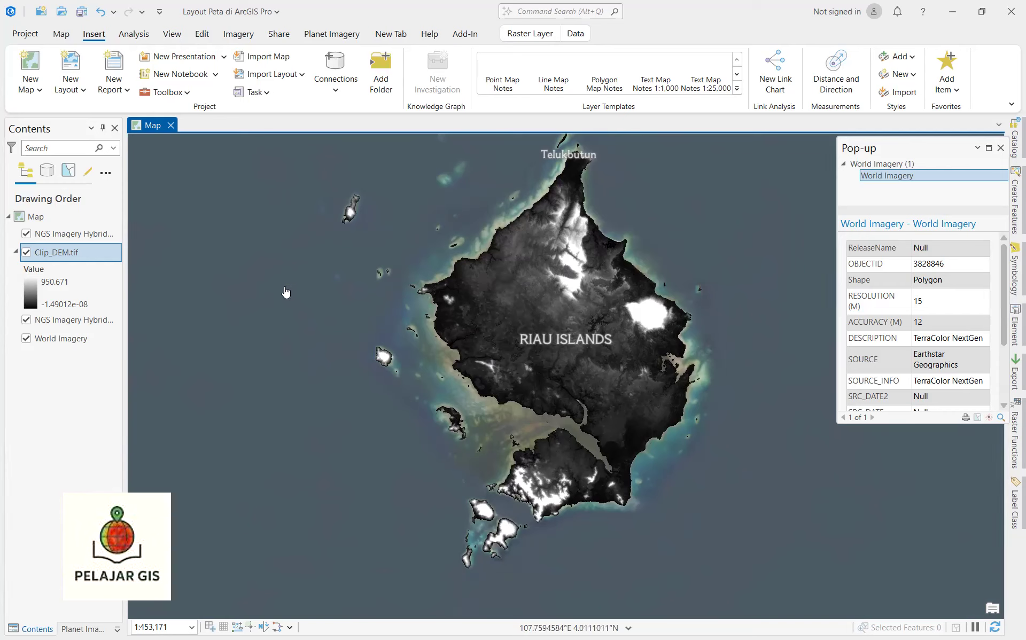
Step: Change the primary symbology of the Clip_DEM.tif layer to Shaded Relief
click(77, 250)
right_click(76, 250)
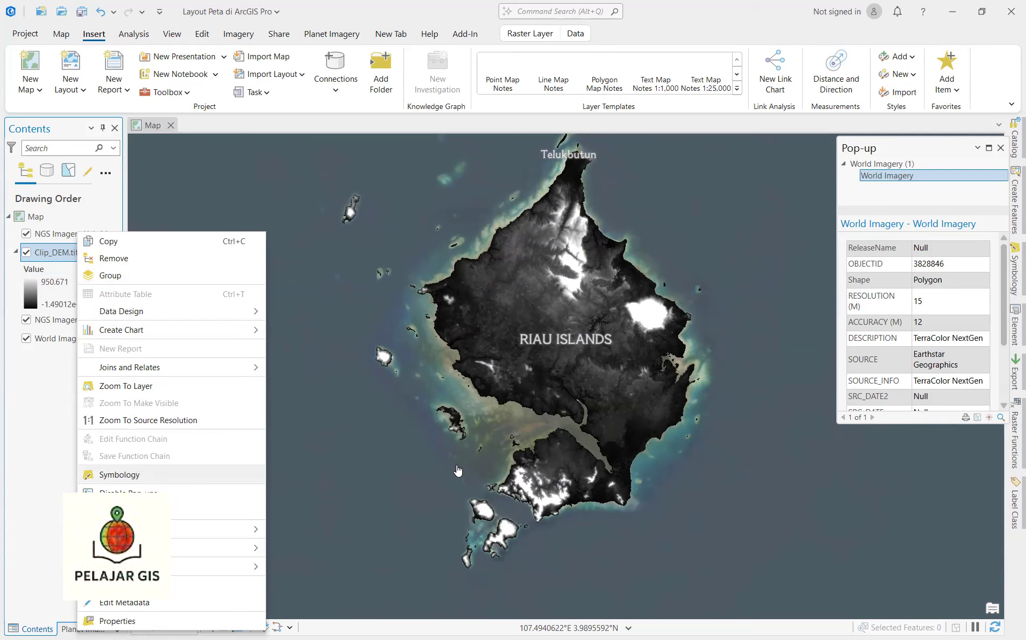
click(133, 476)
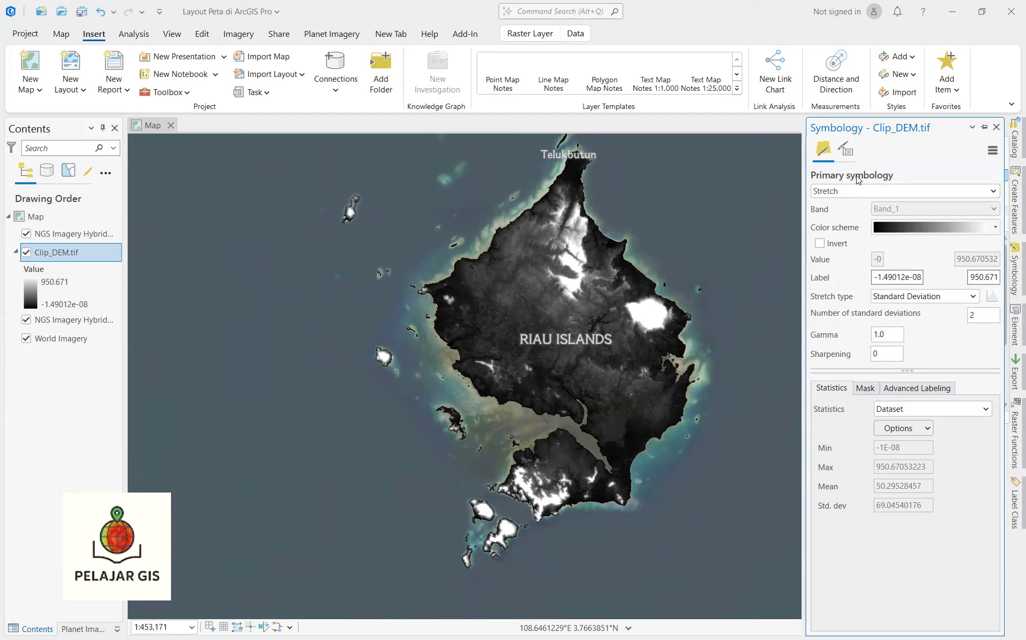
click(994, 193)
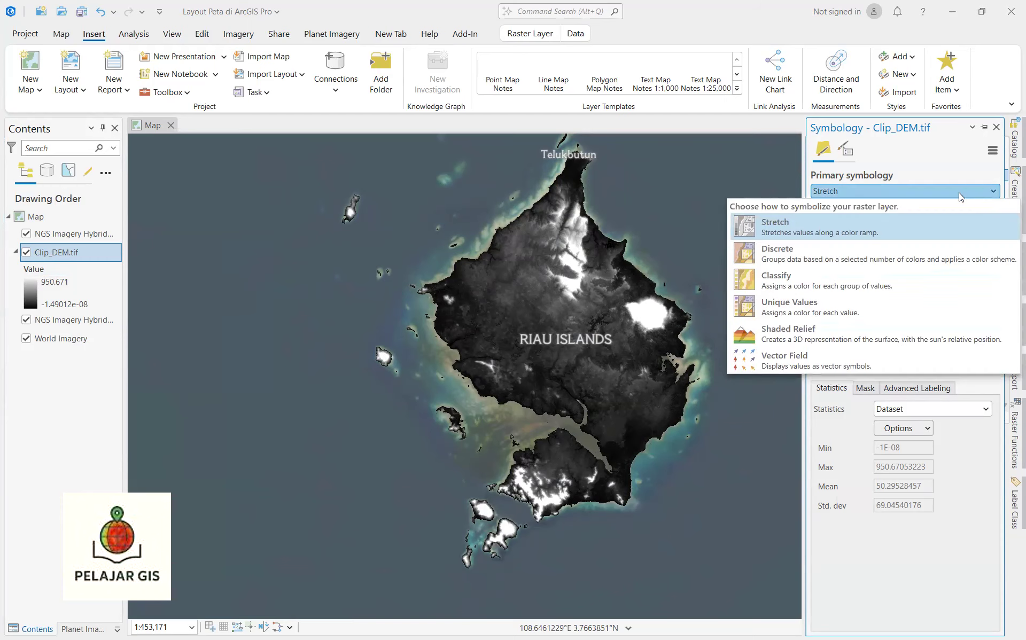
click(788, 332)
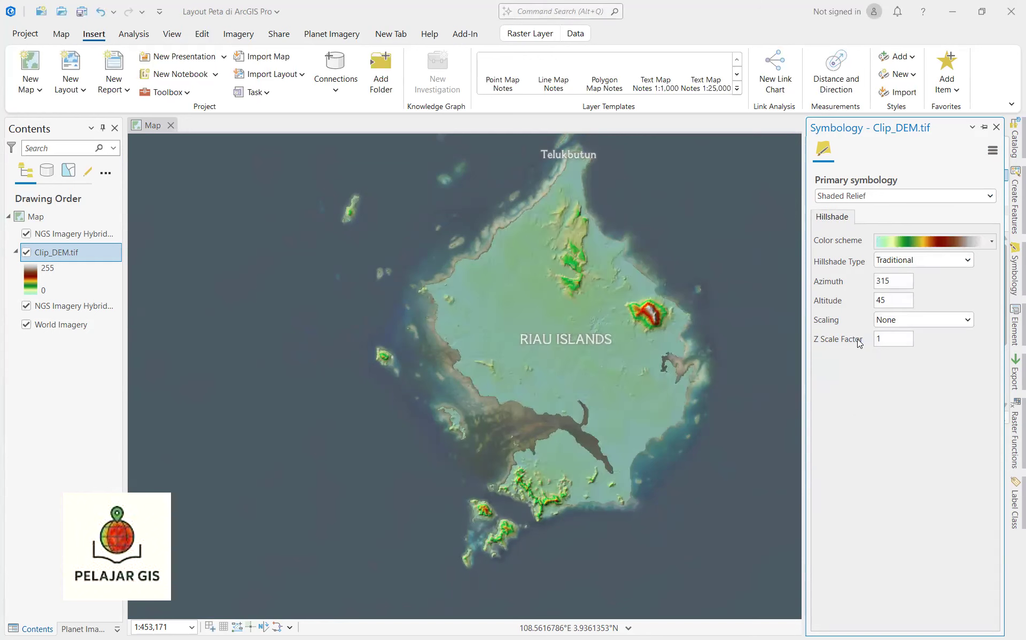
Step: Set the shaded relief's hillshade type to Multidirectional and its scaling to Adjusted
scroll(620, 291, down, 2)
scroll(620, 291, up, 2)
click(966, 262)
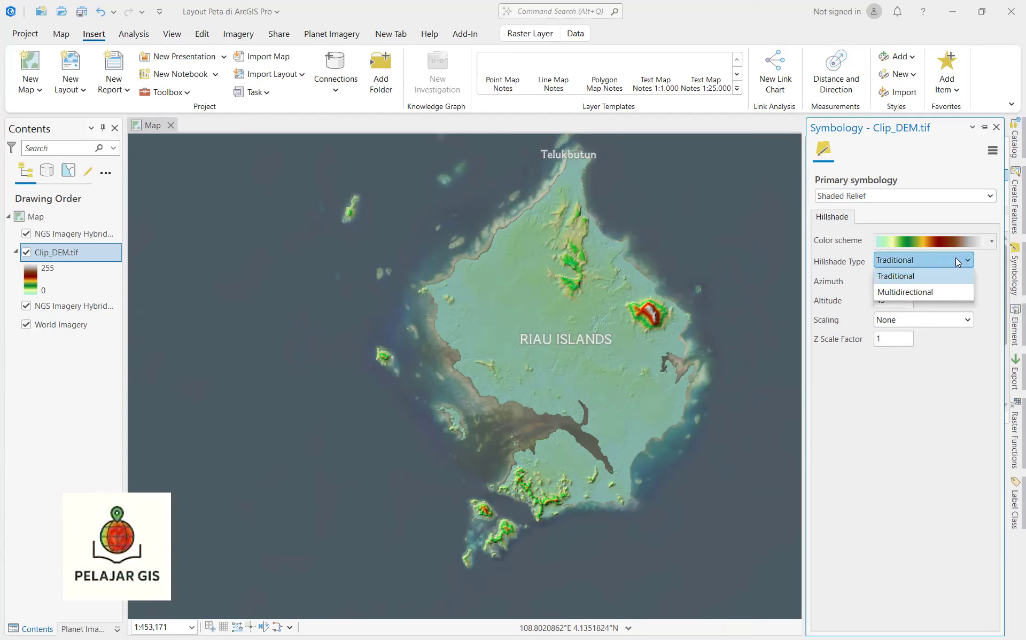
click(899, 293)
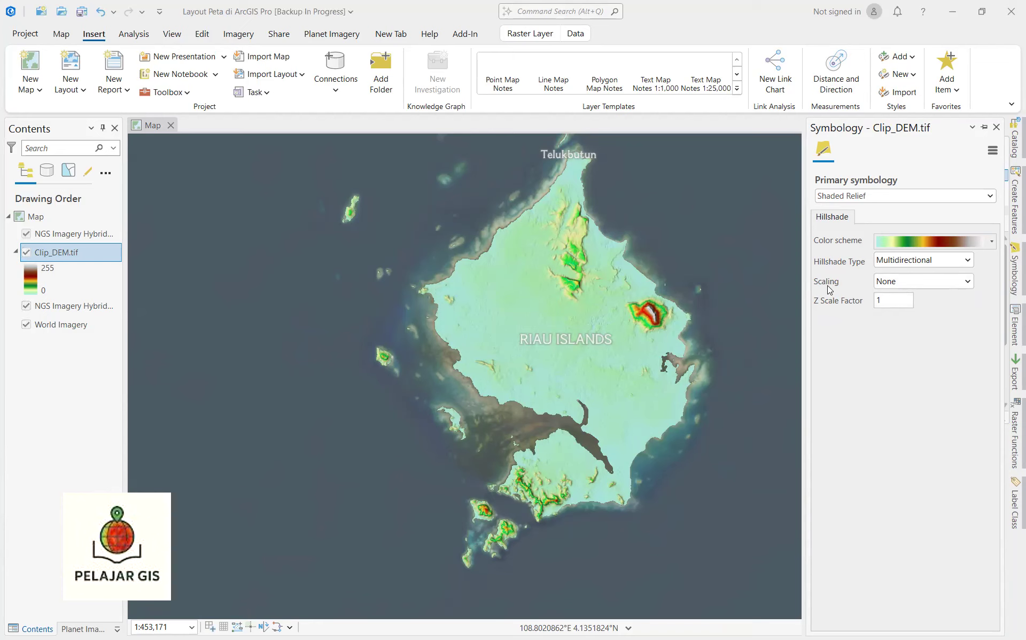
click(897, 285)
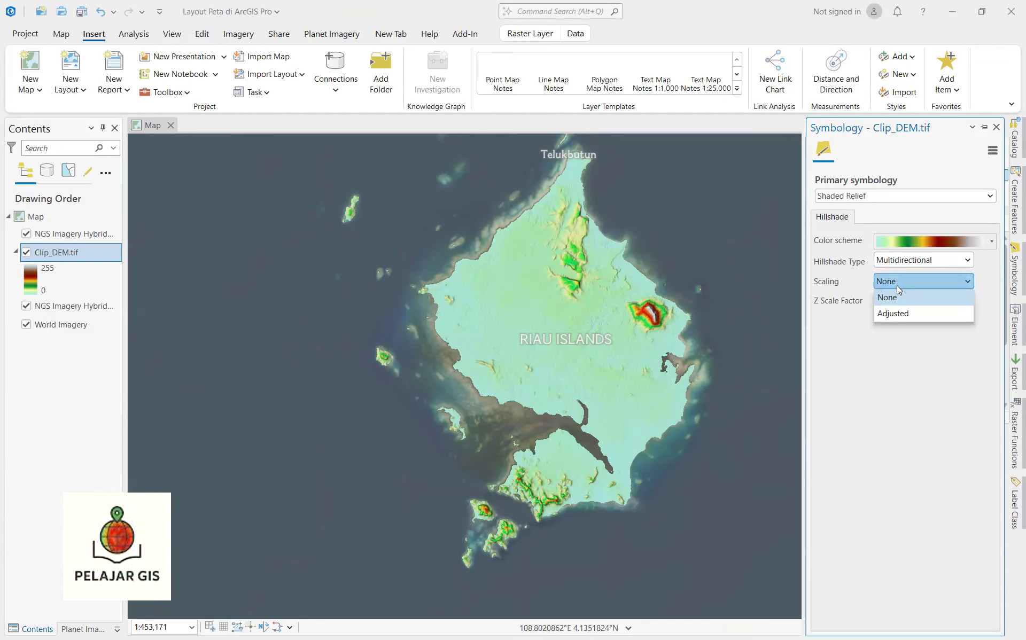
click(922, 314)
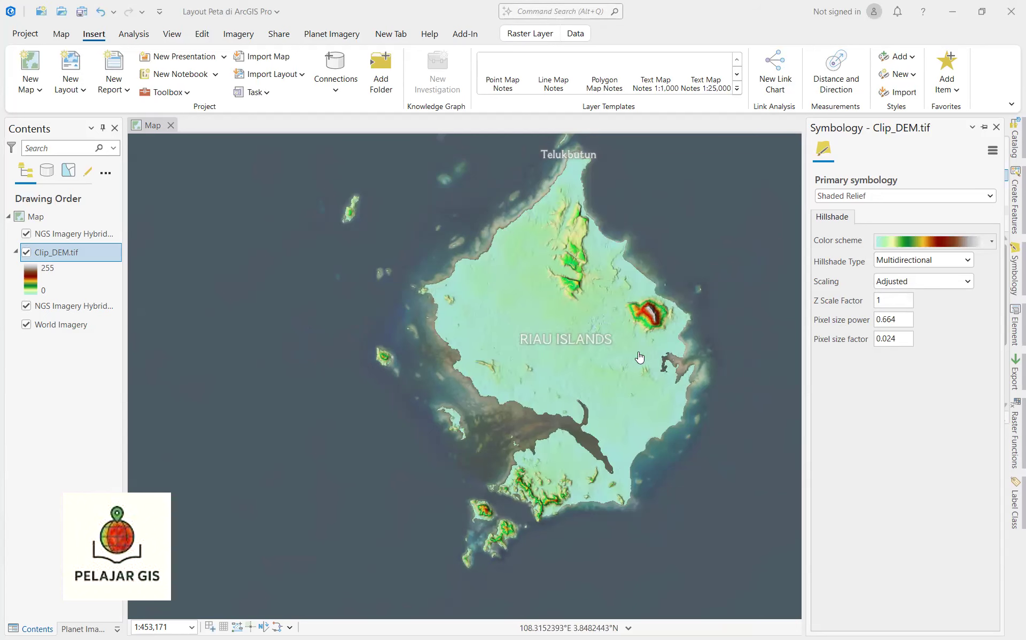
Step: Try a Z scale factor of 3 on the Clip_DEM.tif shaded relief, and set it back to 1
click(991, 245)
click(991, 246)
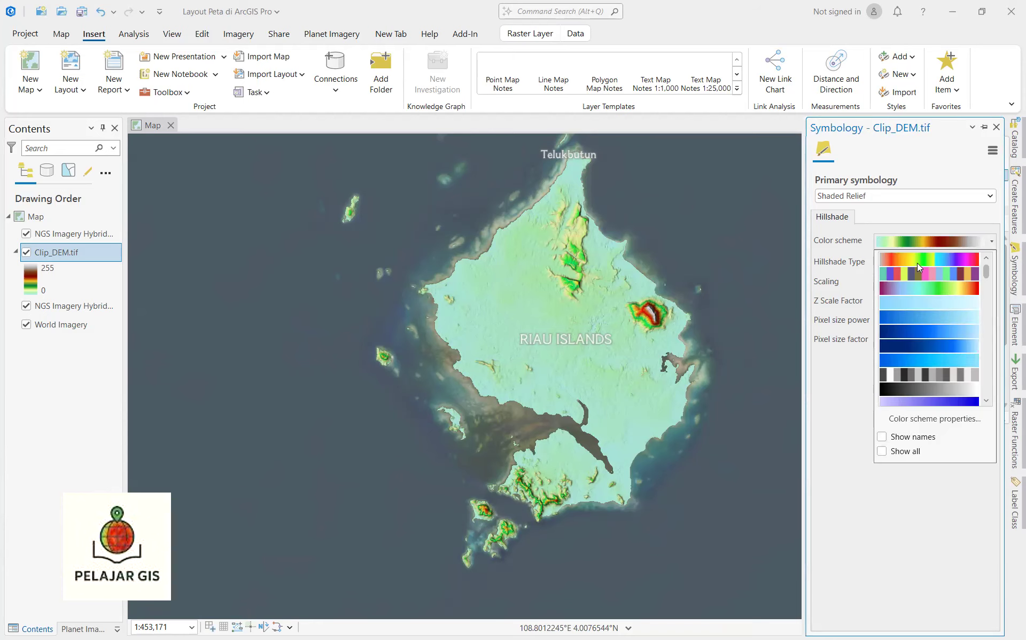
click(817, 301)
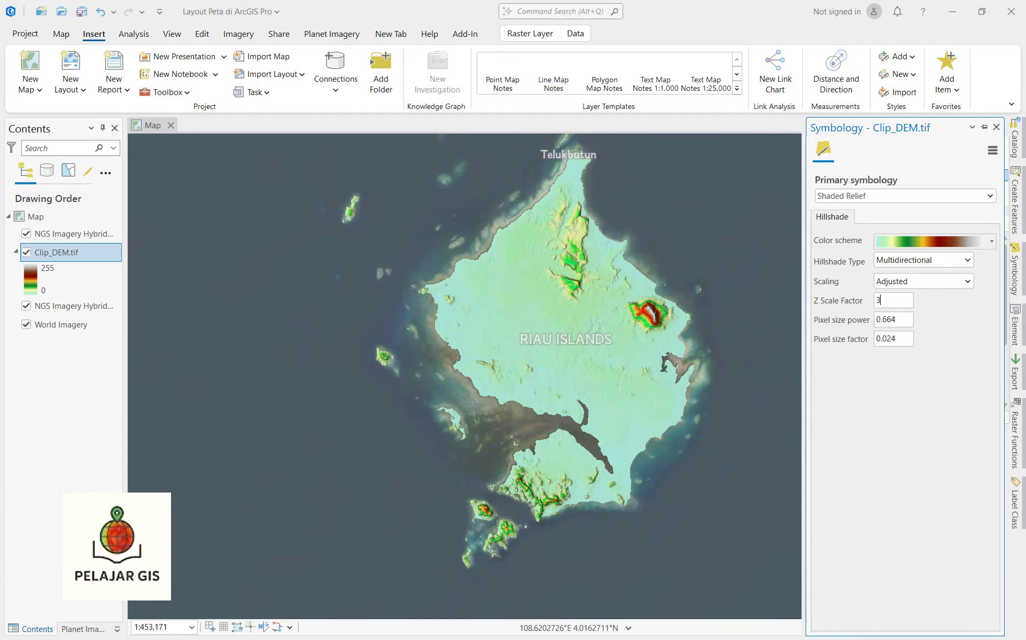
key(Return)
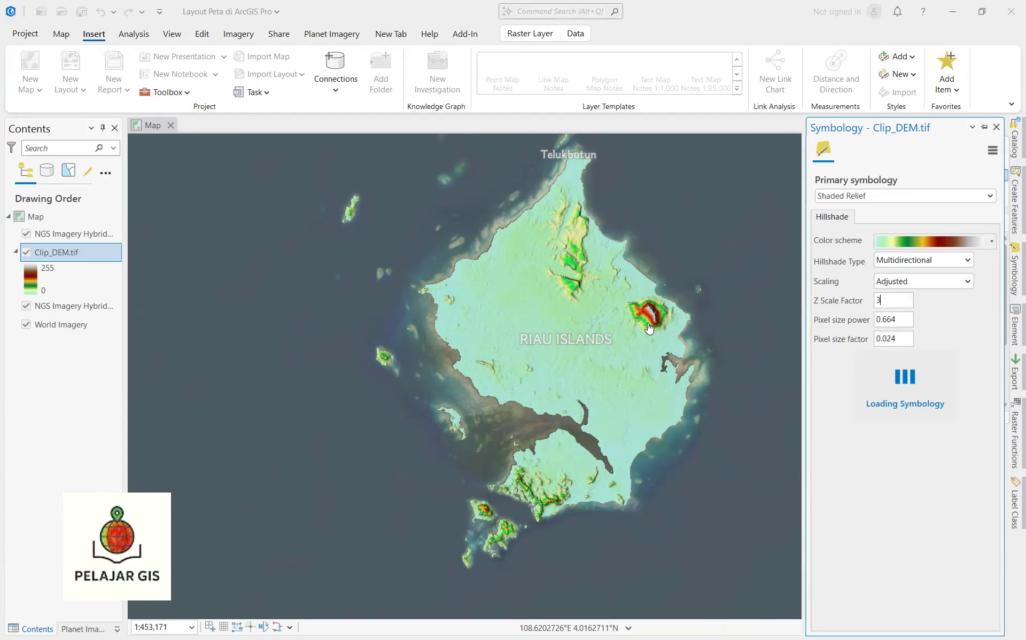
scroll(648, 327, up, 3)
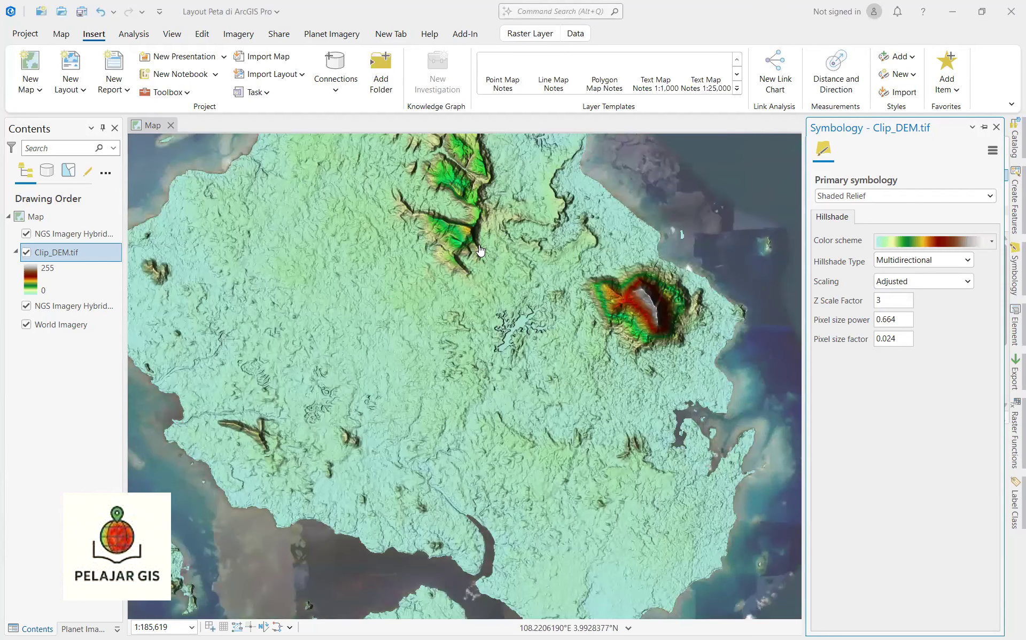
scroll(540, 310, down, 3)
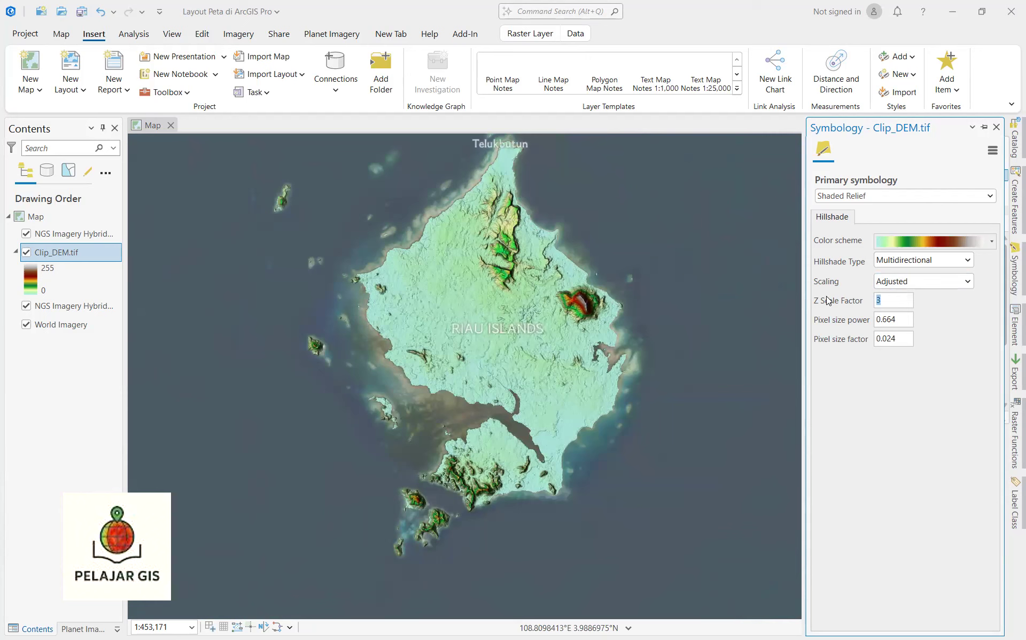
text(1)
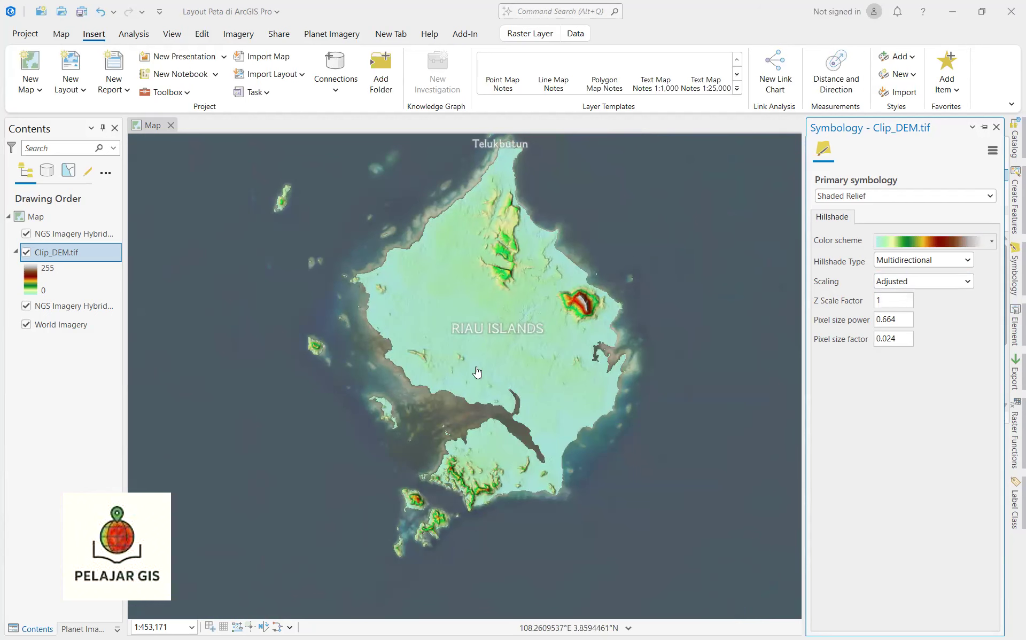
Step: Add the KECAMATAN.shp and SUNGAI_AR.shp shapefiles from the RBI folder inside Data Latihan to the map
right_click(49, 214)
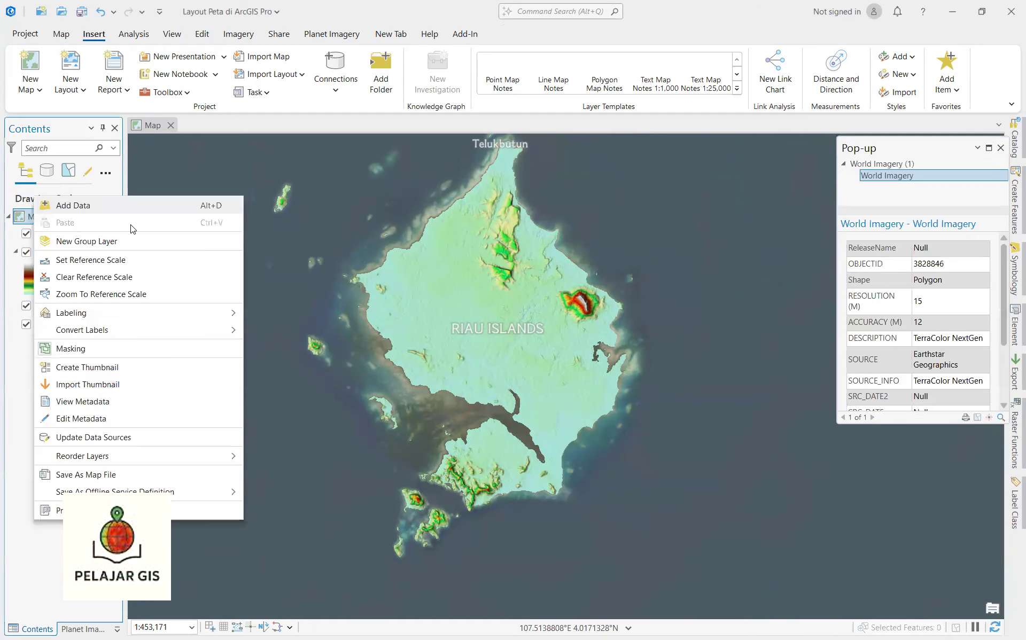
click(140, 226)
click(434, 225)
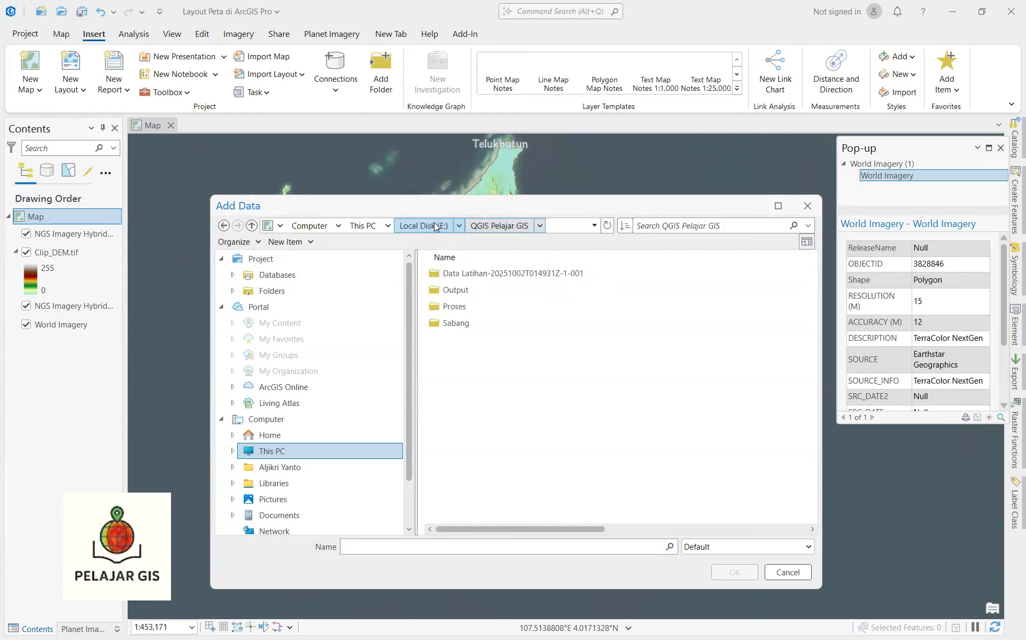
double_click(464, 273)
double_click(462, 275)
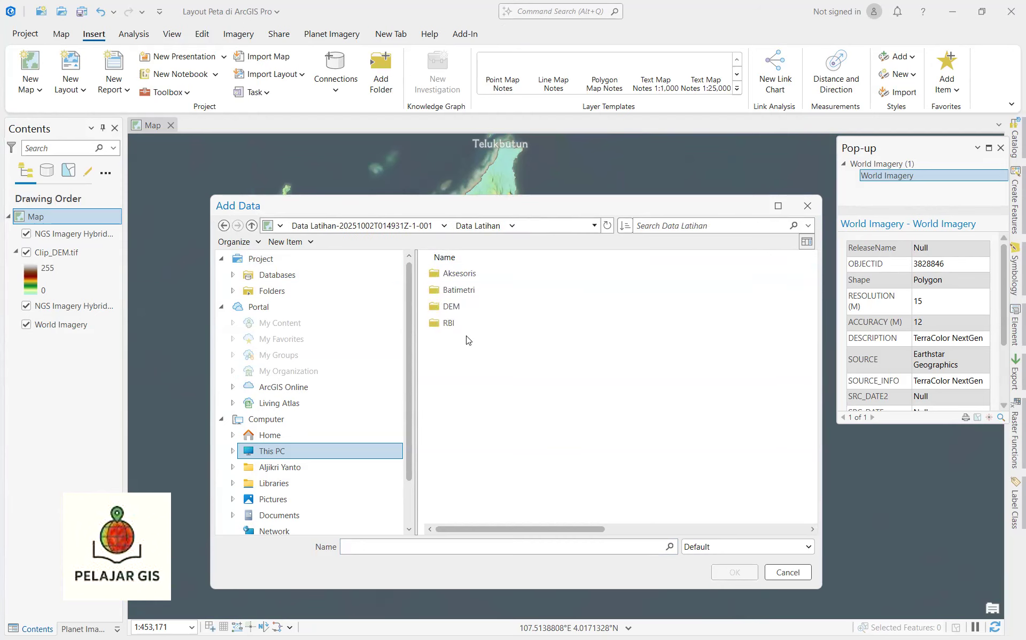
double_click(462, 324)
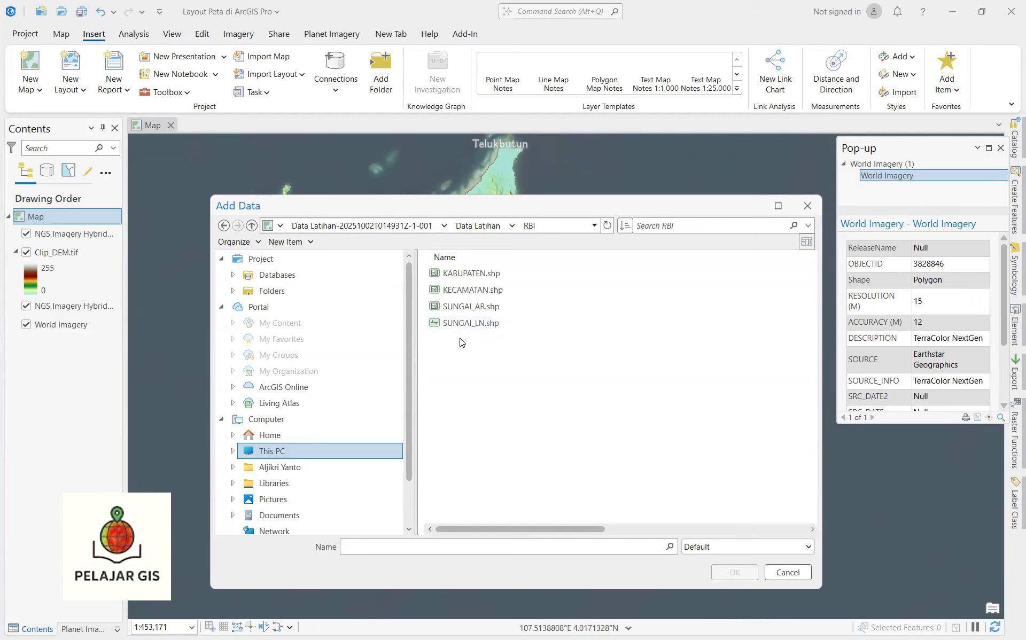
click(475, 293)
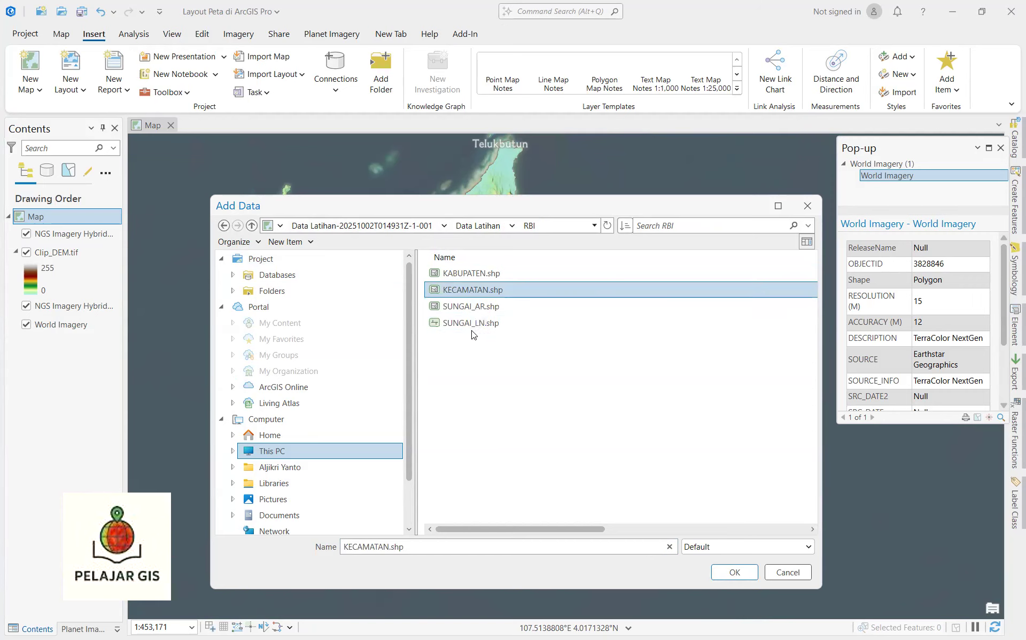
ctrl+click(470, 310)
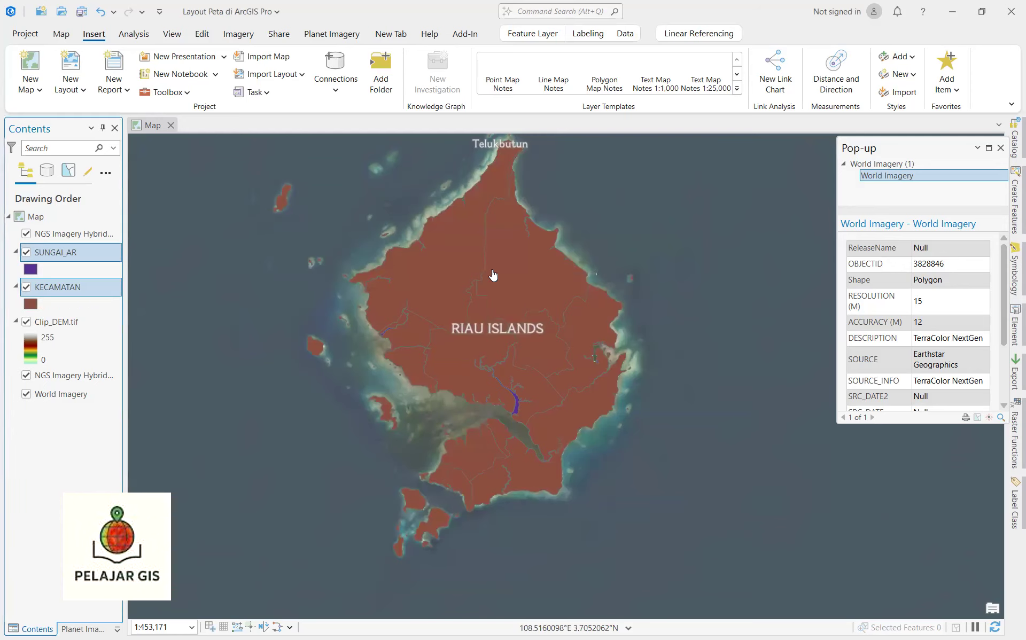
Step: Style the KECAMATAN polygons with the unfilled 2 pt black outline preset, recolored light green and thinned to 1 pt
click(32, 306)
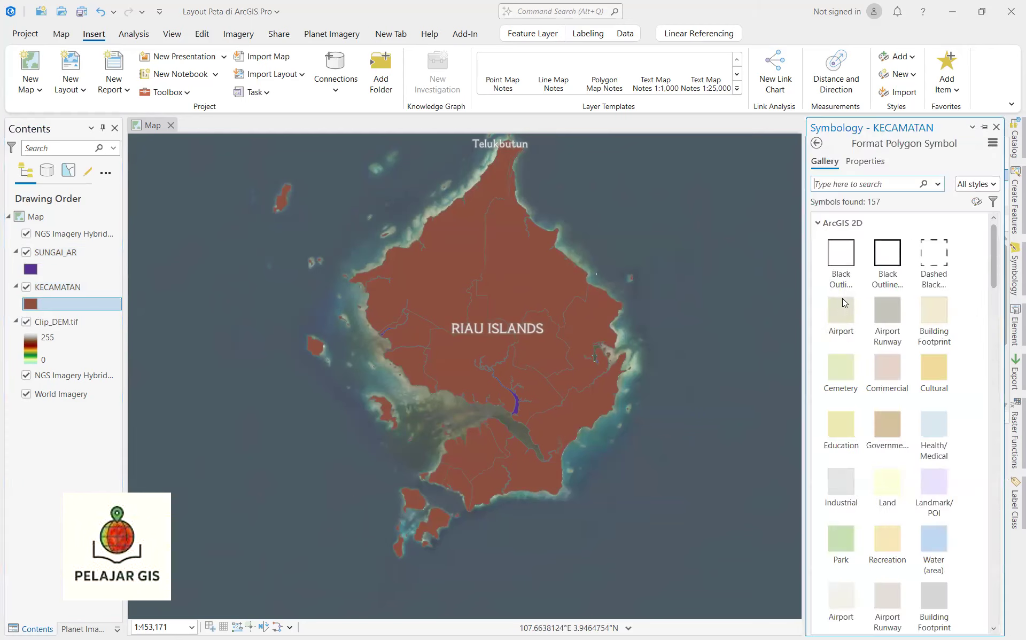
click(880, 270)
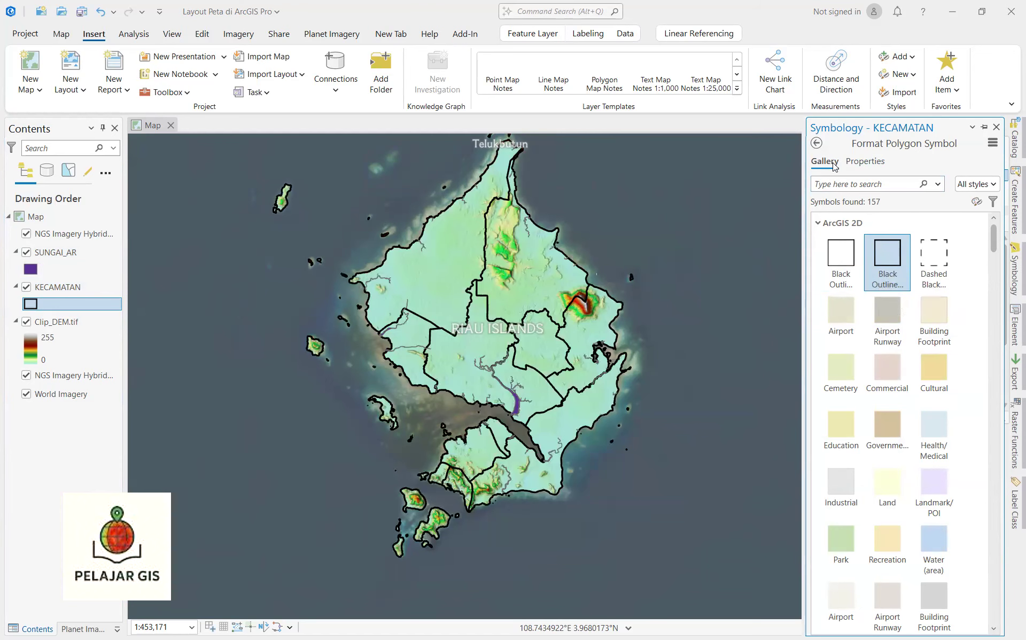
click(866, 162)
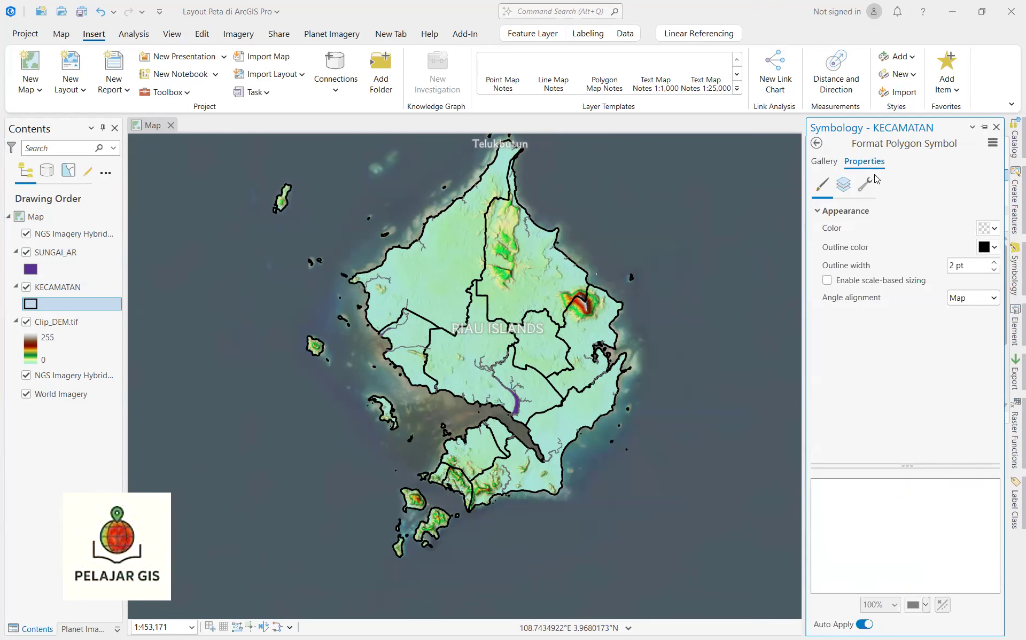
click(983, 247)
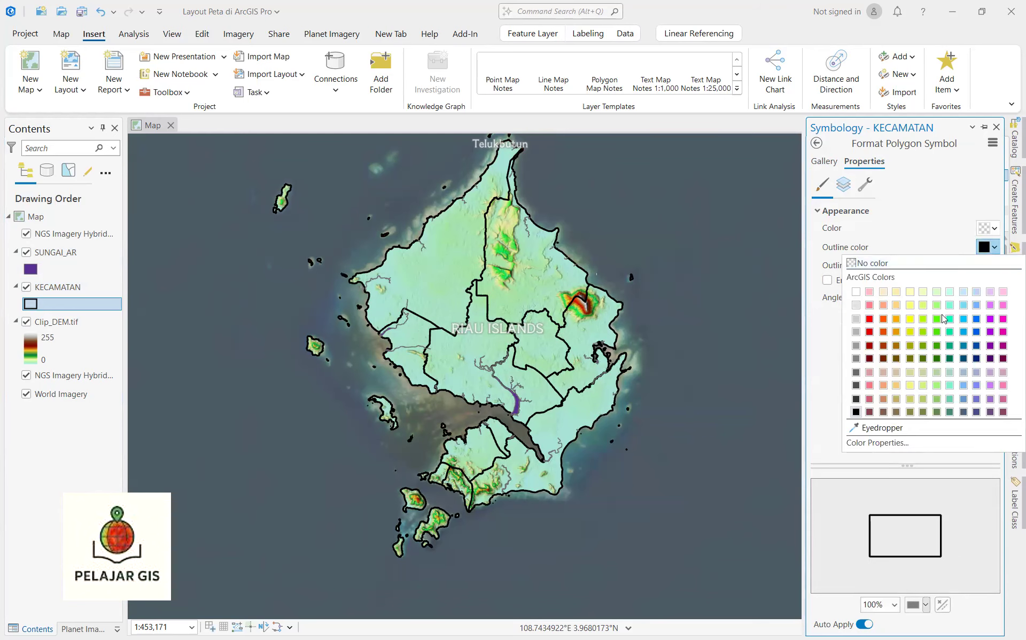
click(935, 319)
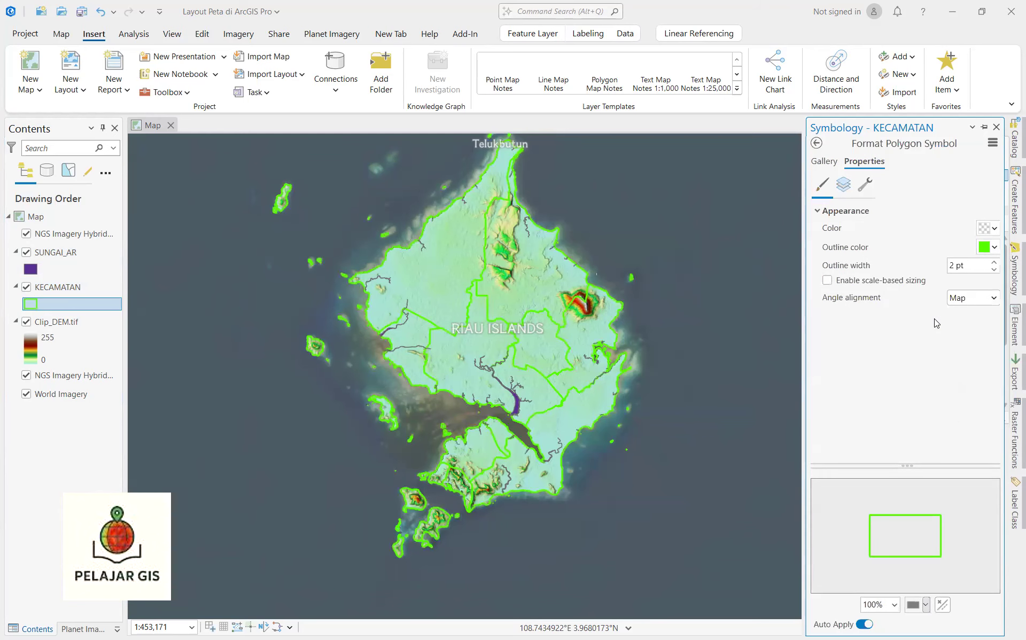
click(995, 247)
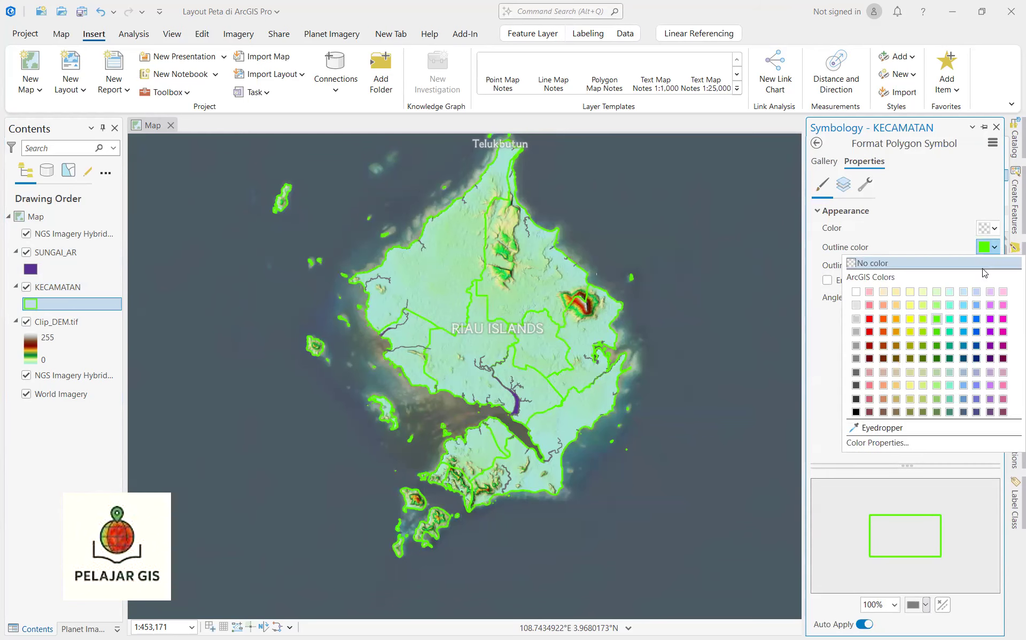
click(935, 305)
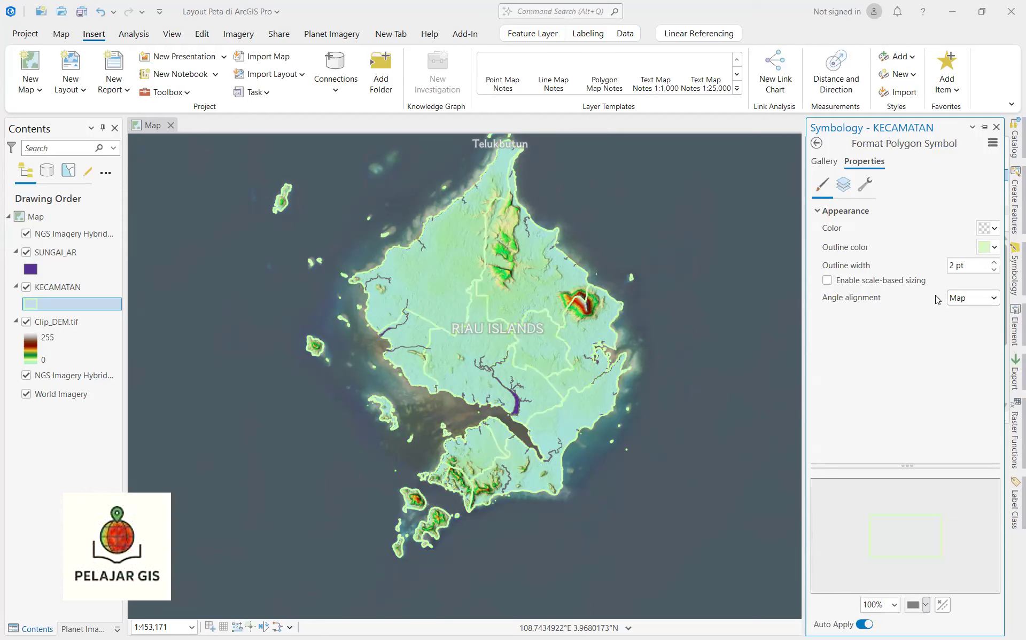
click(993, 270)
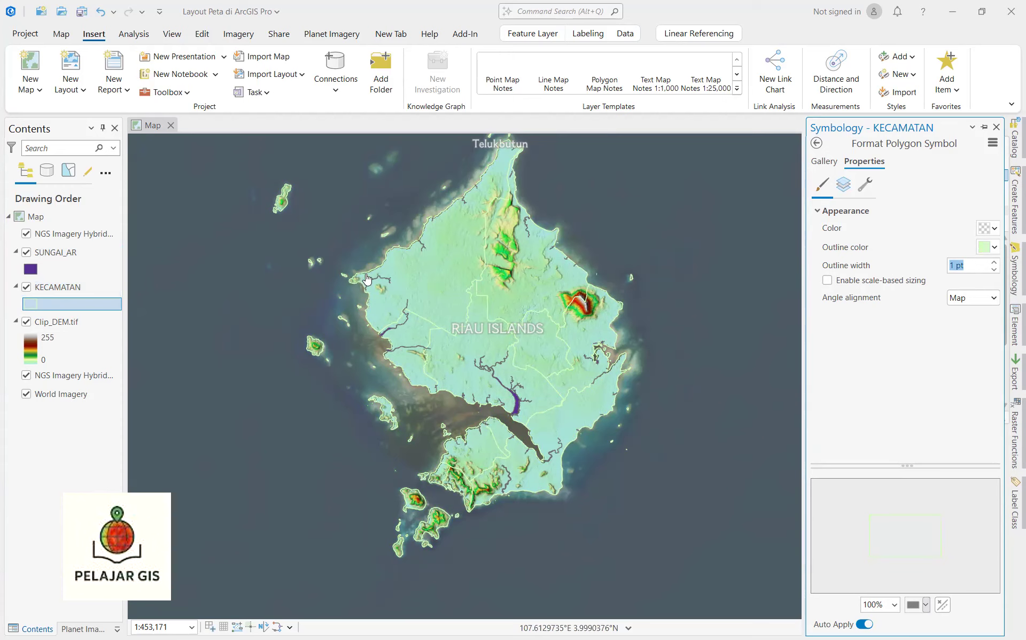
Step: Examine the KECAMATAN attribute table to find the field that holds the district names, and close the table
right_click(67, 292)
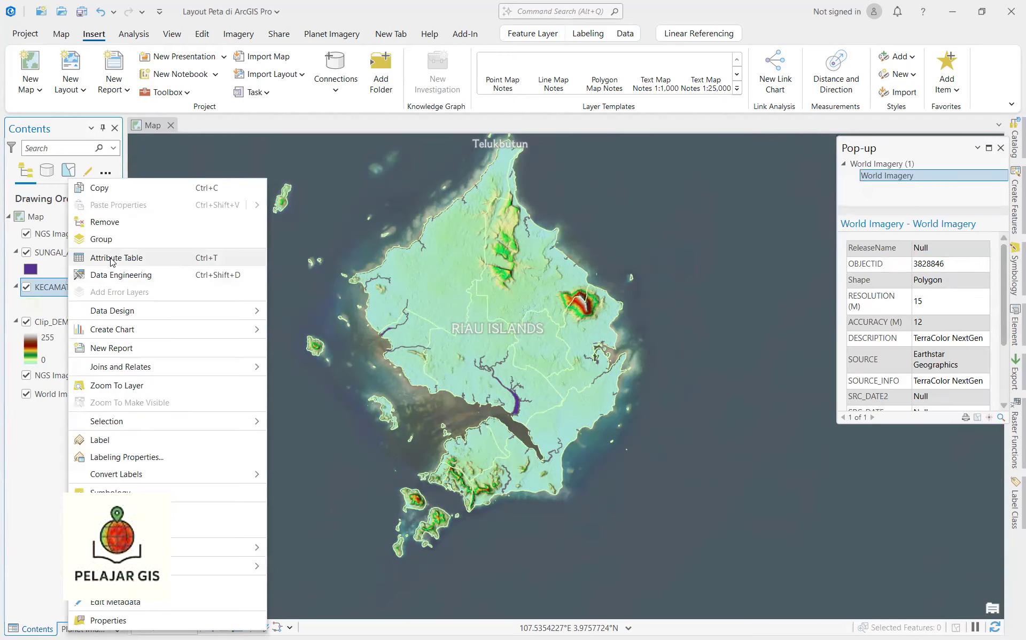
click(112, 261)
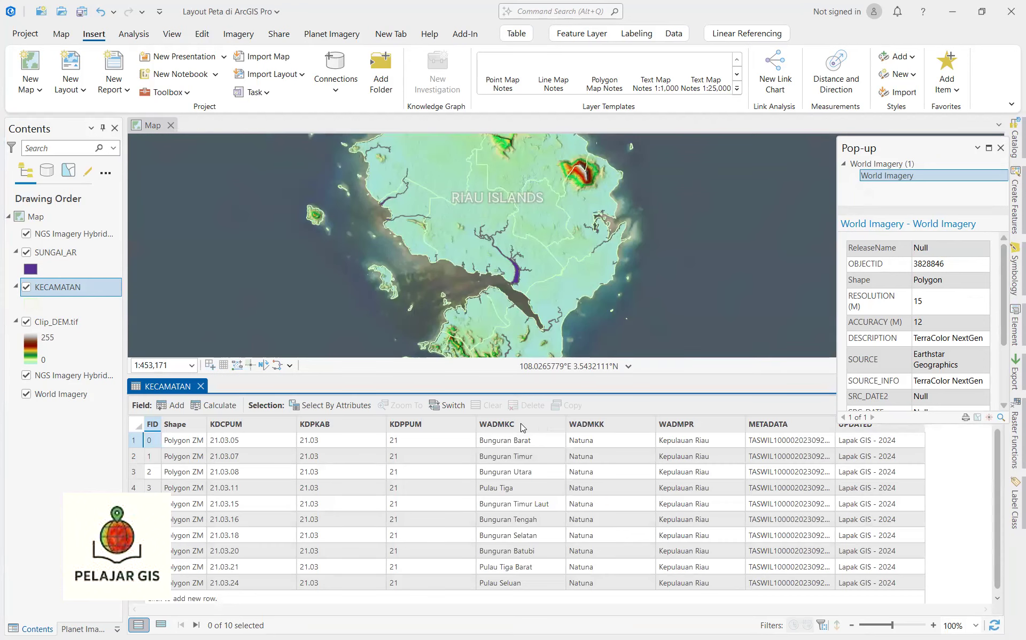
mouse_move(491, 431)
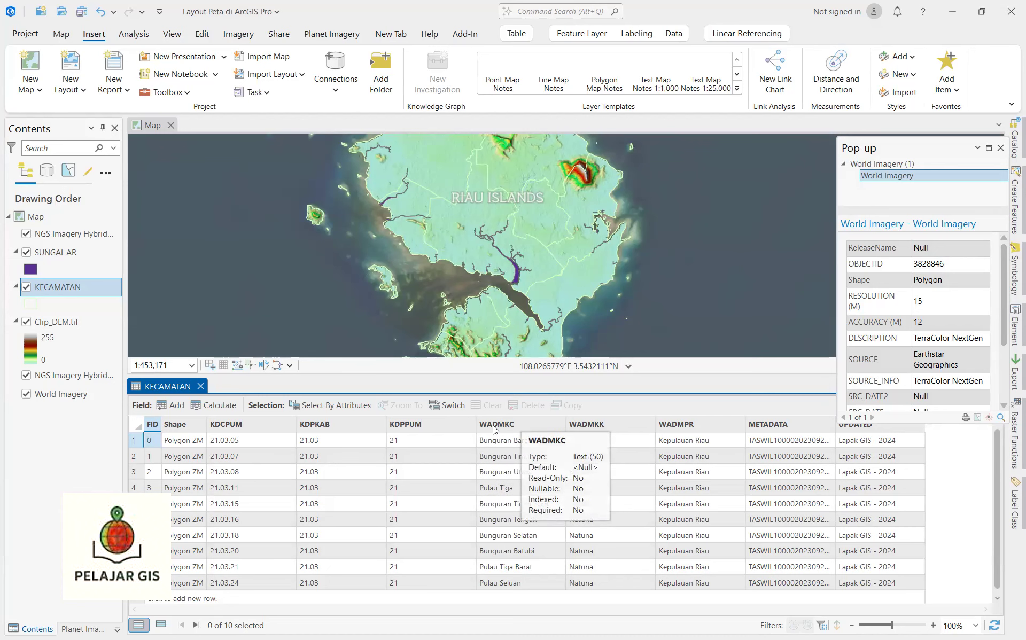
click(201, 387)
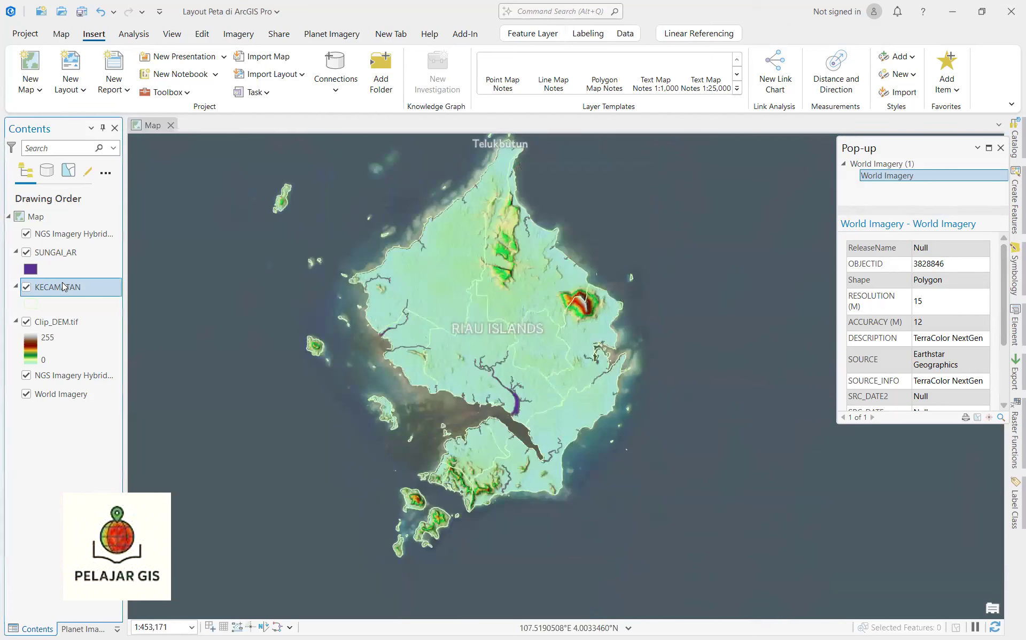
Step: Turn on labels for the KECAMATAN layer and use the WADMKC field as the label text
right_click(57, 289)
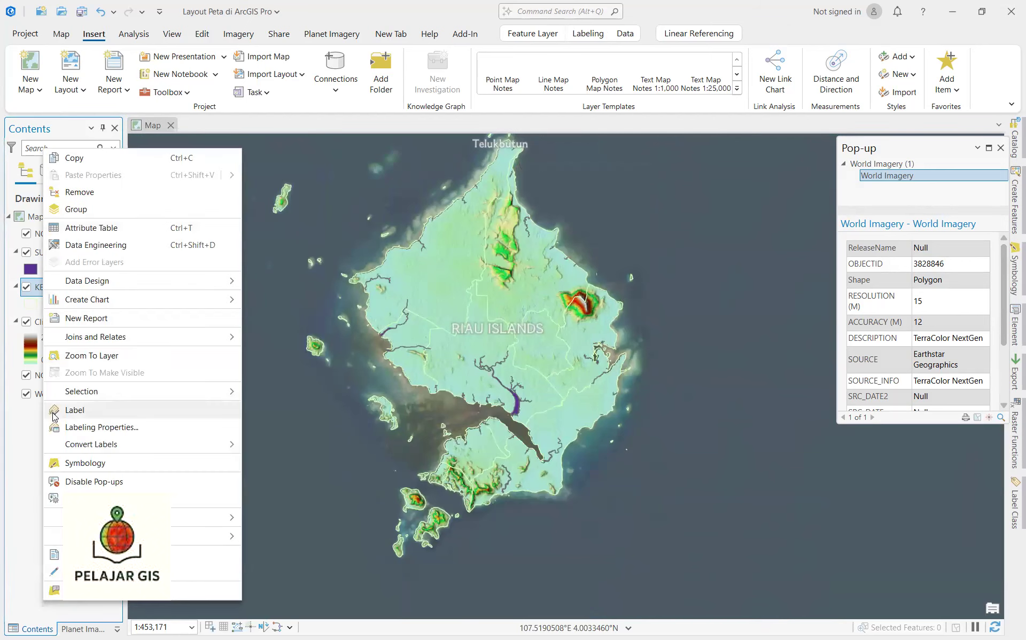
click(174, 420)
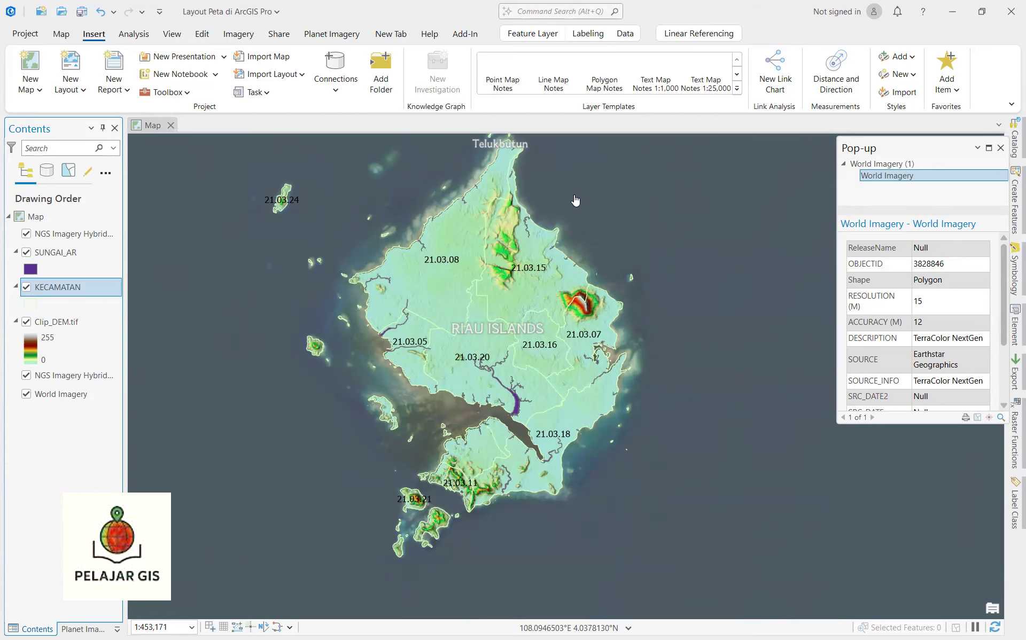
click(587, 35)
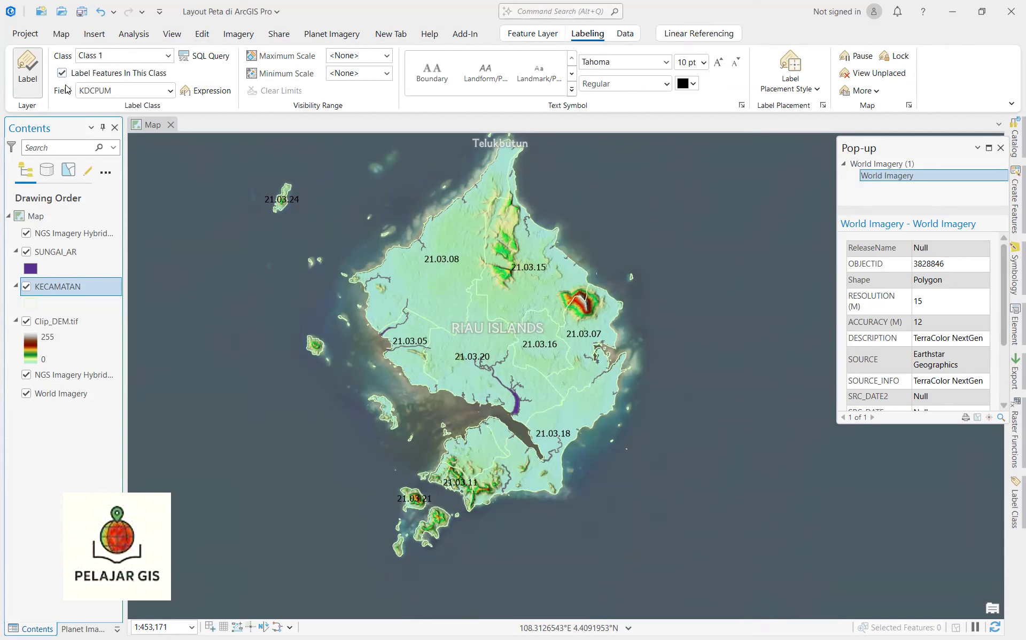
click(170, 91)
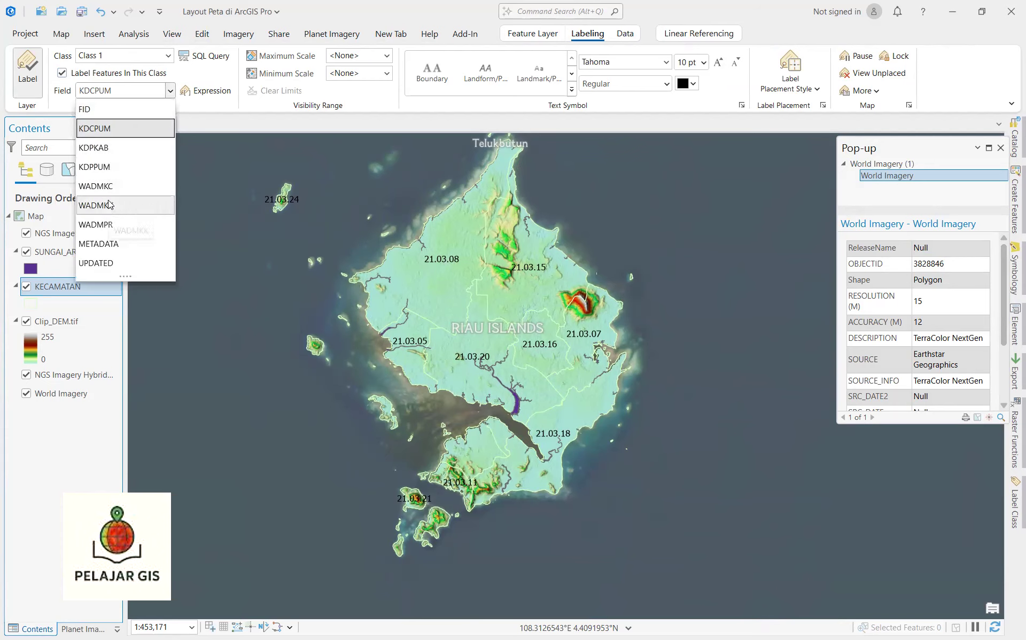
click(109, 186)
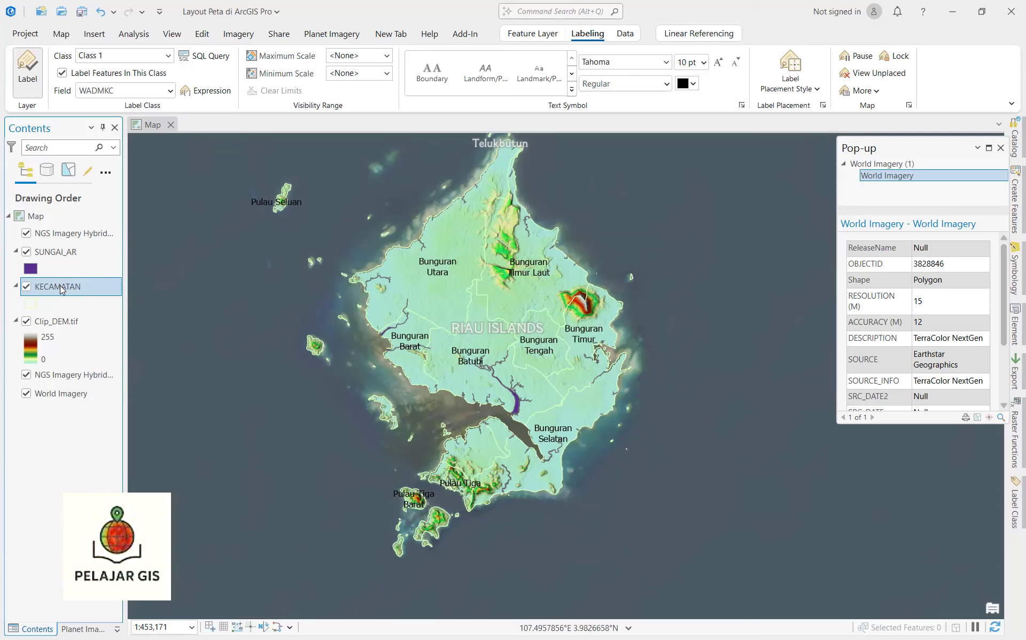
Step: Set the KECAMATAN label font style to Bold and its size to 7 pt
right_click(59, 286)
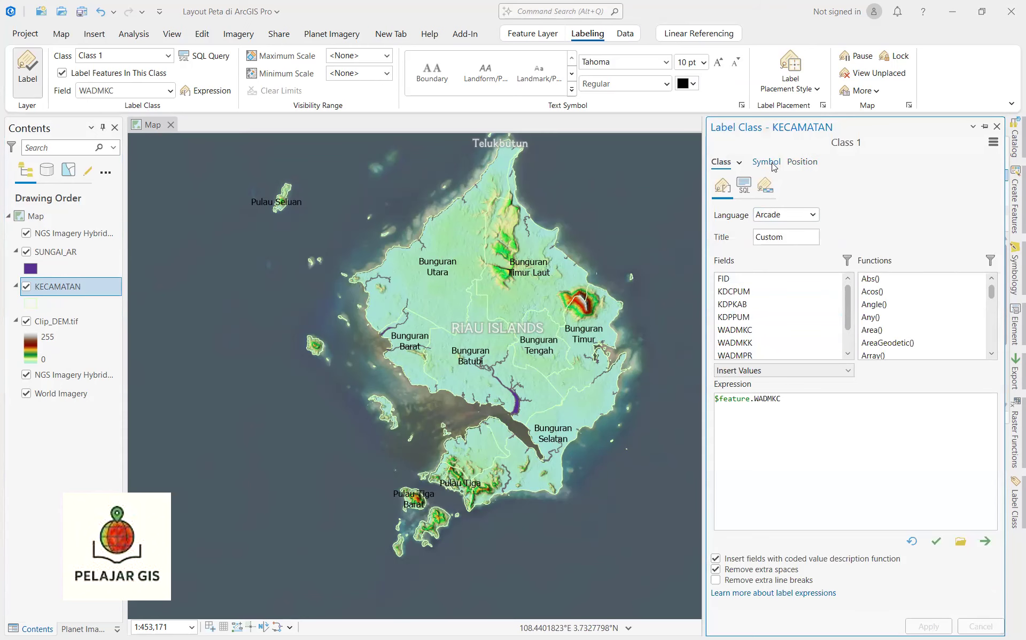
click(766, 162)
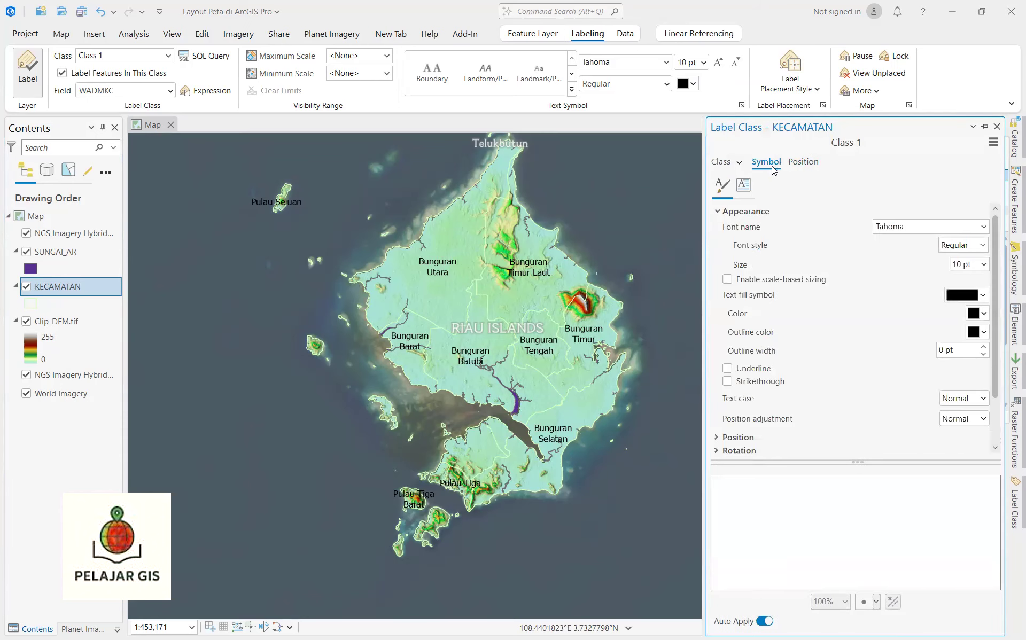
click(982, 245)
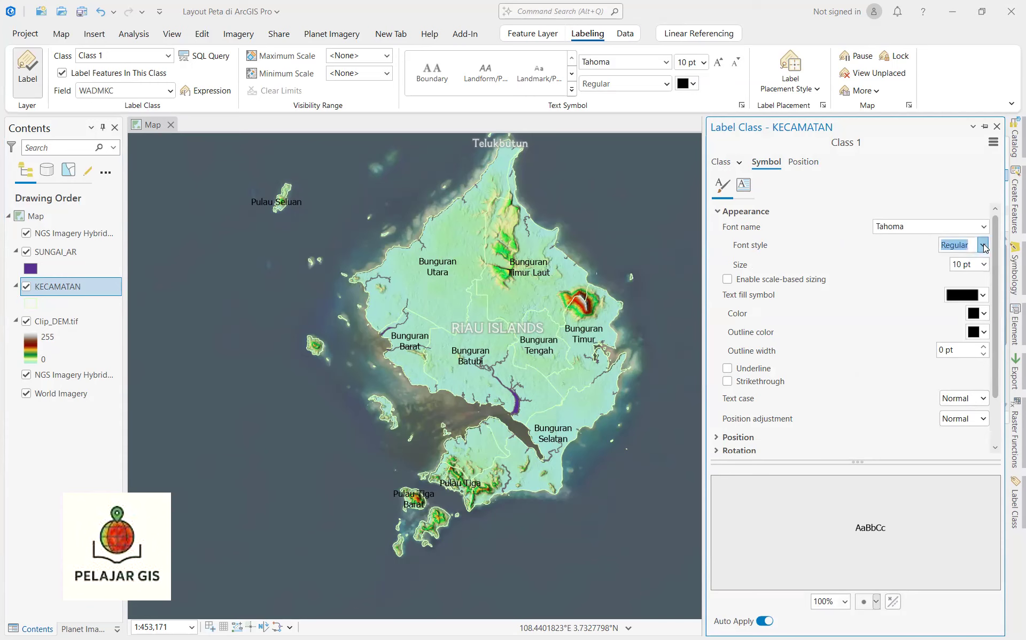
click(955, 277)
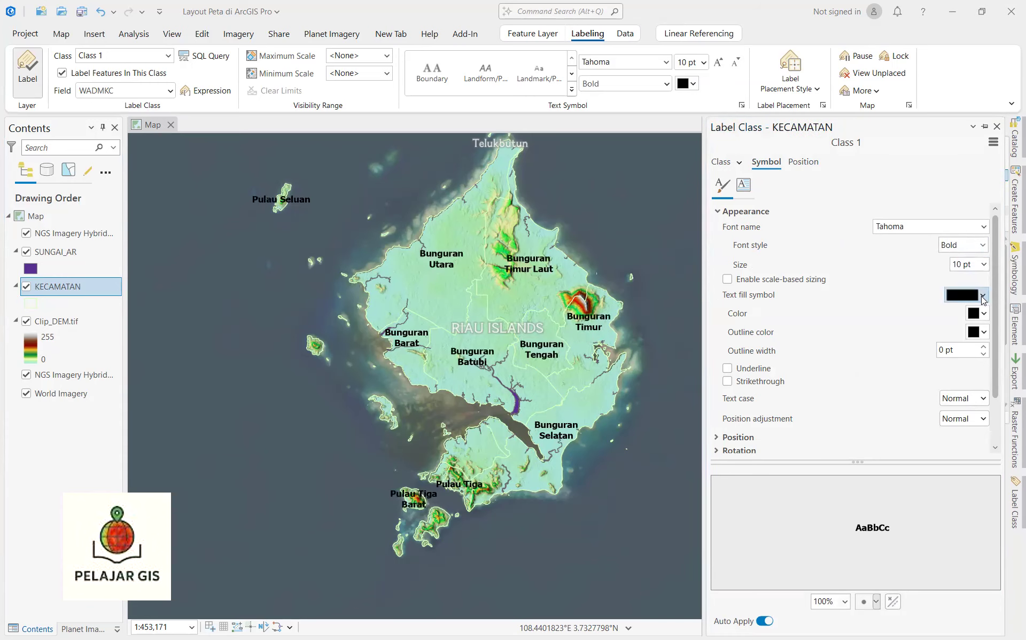
click(983, 264)
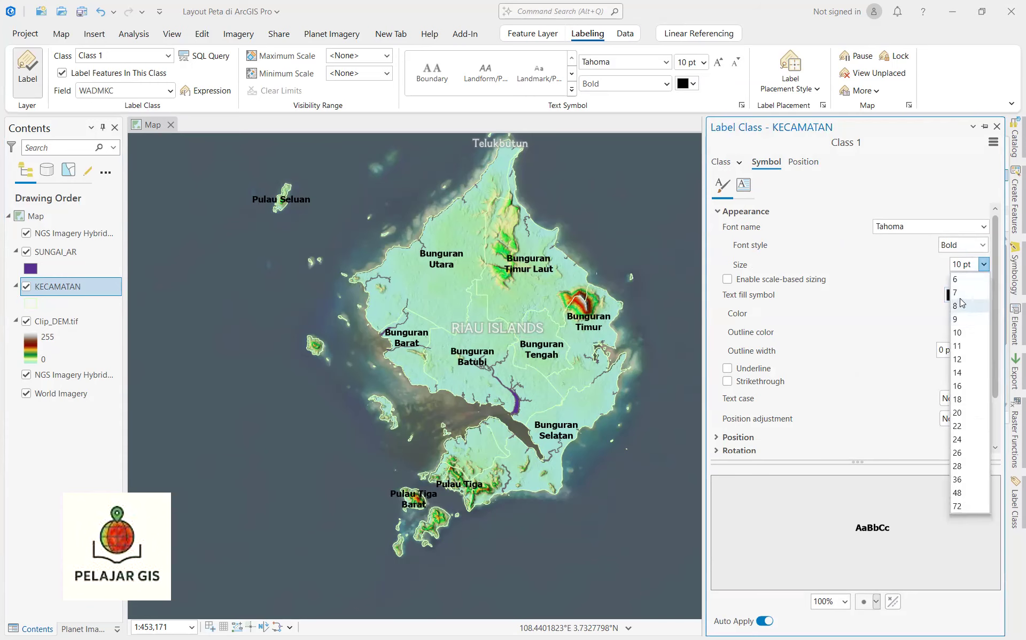
click(957, 292)
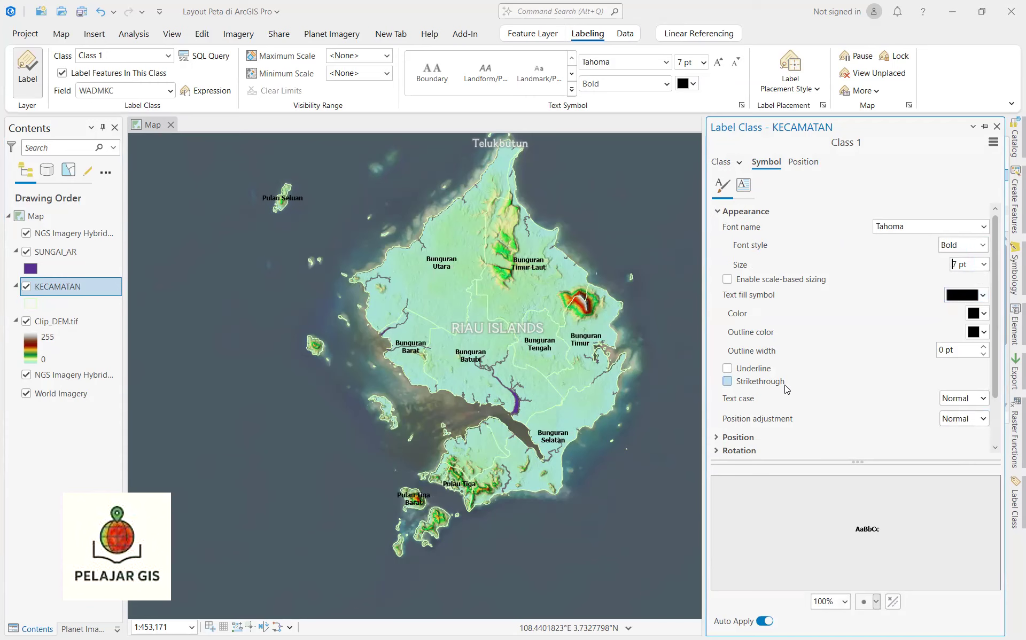
Step: Add a white halo to the KECAMATAN labels and close the label settings
scroll(785, 388, down, 2)
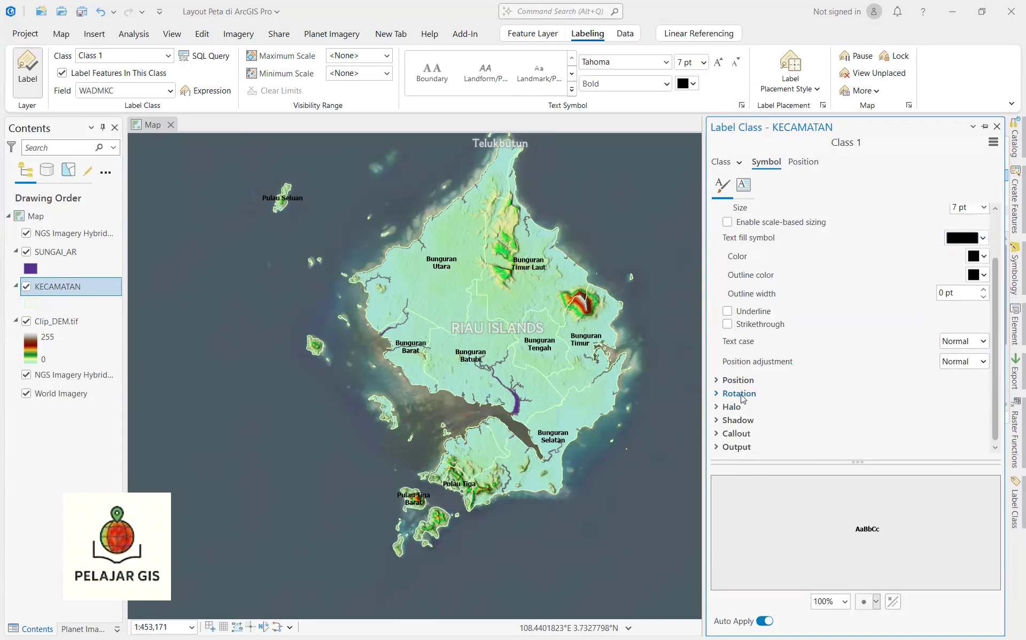
click(718, 408)
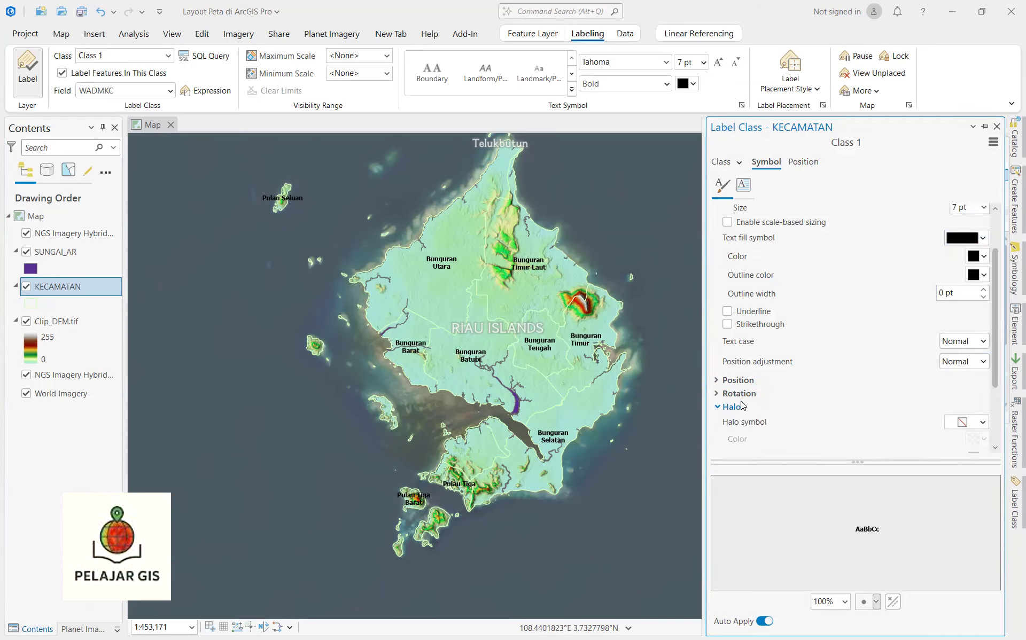
scroll(743, 406, down, 1)
scroll(908, 368, down, 1)
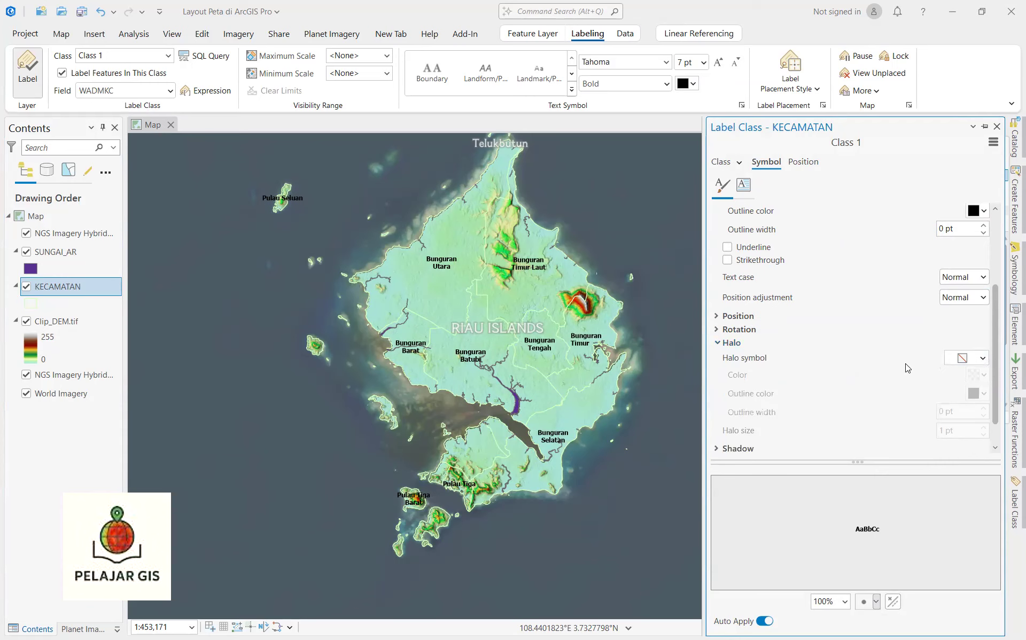
click(970, 358)
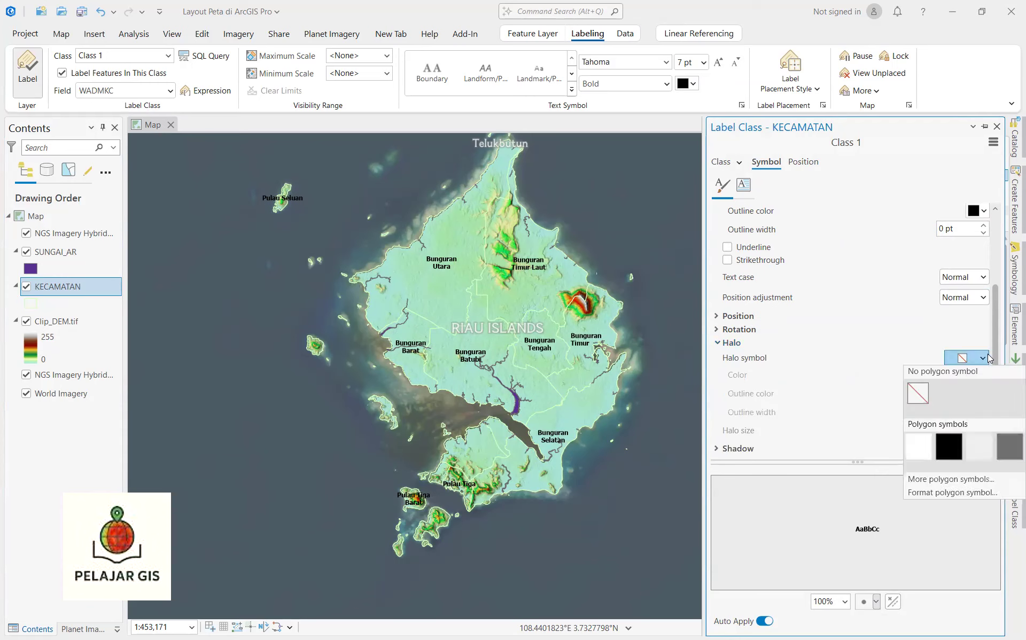
click(920, 448)
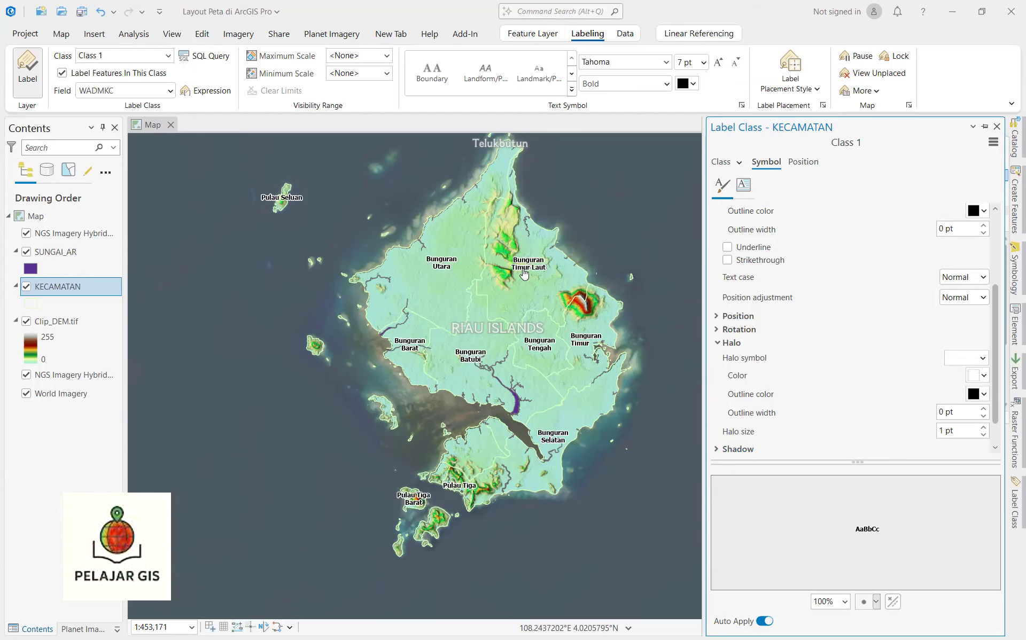
click(997, 127)
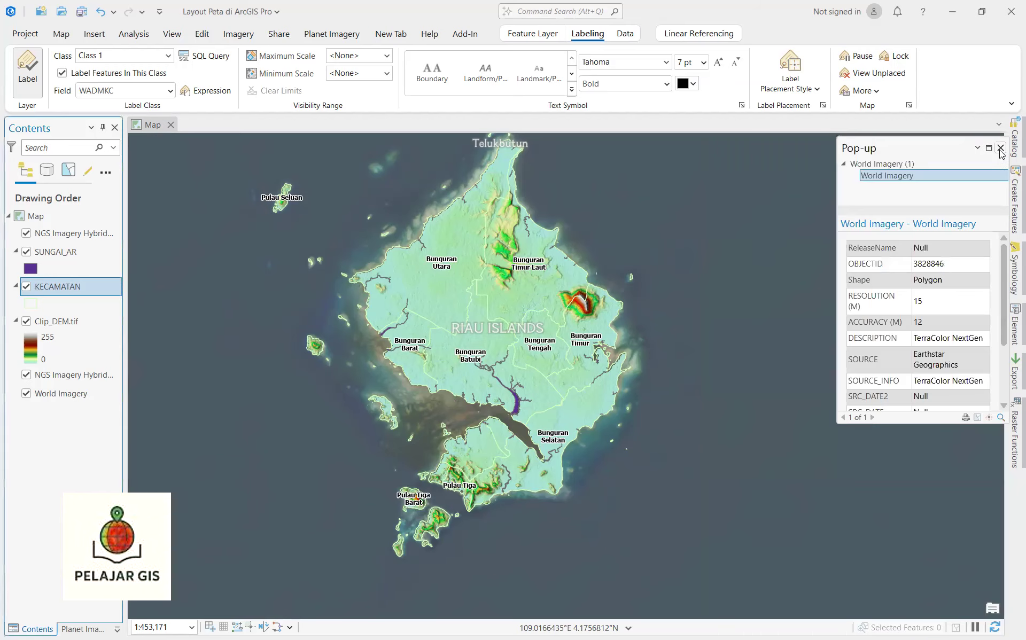
click(1000, 149)
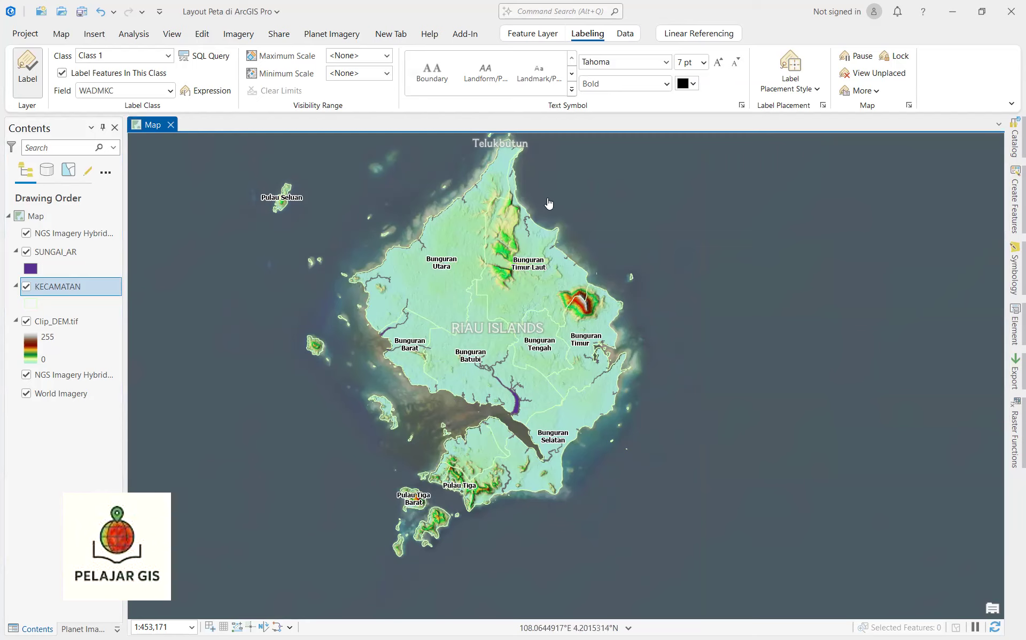
Step: Change the map's basemap to Oceans
click(60, 35)
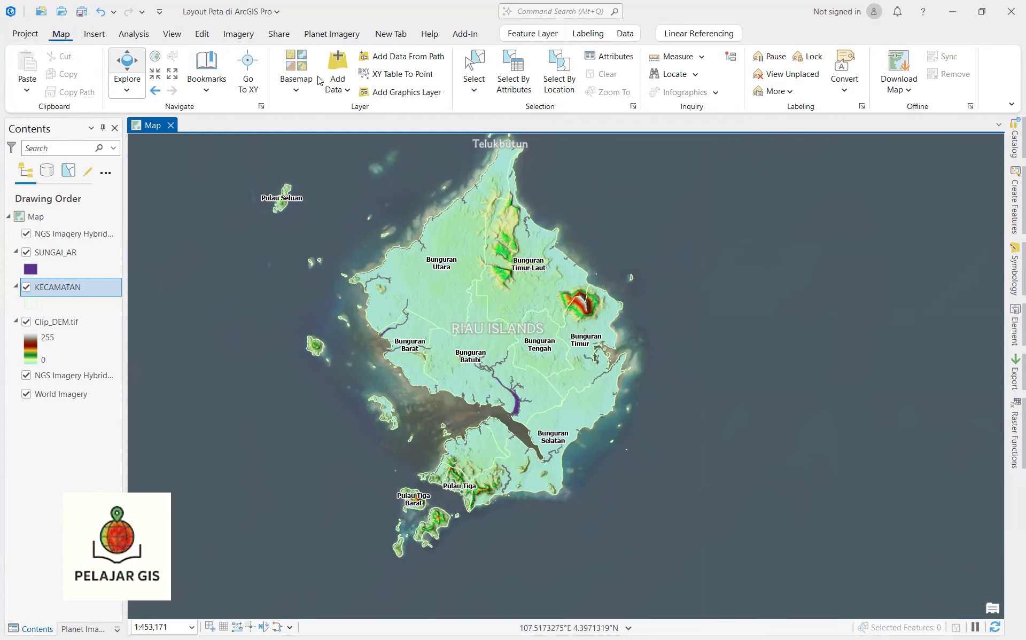
click(293, 94)
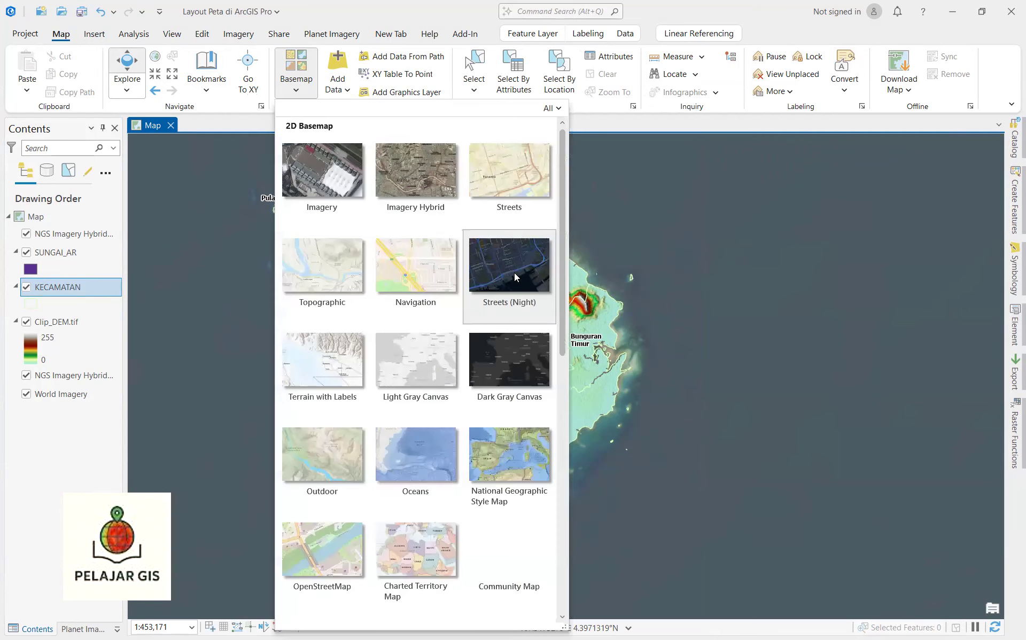
click(435, 472)
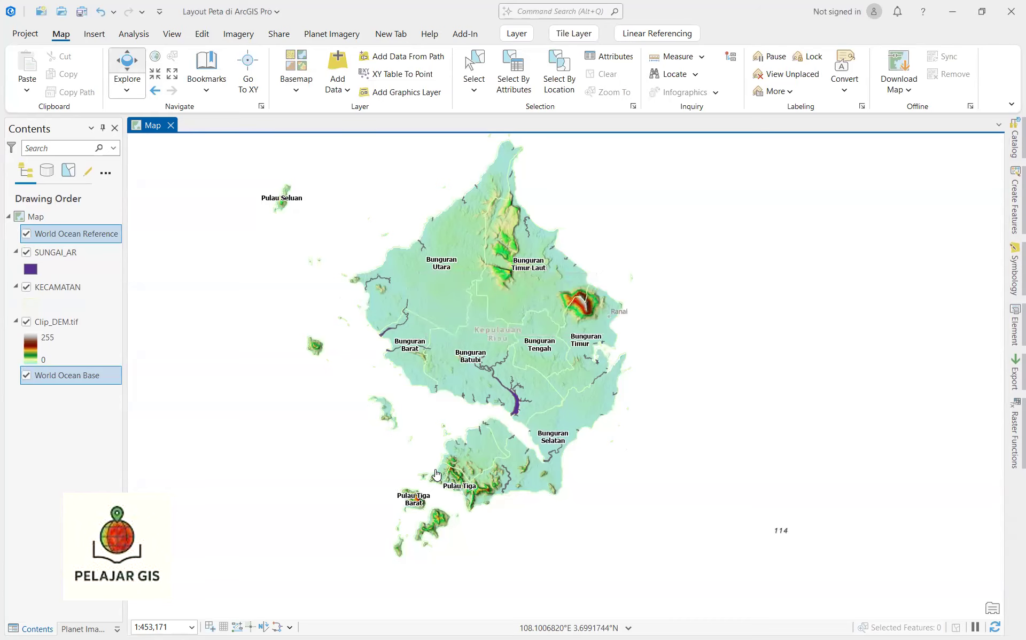
scroll(437, 473, down, 4)
scroll(456, 470, up, 4)
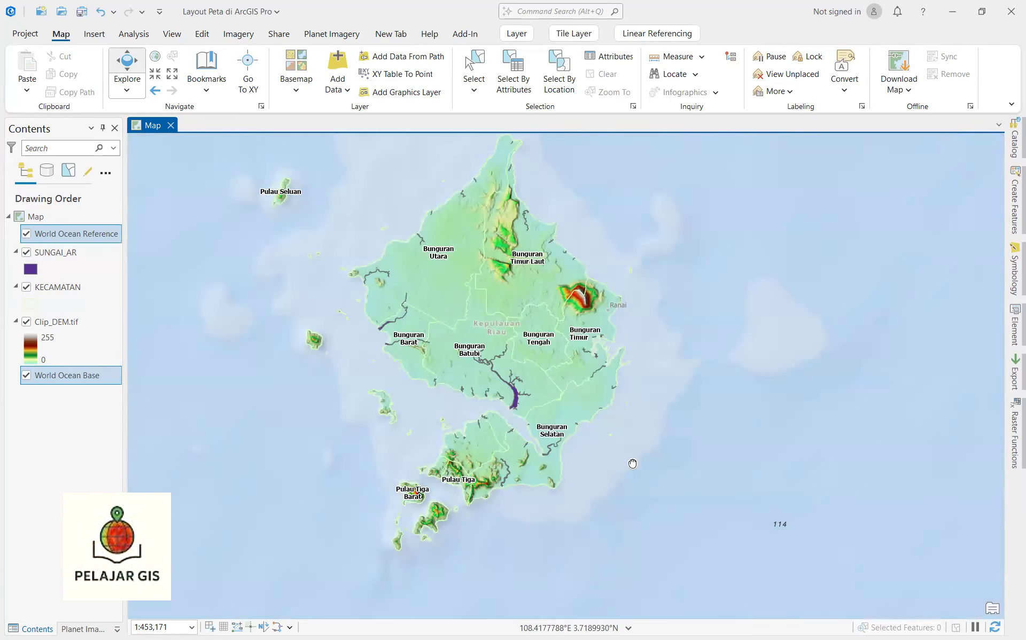
scroll(629, 466, down, 1)
scroll(629, 470, up, 1)
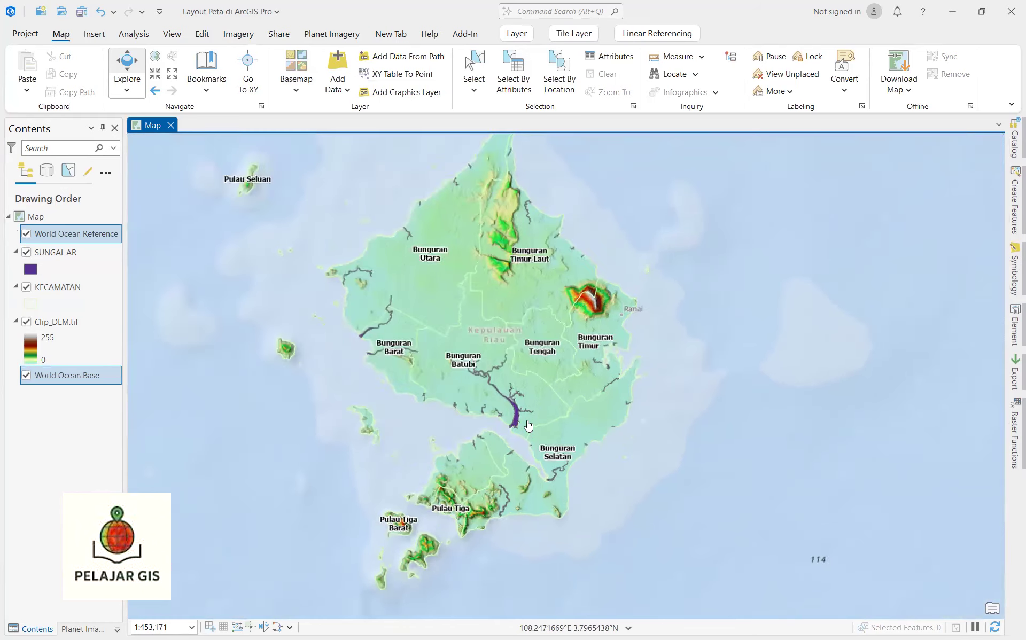
Step: Set the SUNGAI_AR river polygons' outline to no color and fill them with the sea color sampled from the map with the Eyedropper
scroll(526, 430, up, 2)
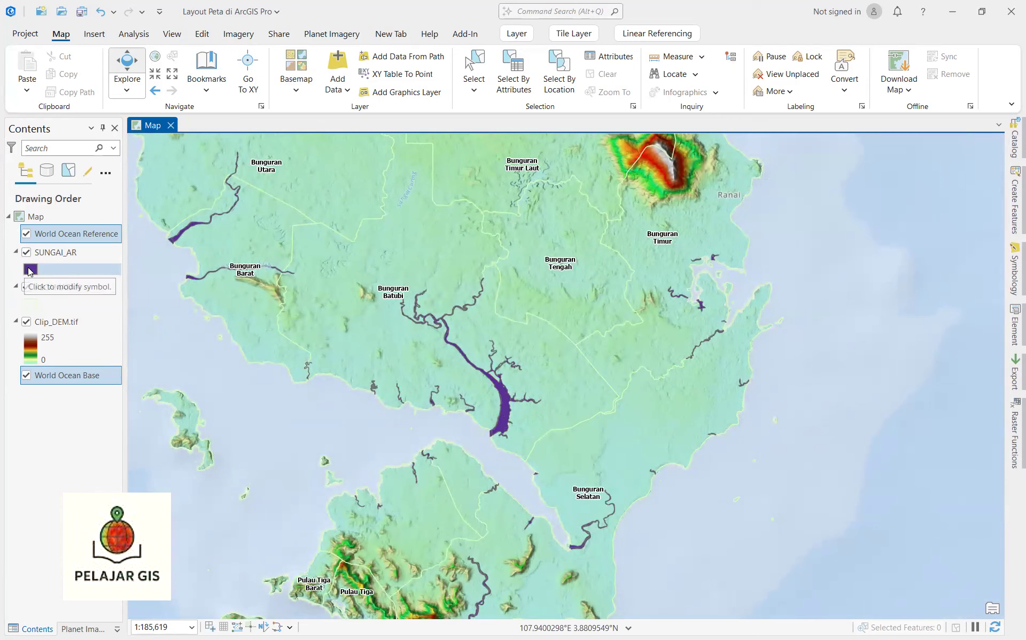
click(30, 271)
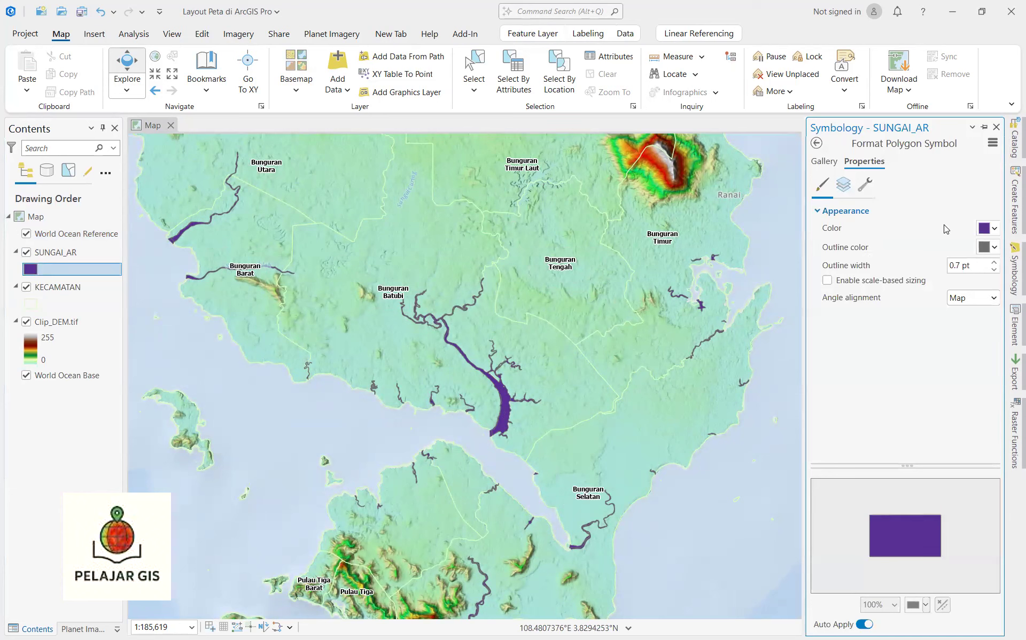
click(980, 256)
click(857, 266)
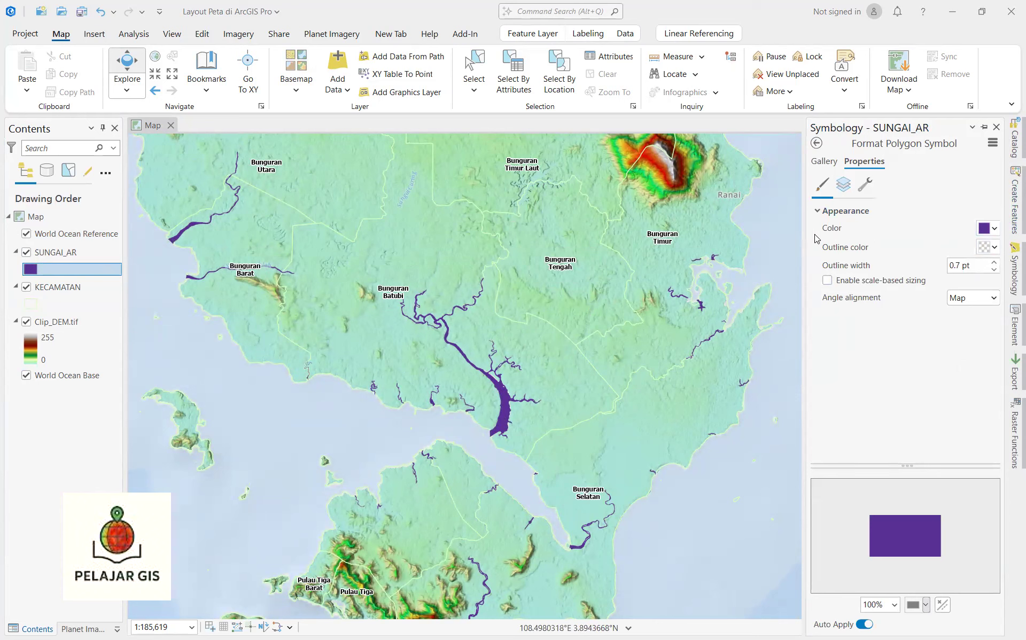
click(983, 228)
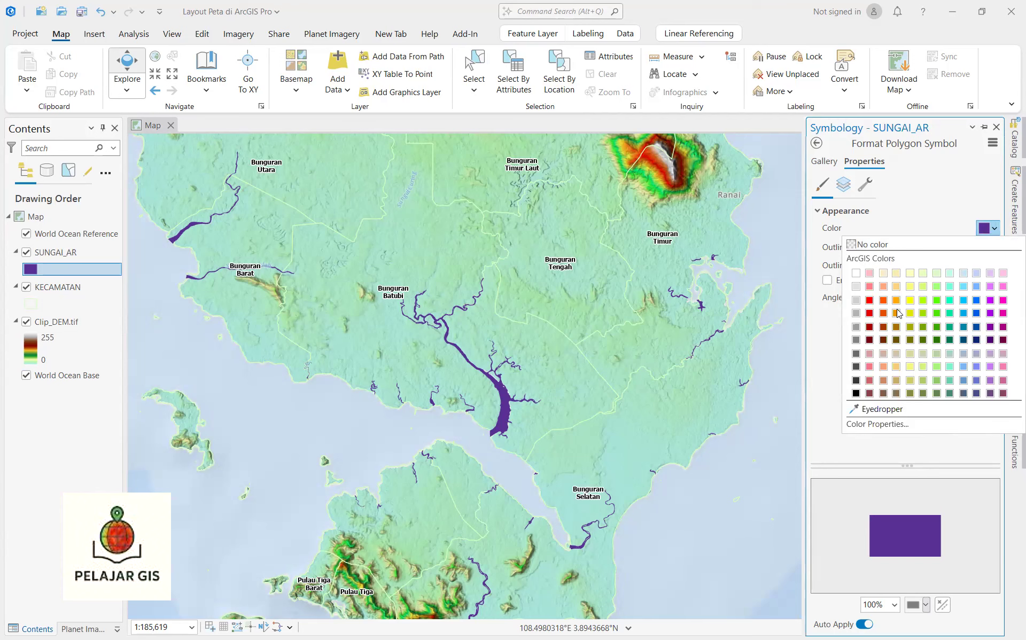
click(864, 411)
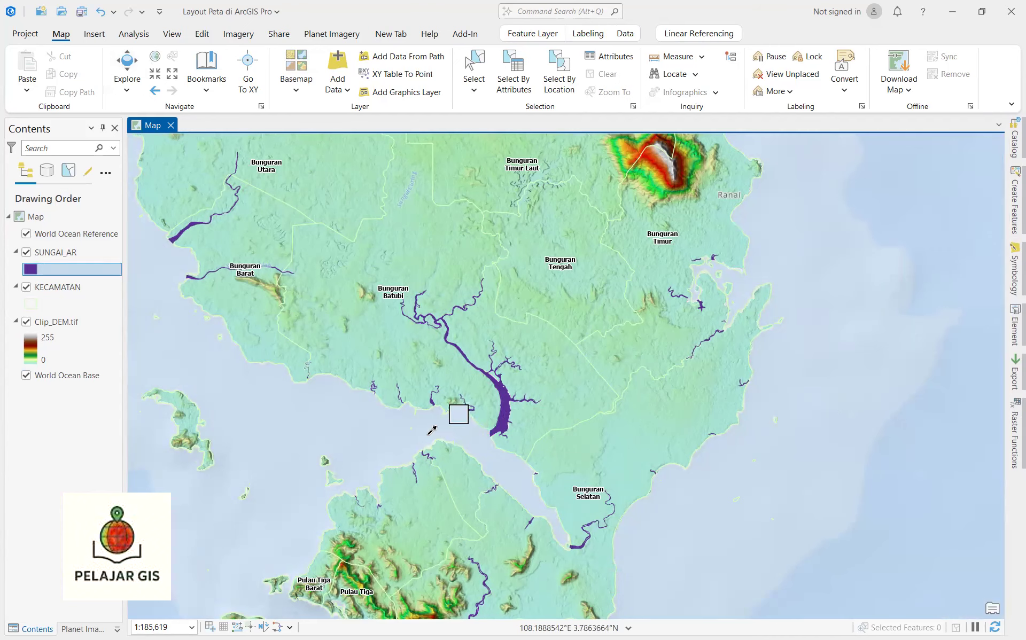
click(428, 434)
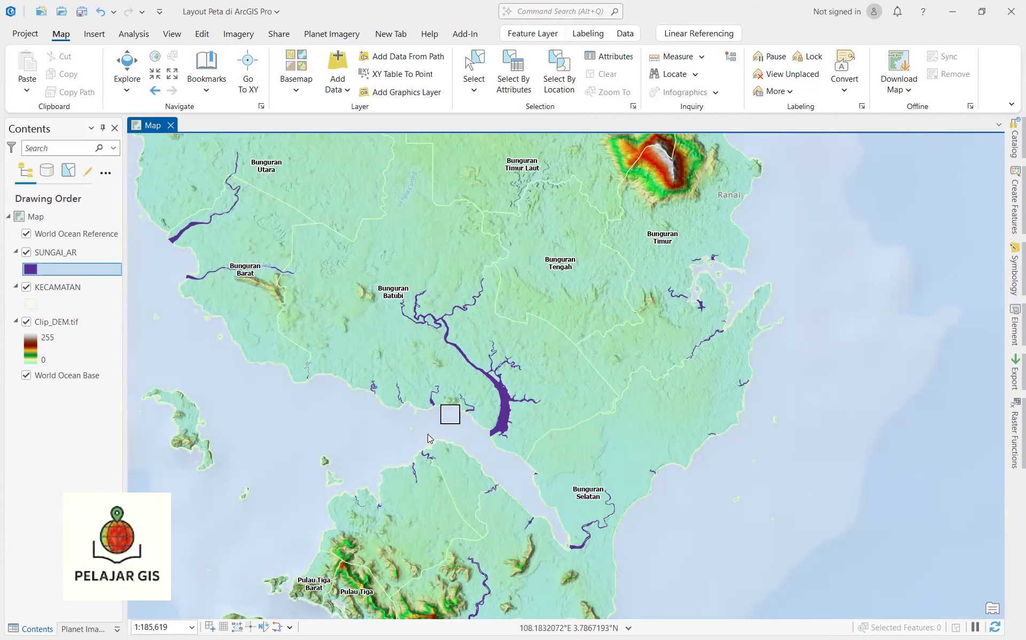
click(456, 435)
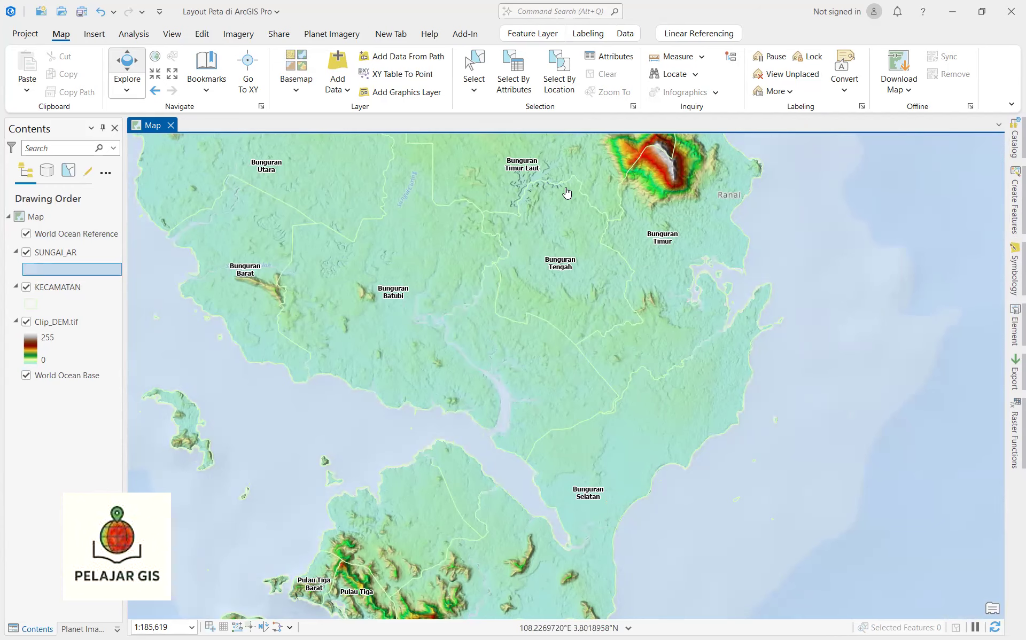
Step: Save the project
scroll(593, 272, down, 2)
scroll(615, 299, down, 1)
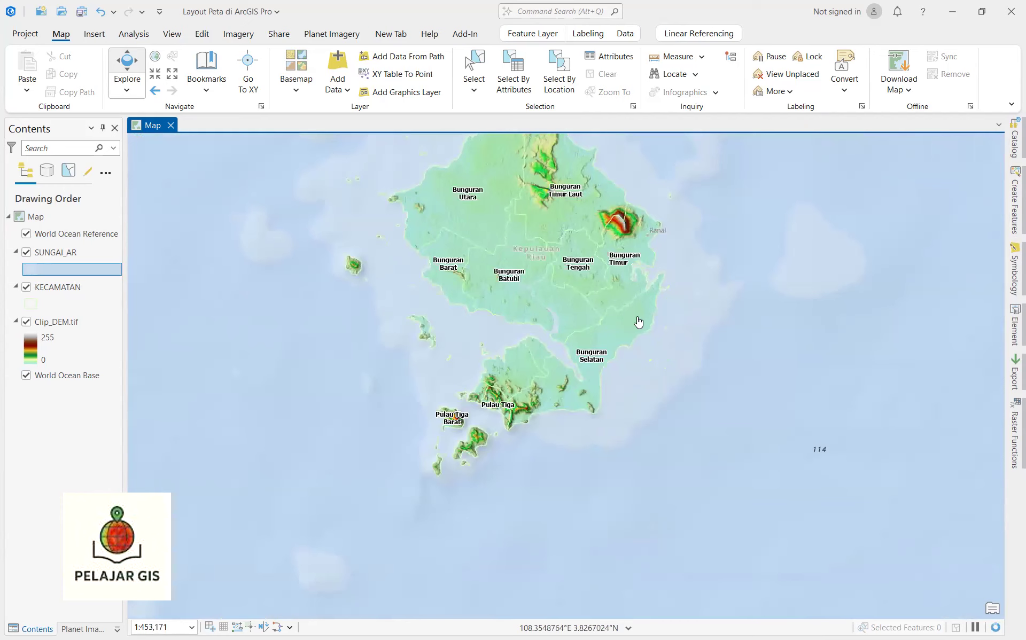
drag(653, 355, 662, 406)
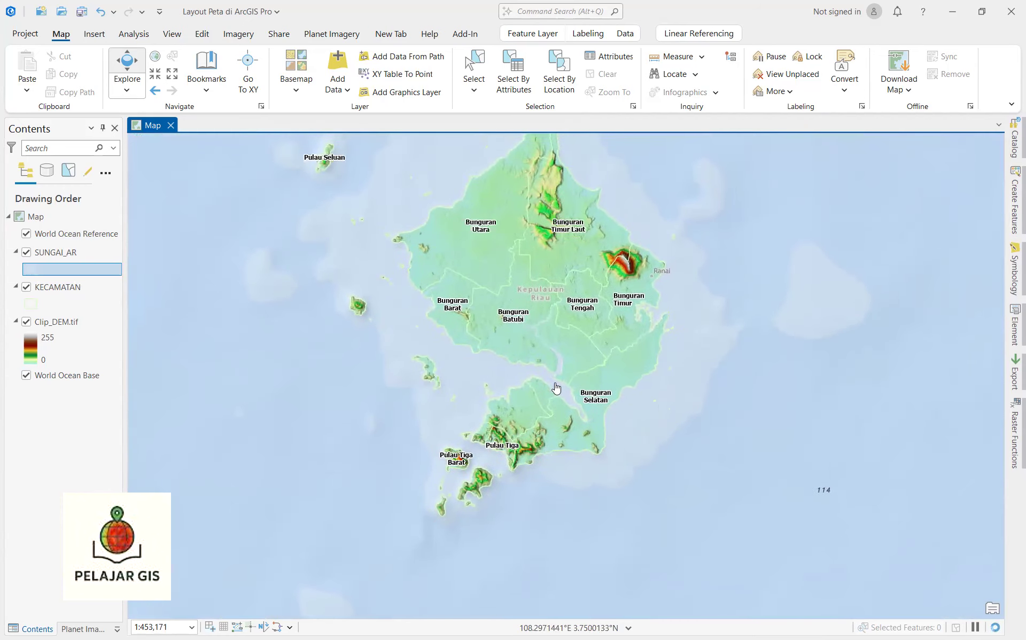
scroll(542, 382, up, 1)
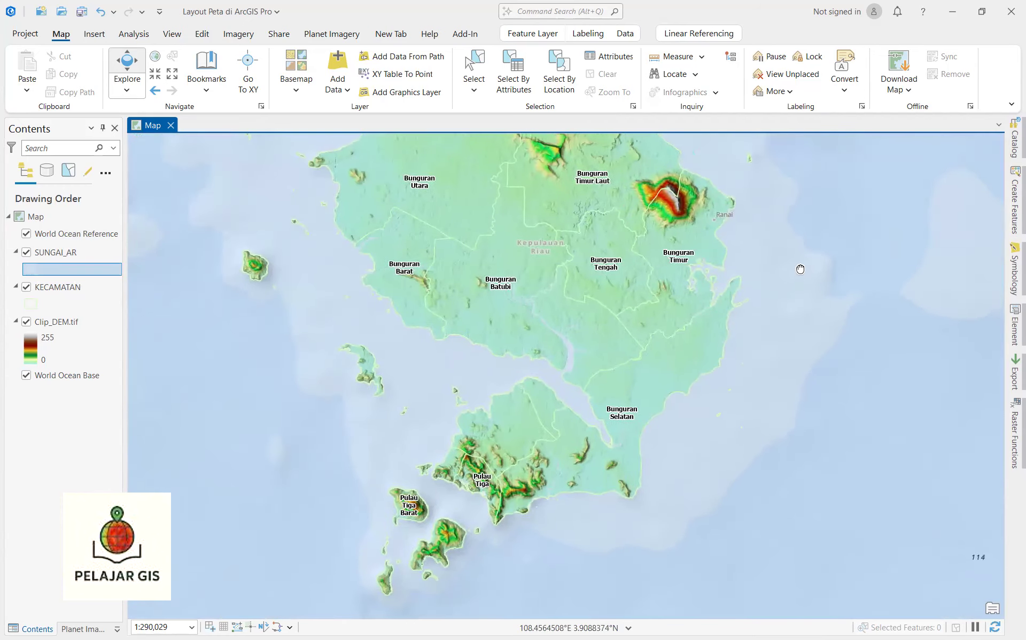
scroll(775, 262, down, 1)
drag(772, 284, 719, 356)
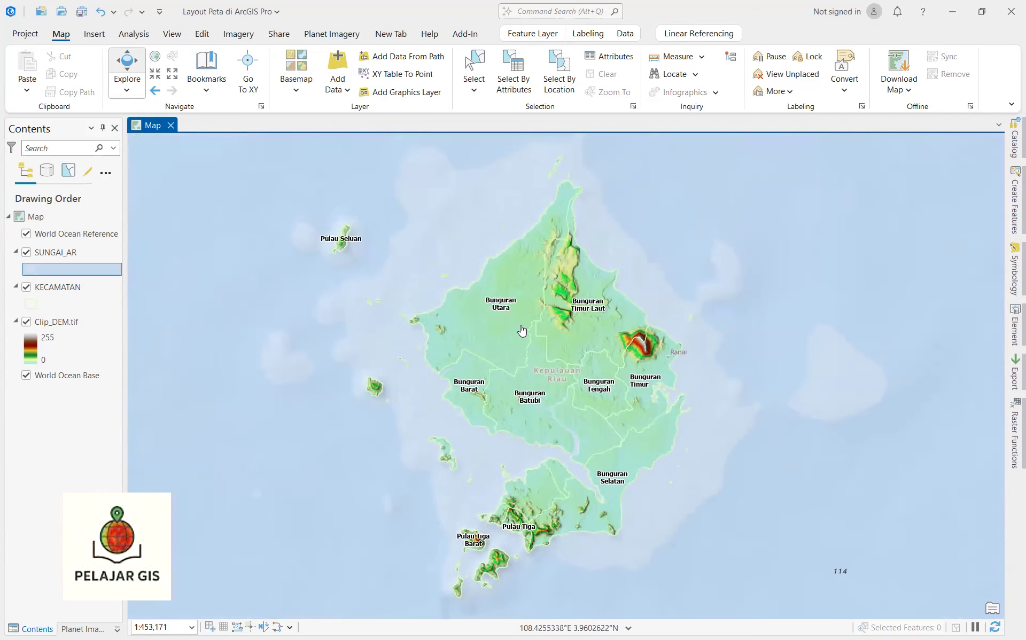
key(ctrl+s)
drag(586, 351, 549, 319)
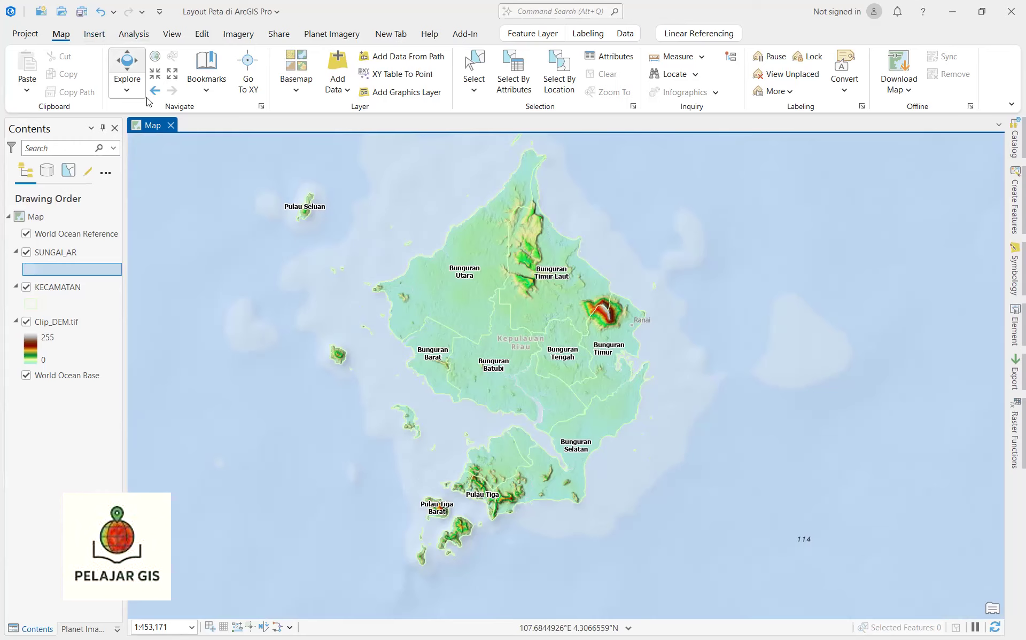
Step: Create a new layout with the ISO portrait A3 page size, 297 mm x 420 mm
click(94, 35)
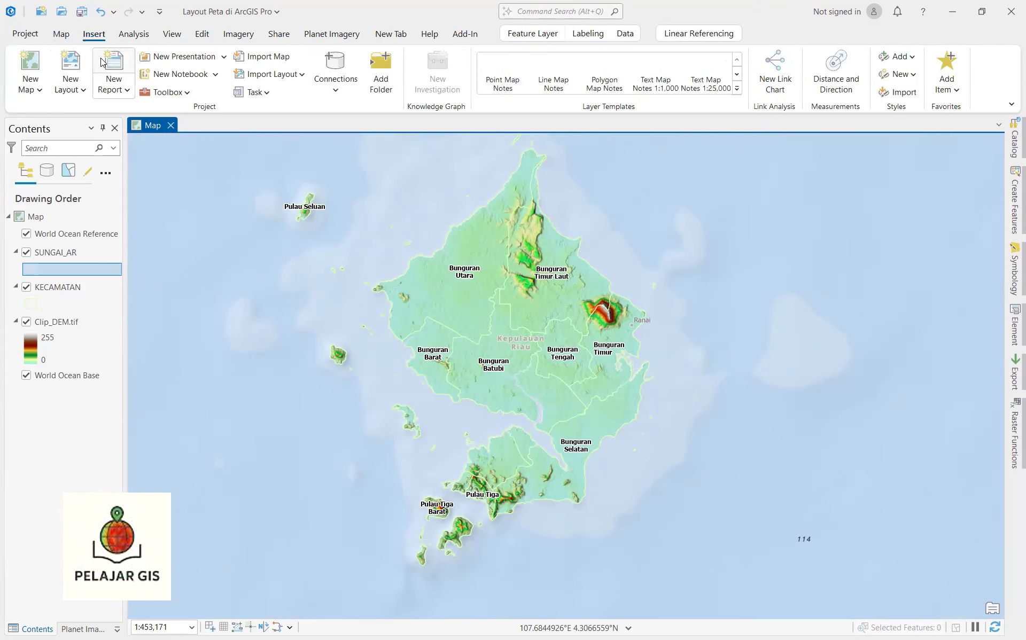
click(83, 90)
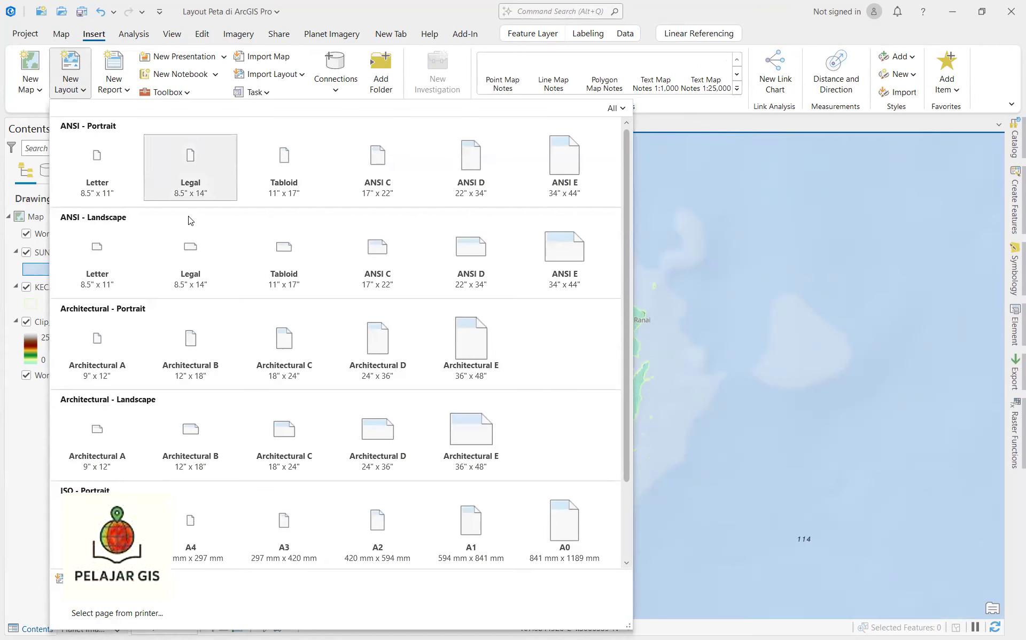
scroll(330, 520, down, 3)
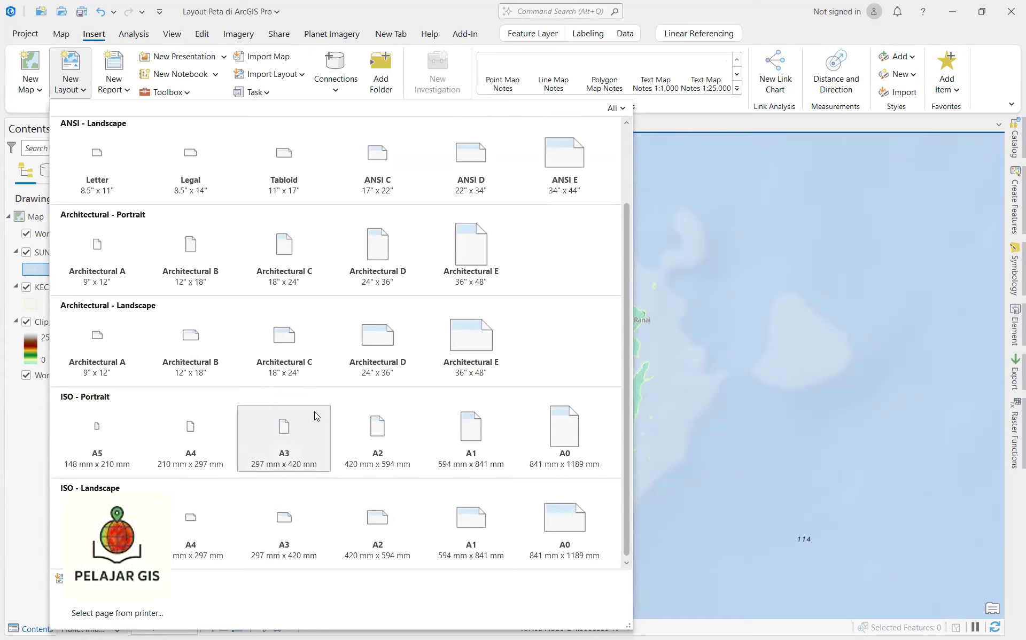
click(288, 433)
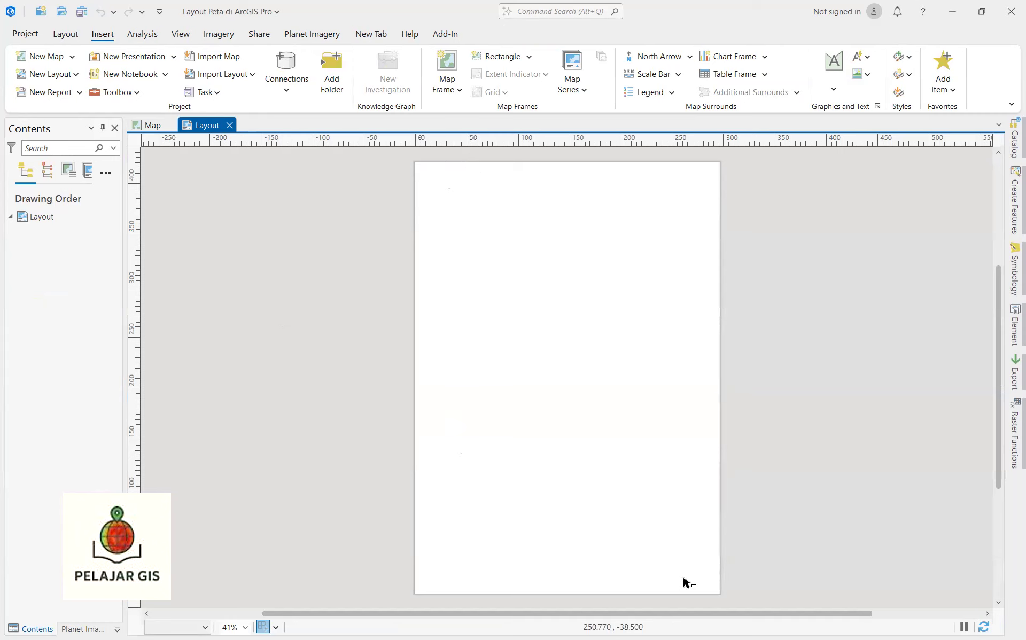
Step: Insert a rectangular map frame of the current map view, covering the page with a margin of about 10 mm
click(460, 87)
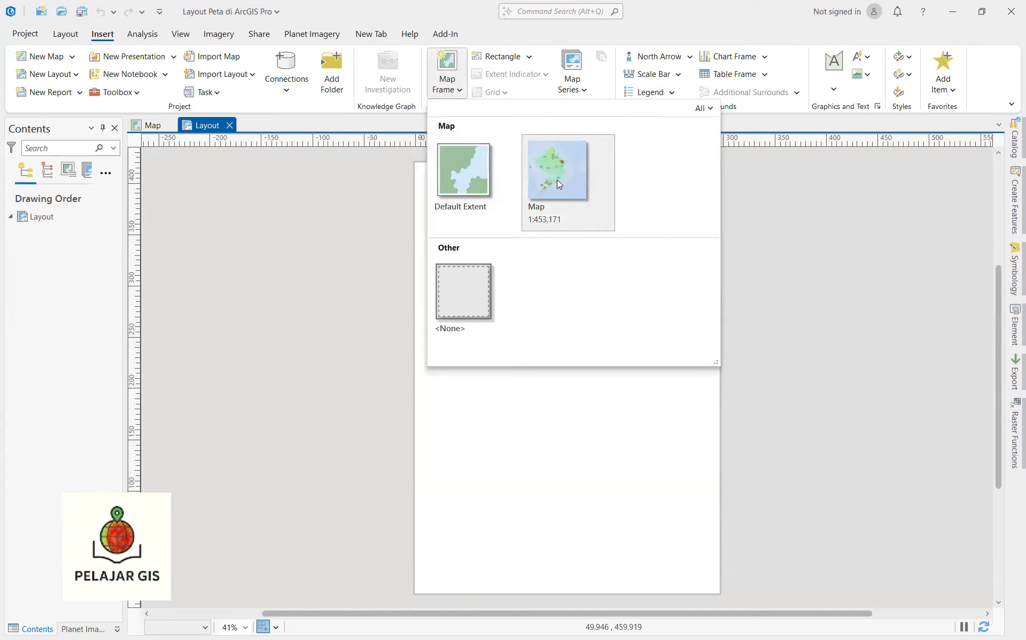
click(556, 179)
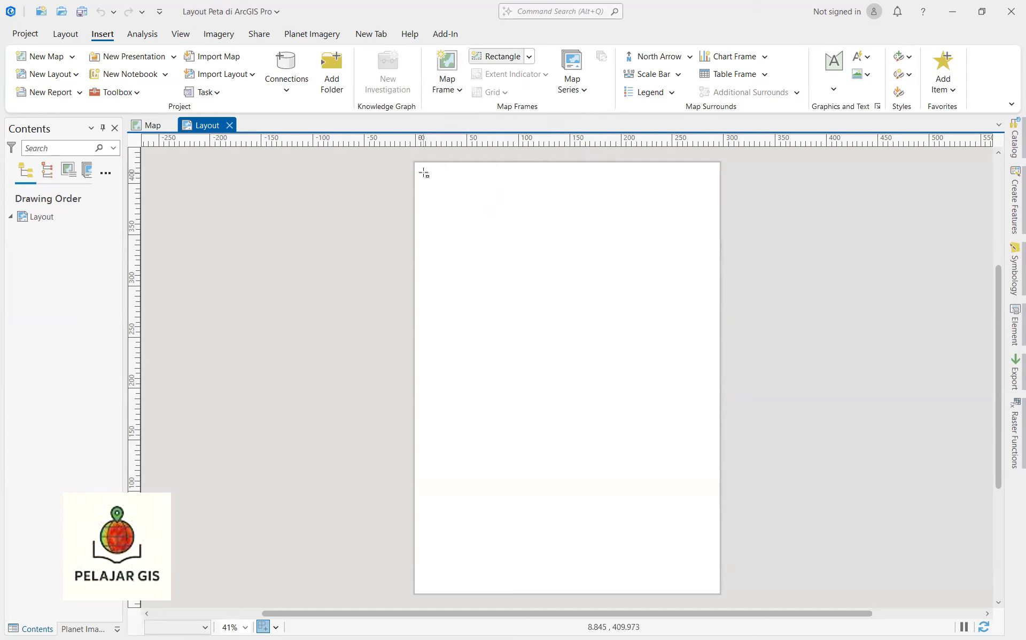
drag(424, 172, 694, 579)
drag(695, 580, 694, 579)
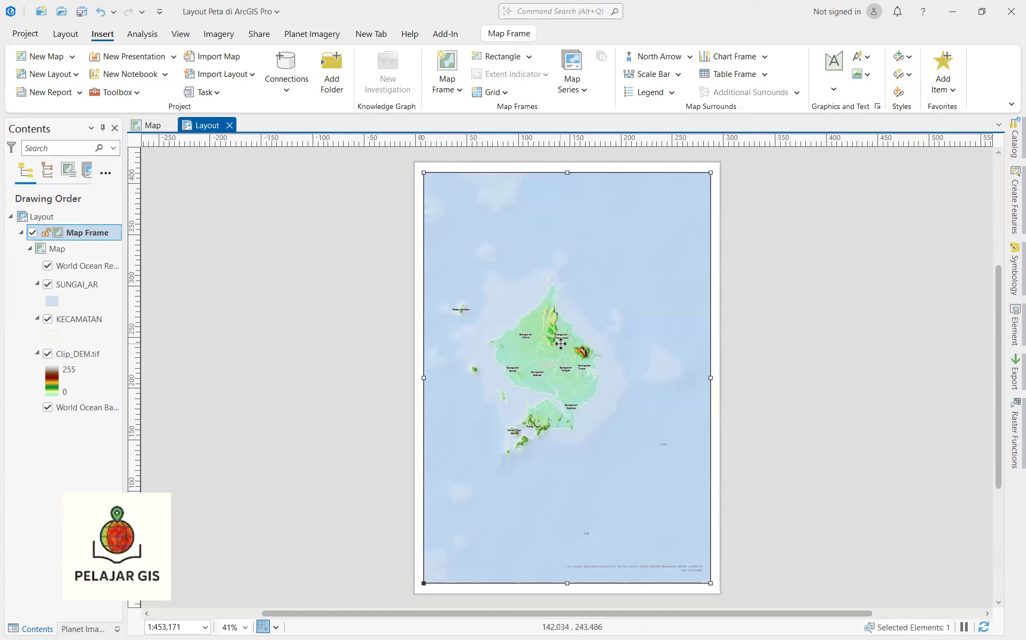
Step: Fit the map frame's extent to the KECAMATAN layer and set its scale to 1:250,000
click(75, 325)
right_click(80, 312)
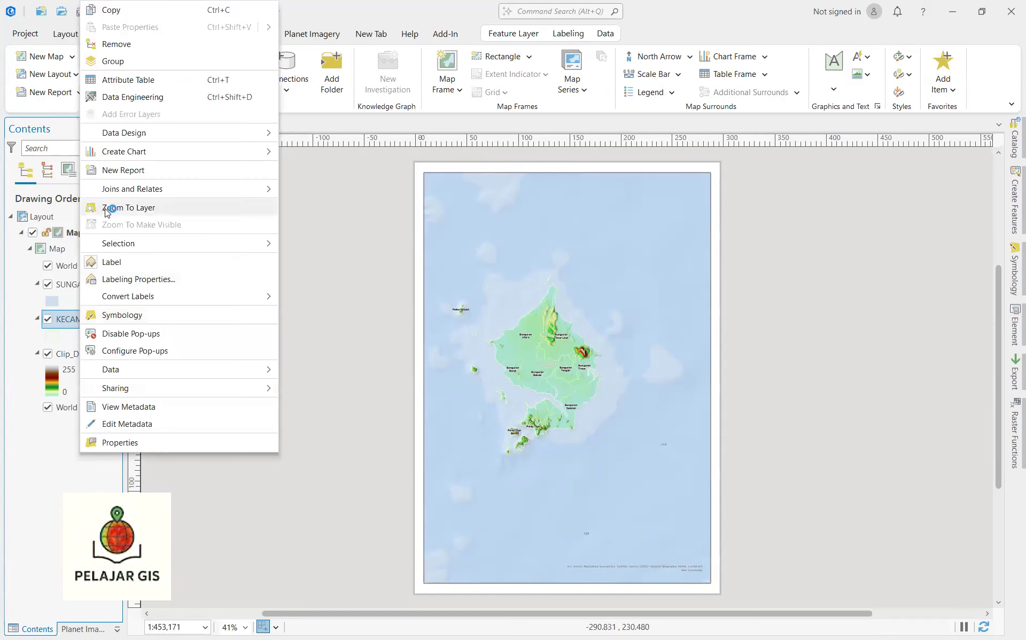
click(119, 208)
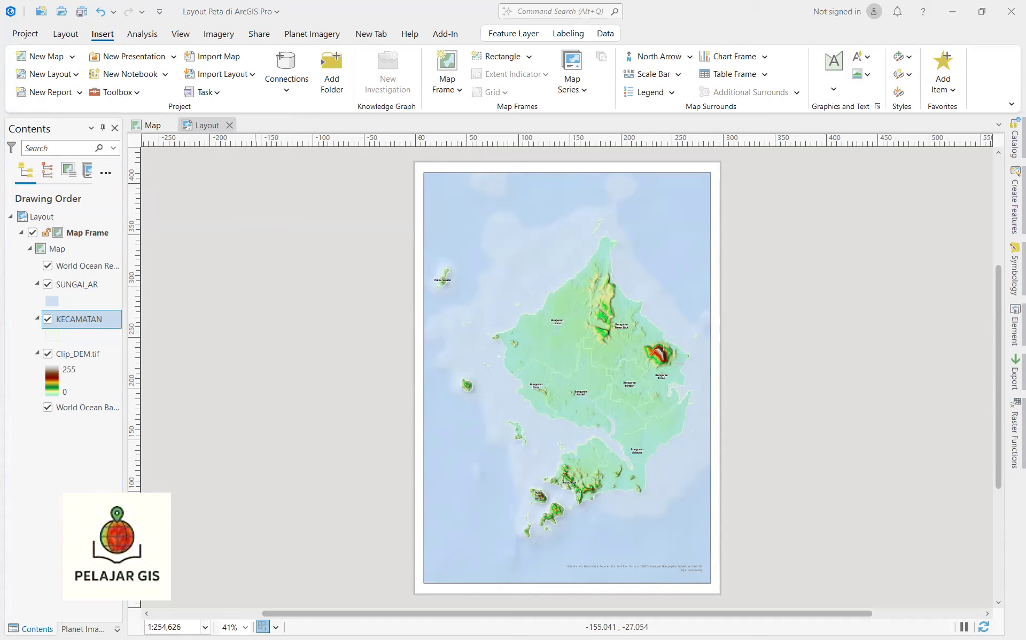
click(165, 627)
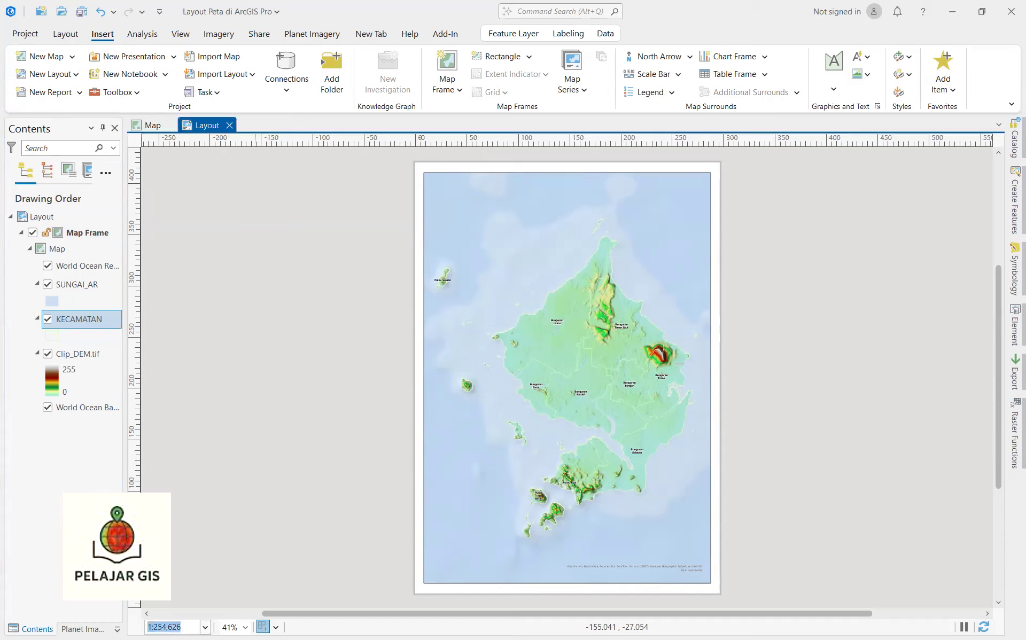
drag(182, 627, 168, 627)
text(0,000)
key(Return)
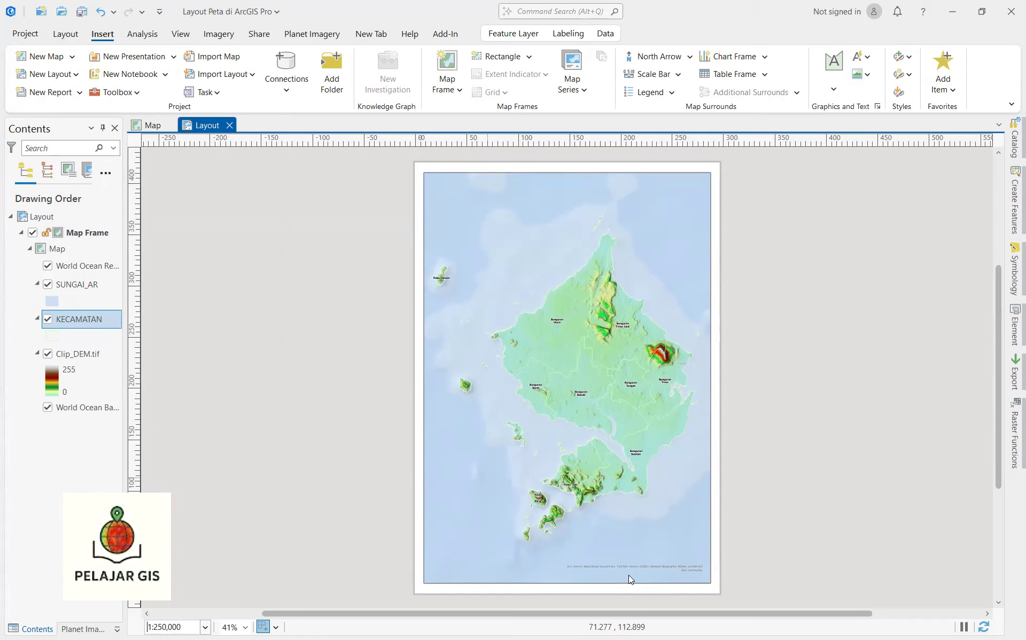
Step: Insert the Service Layer Credits dynamic text in a box about 43 mm wide outside the page, beside its lower-right corner, and save the project
scroll(752, 569, up, 3)
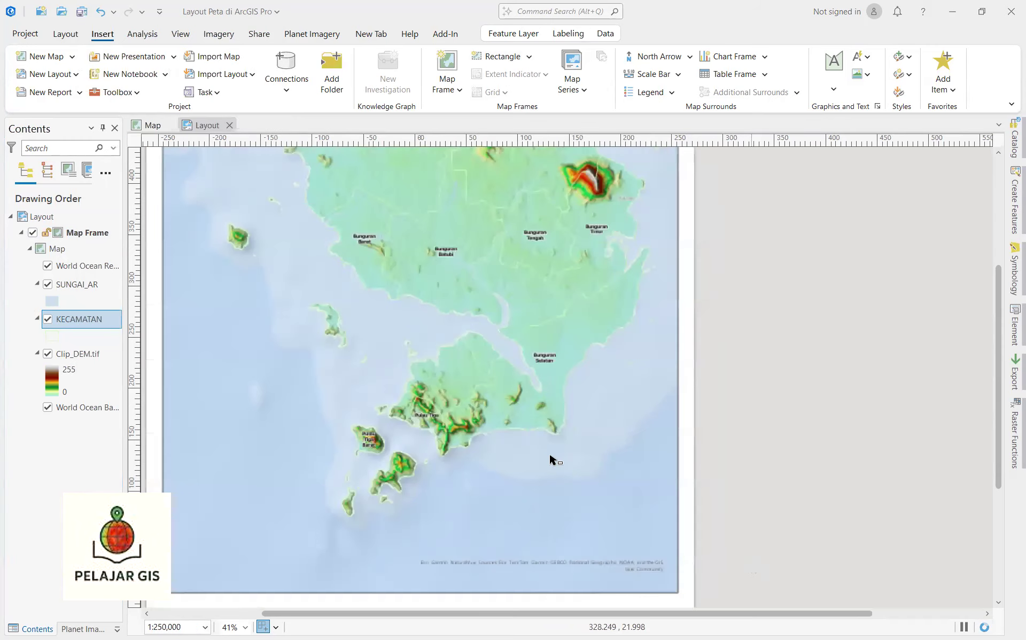
scroll(549, 453, up, 3)
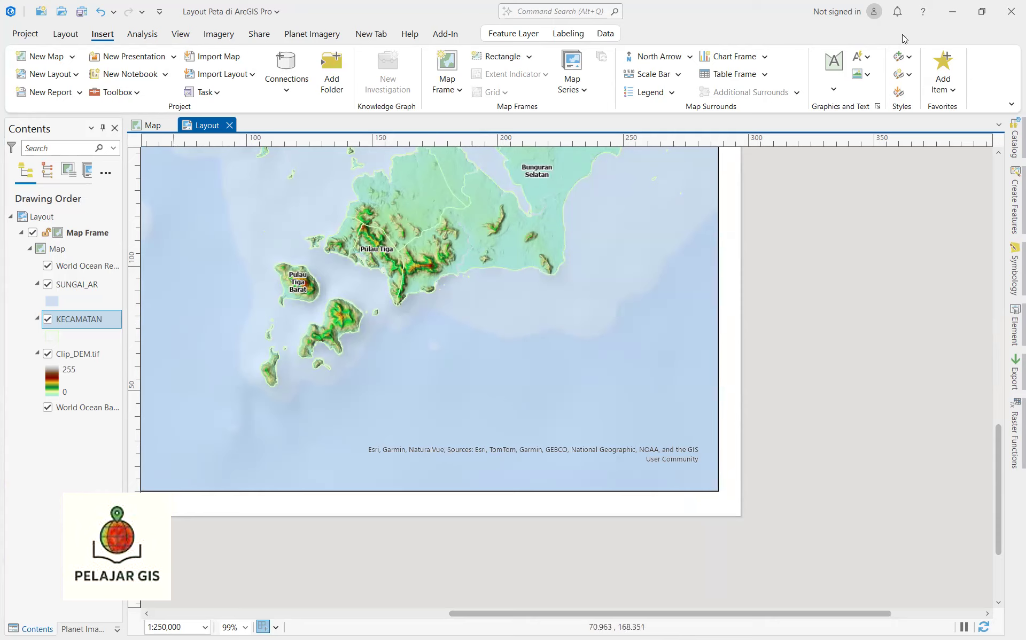
click(870, 60)
scroll(837, 313, down, 1)
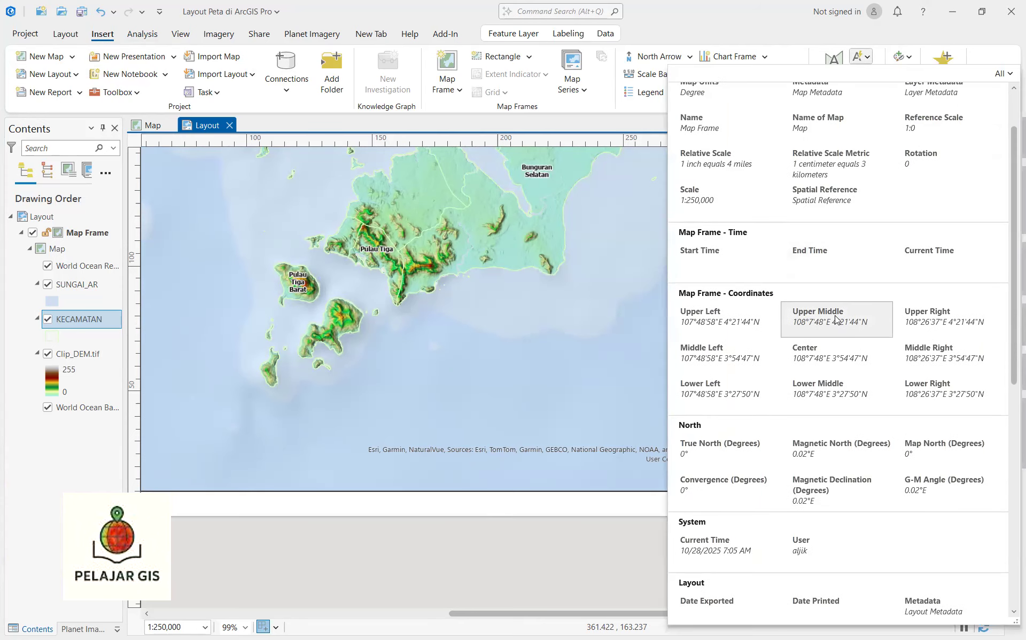
scroll(834, 317, down, 5)
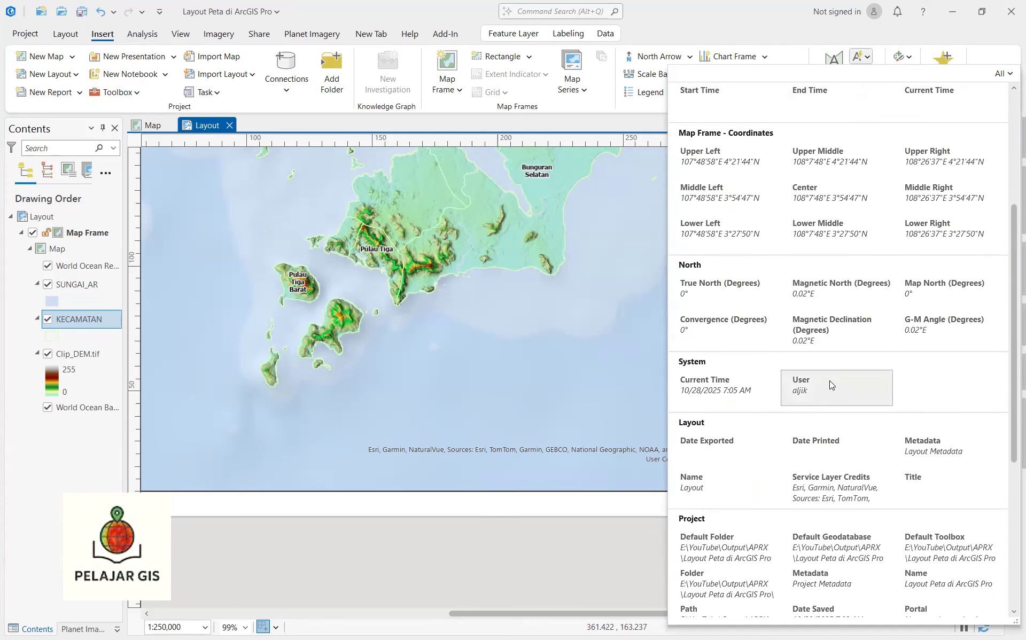
click(834, 488)
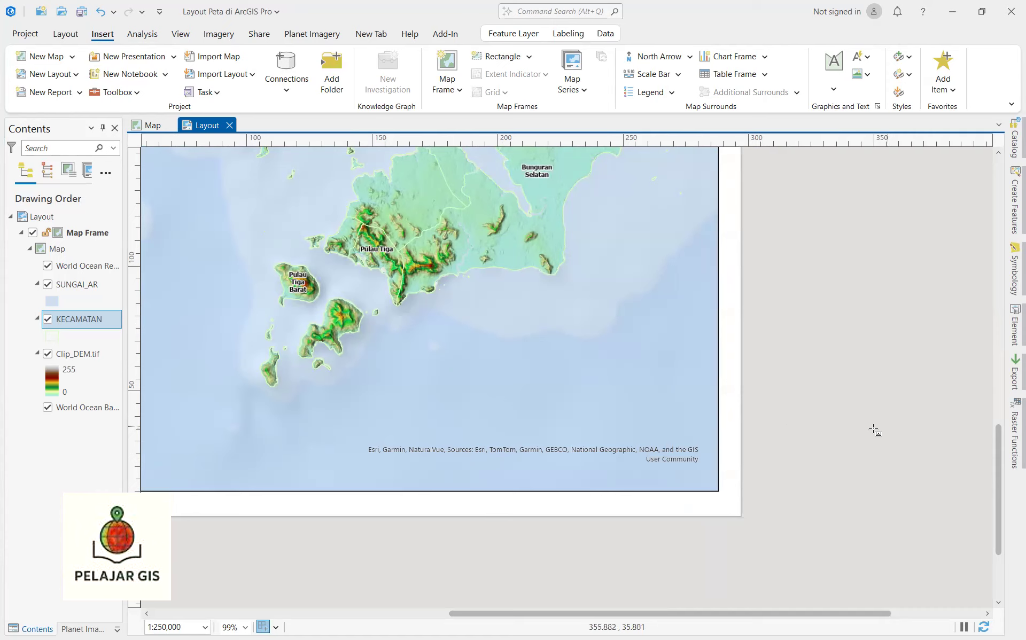
drag(821, 426, 929, 471)
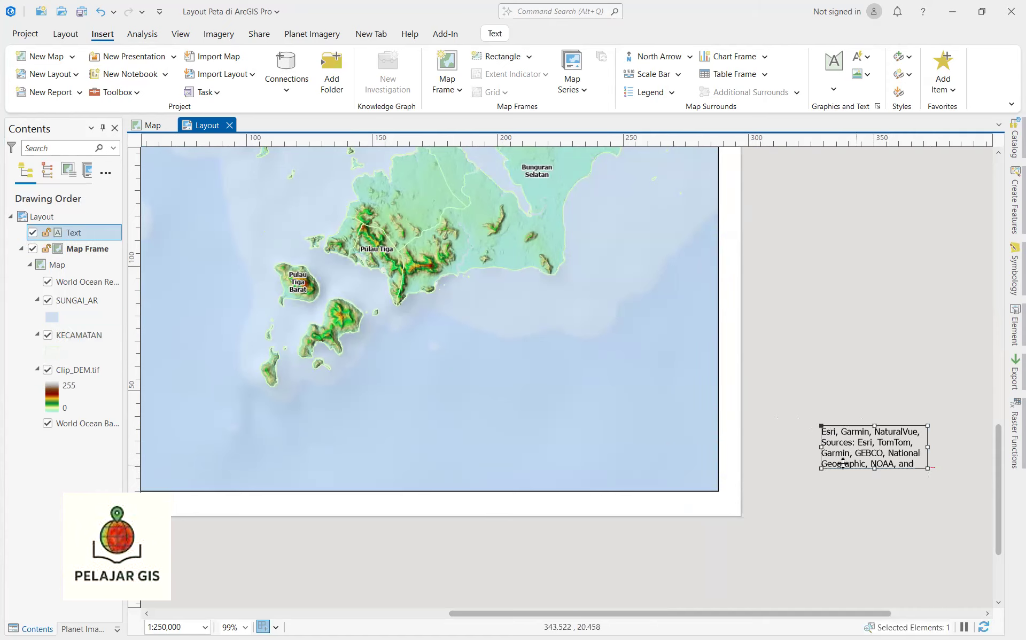
scroll(842, 463, down, 4)
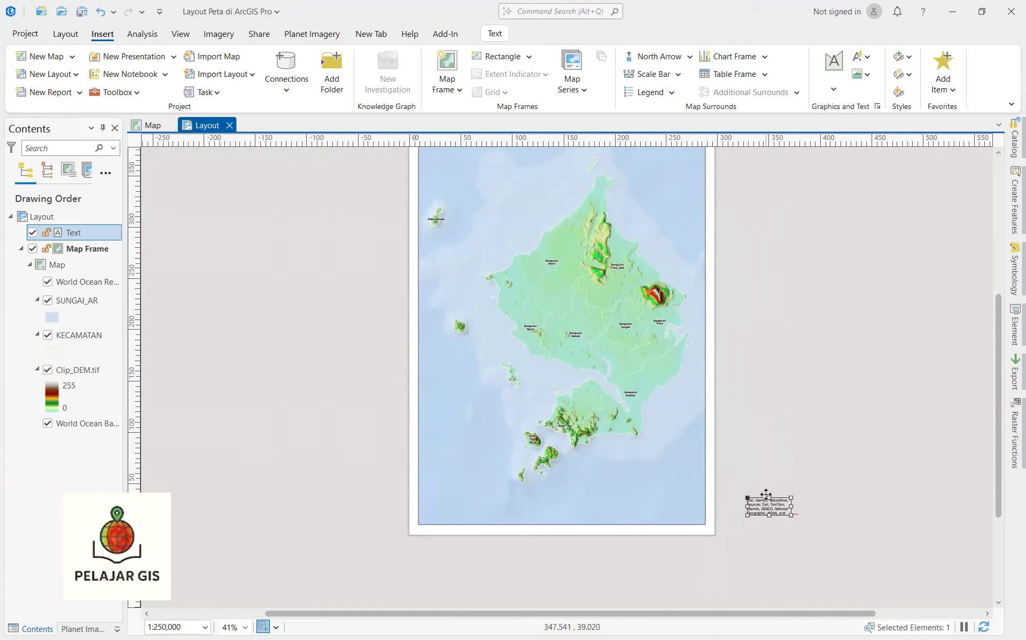
drag(749, 408, 669, 438)
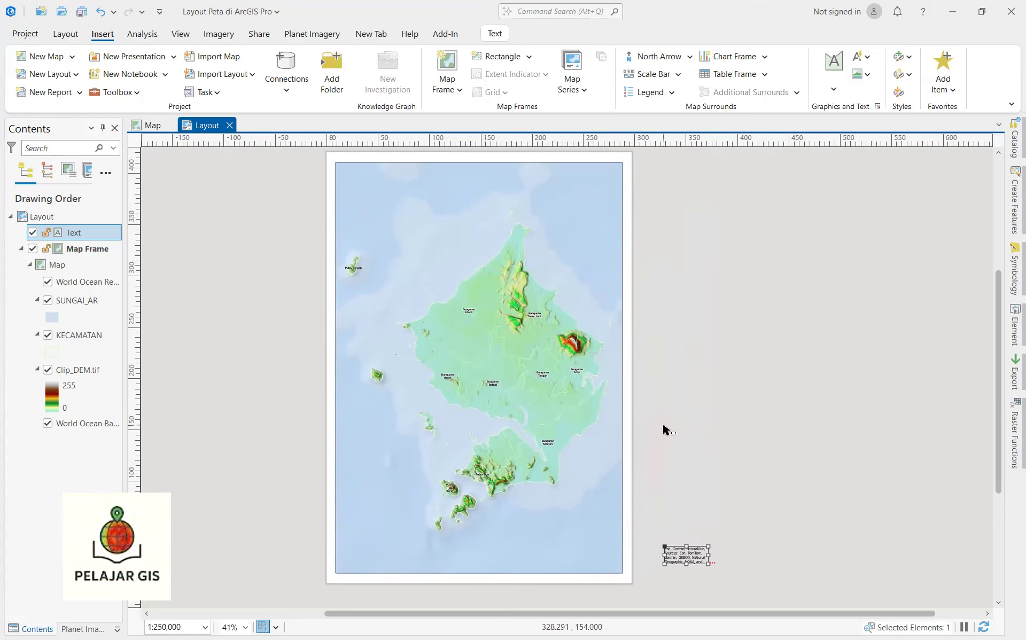
key(ctrl+s)
Step: Add a Black Horizontal Label Graticule to the map frame and open the grid's properties
click(517, 215)
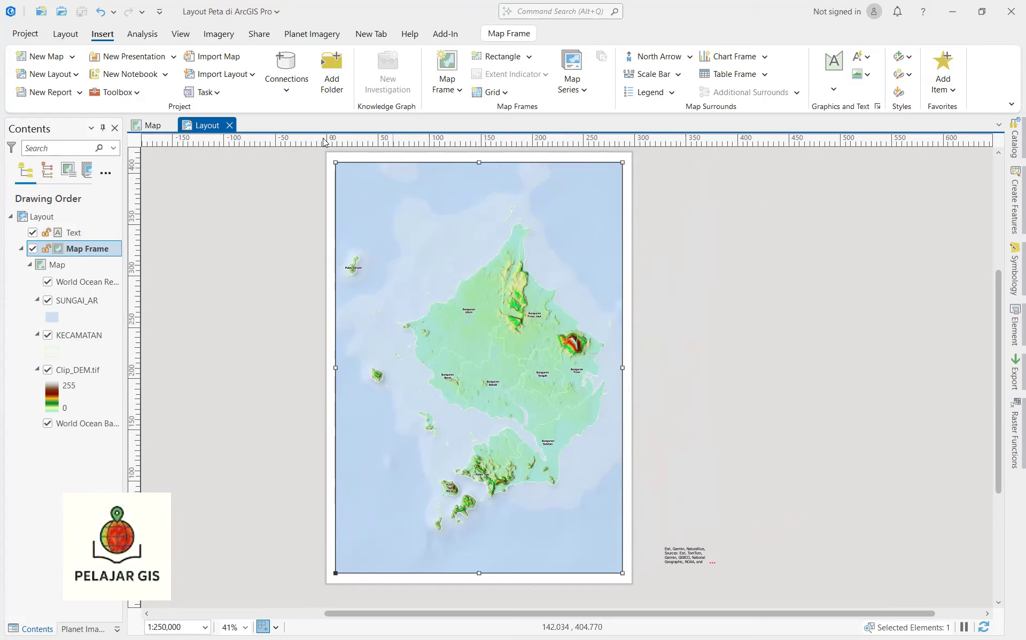
click(506, 93)
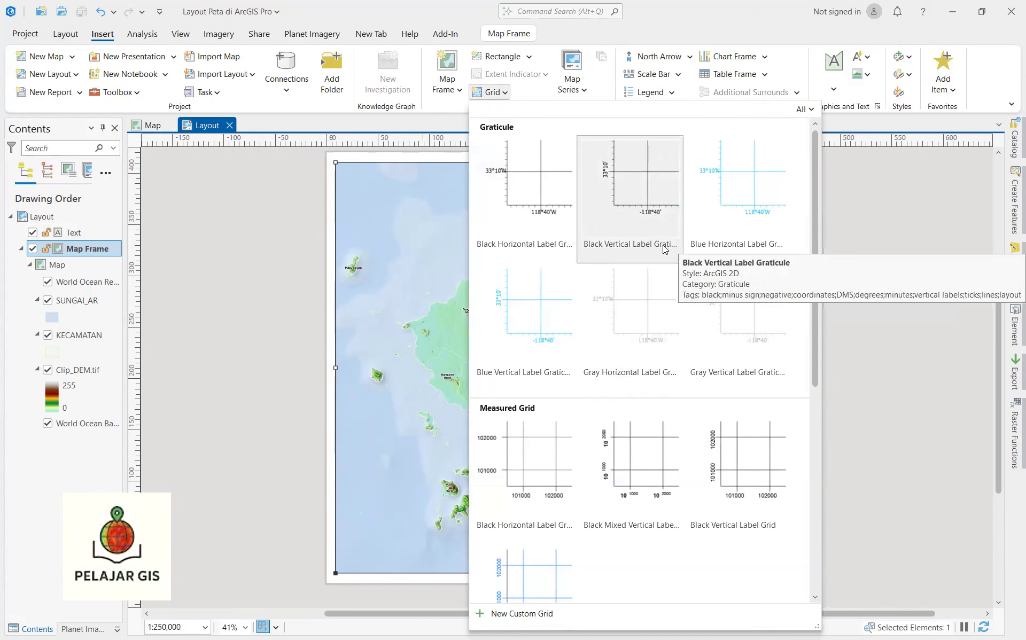
click(532, 204)
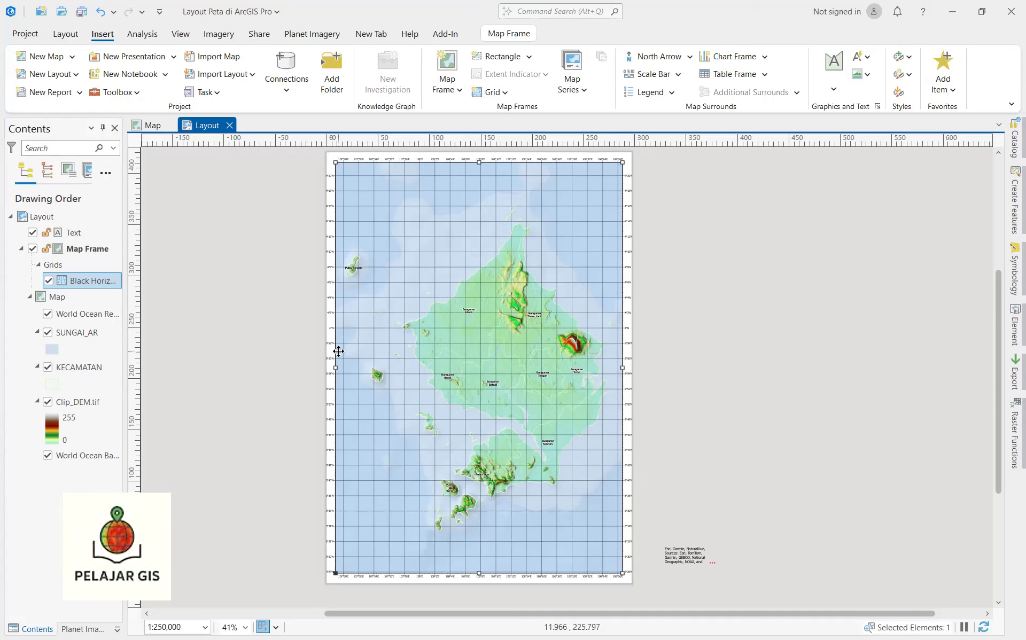
right_click(98, 283)
click(131, 402)
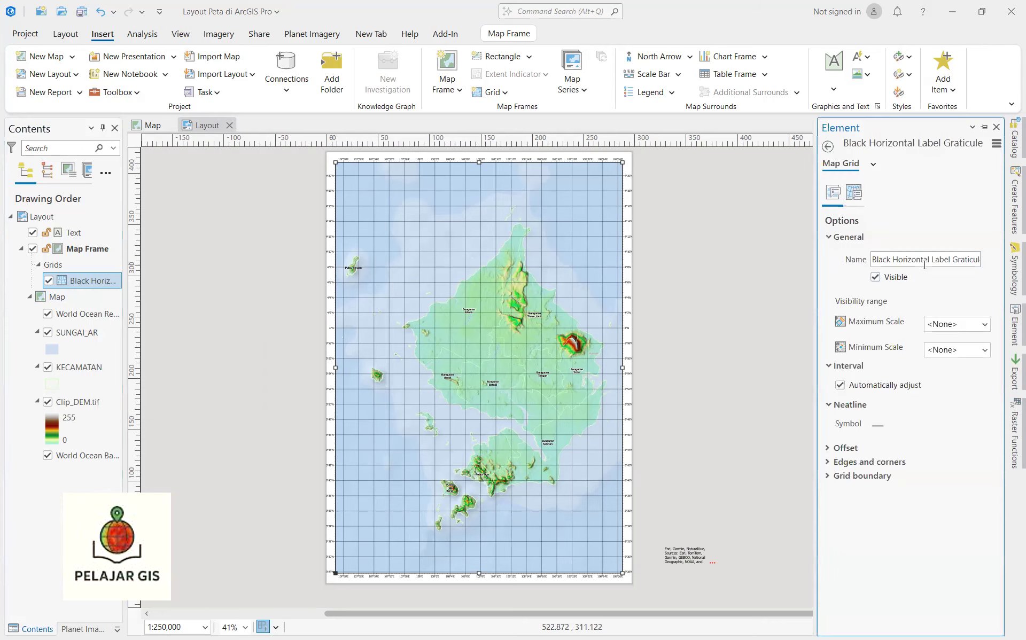
Step: Turn off the graticule's automatic interval adjustment and delete its Ticks 1 component
click(840, 385)
click(854, 200)
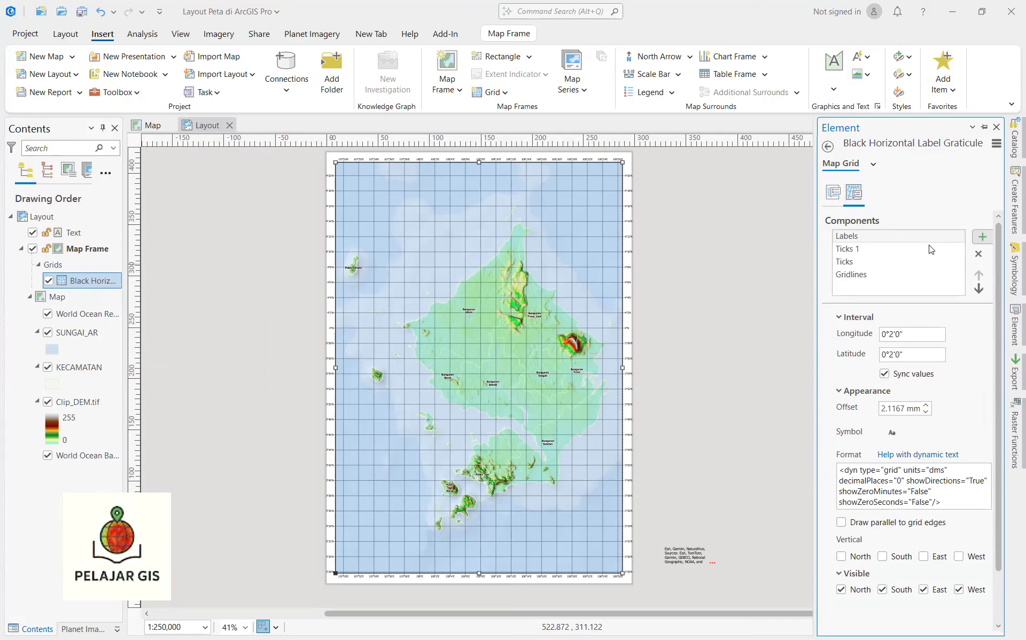
click(861, 250)
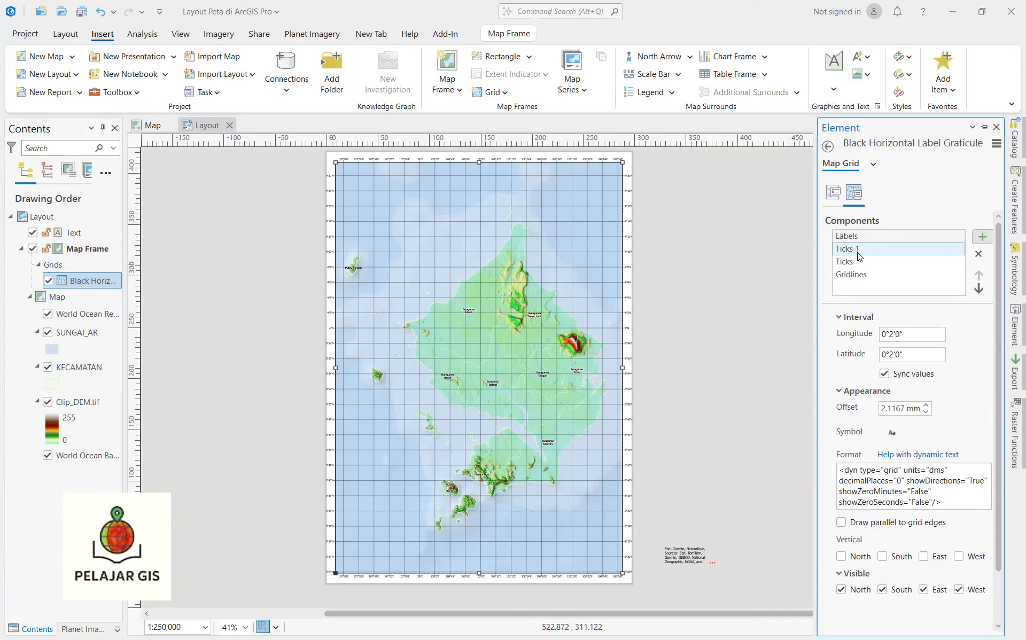
click(862, 251)
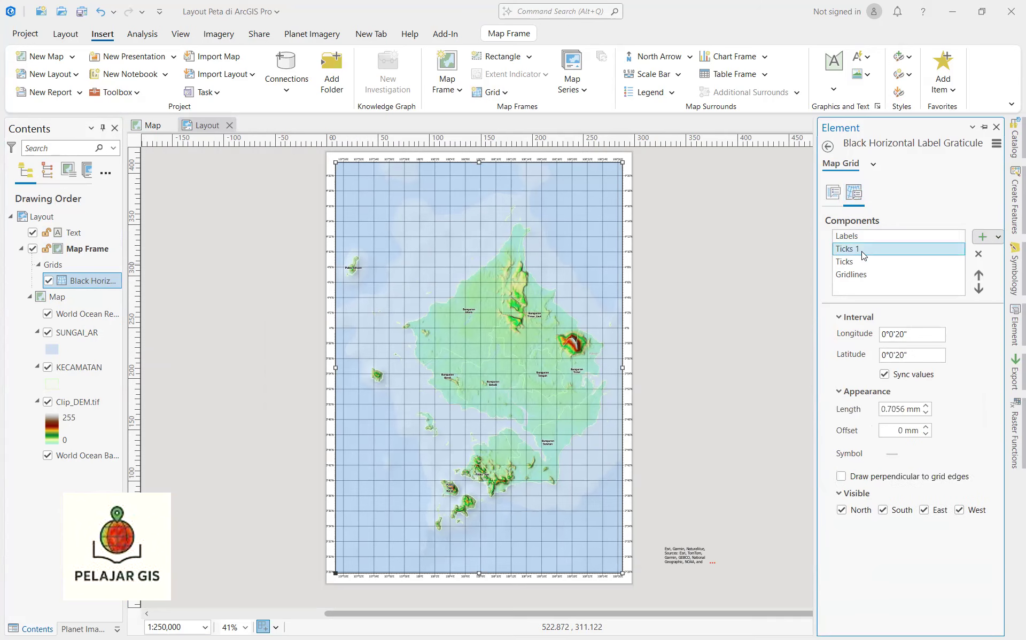
click(978, 255)
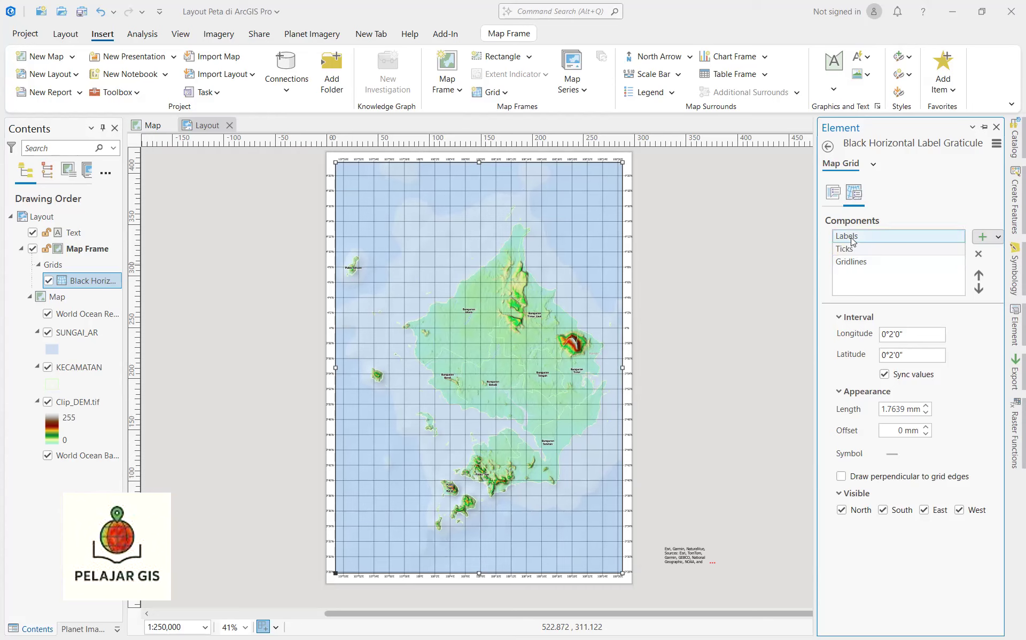
Step: Set the Gridlines component's longitude and latitude interval to 0°5'30"
click(853, 253)
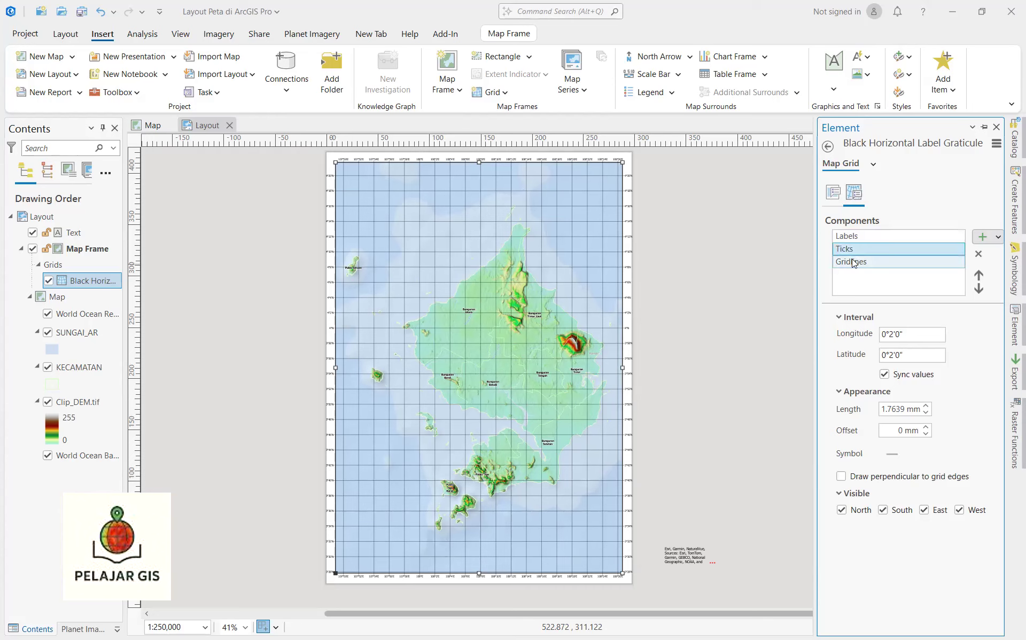
click(854, 261)
click(889, 338)
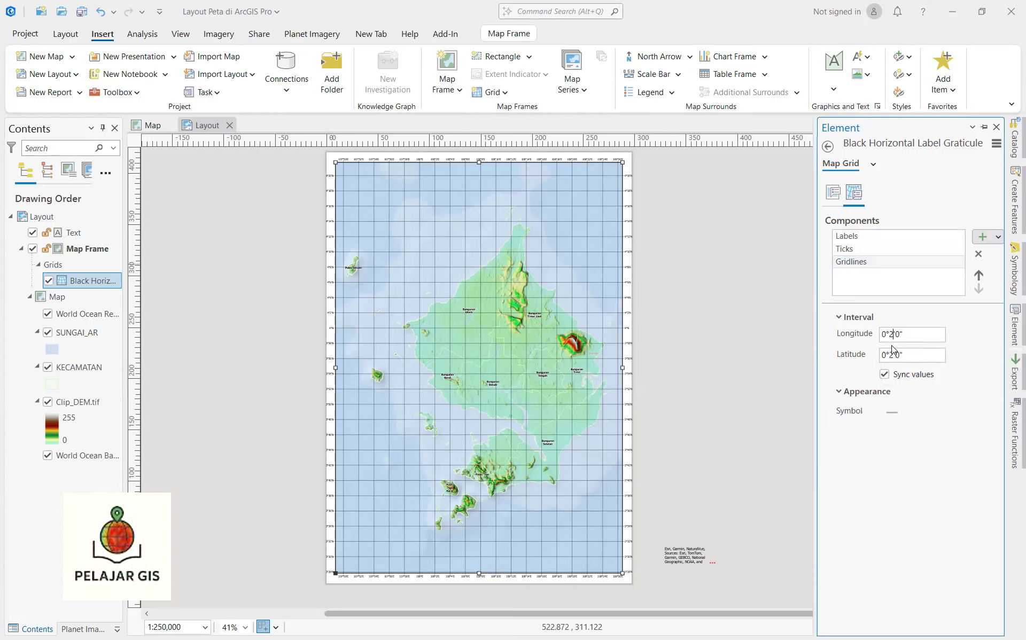
key(BackSpace)
text(5'3)
click(919, 355)
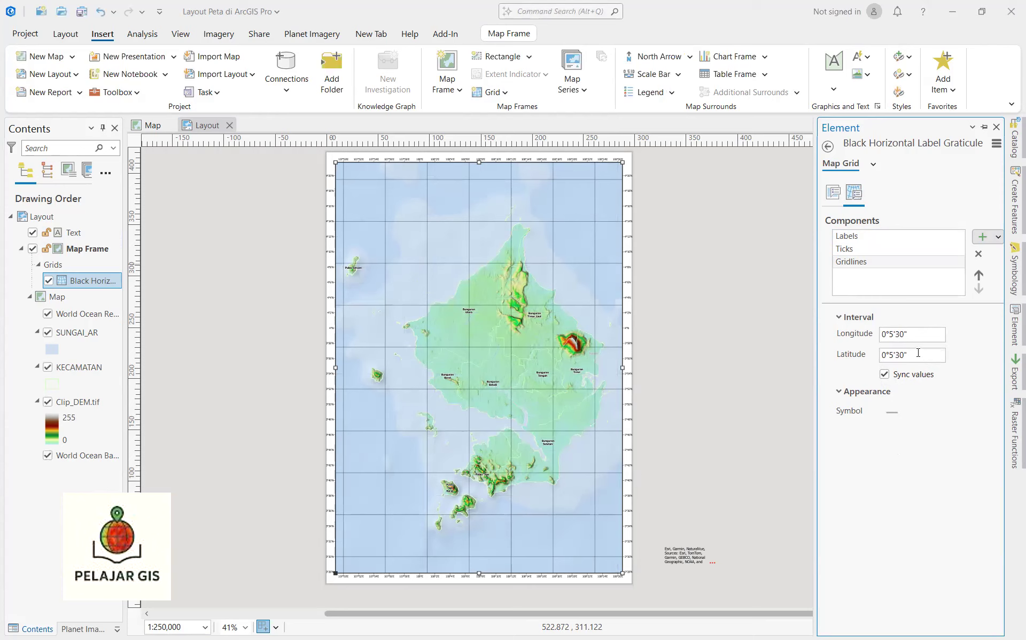
Step: Set the Labels component's longitude and latitude interval to 0°5'30"
click(849, 242)
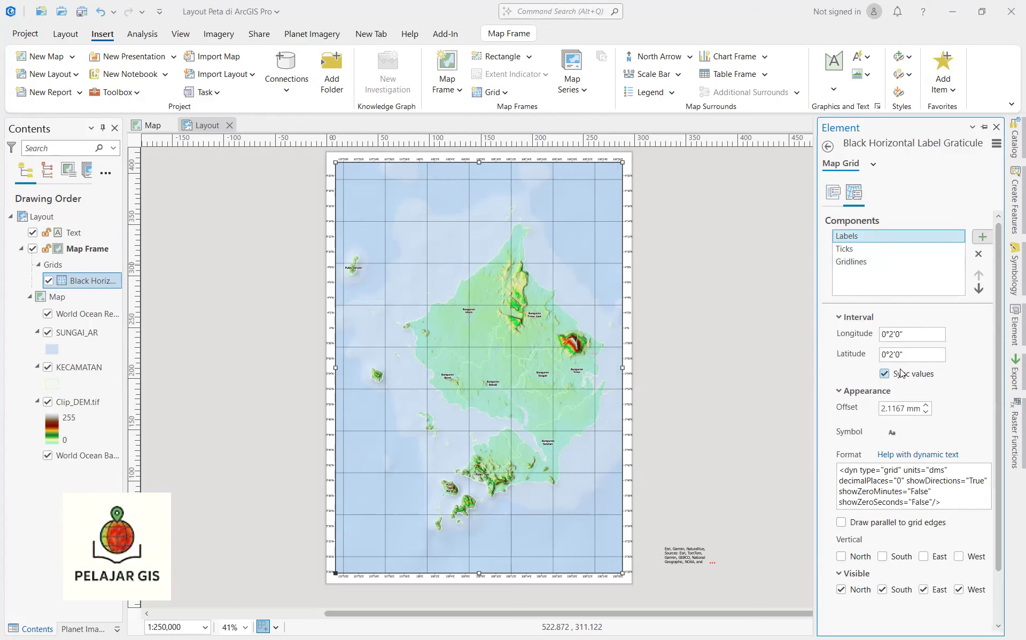
click(892, 338)
key(BackSpace)
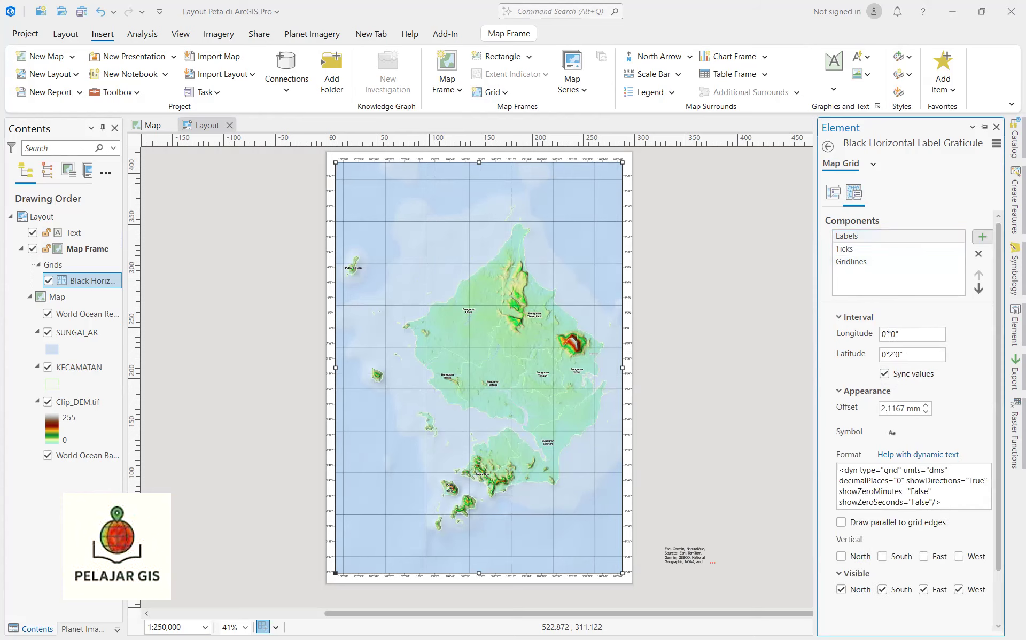
text(5'3)
click(905, 355)
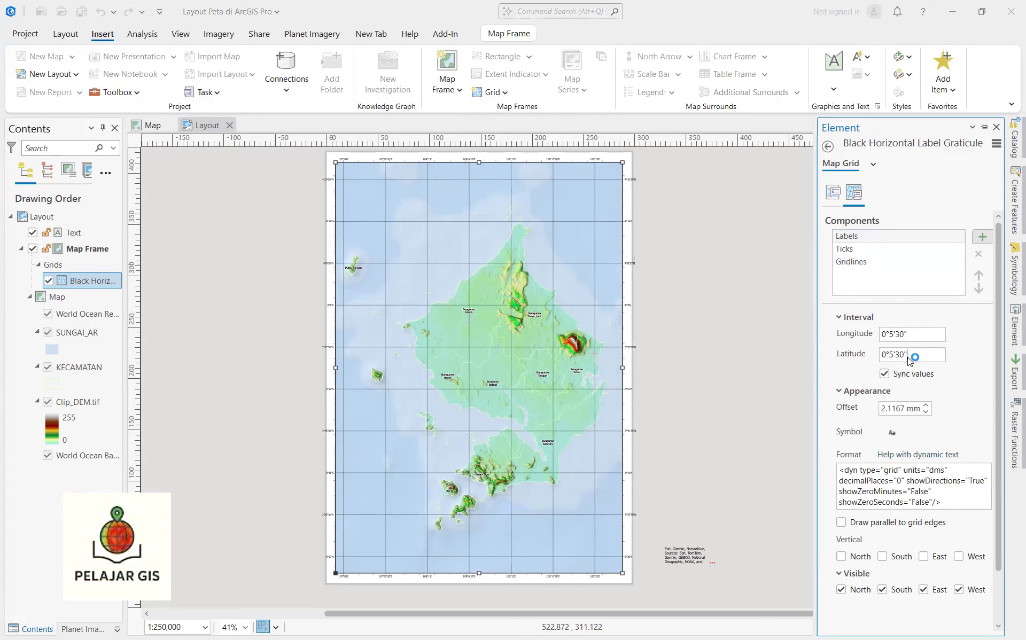
Step: Set the Ticks component's longitude and latitude interval to 0°5'30"
click(845, 250)
click(893, 335)
key(BackSpace)
text(5)
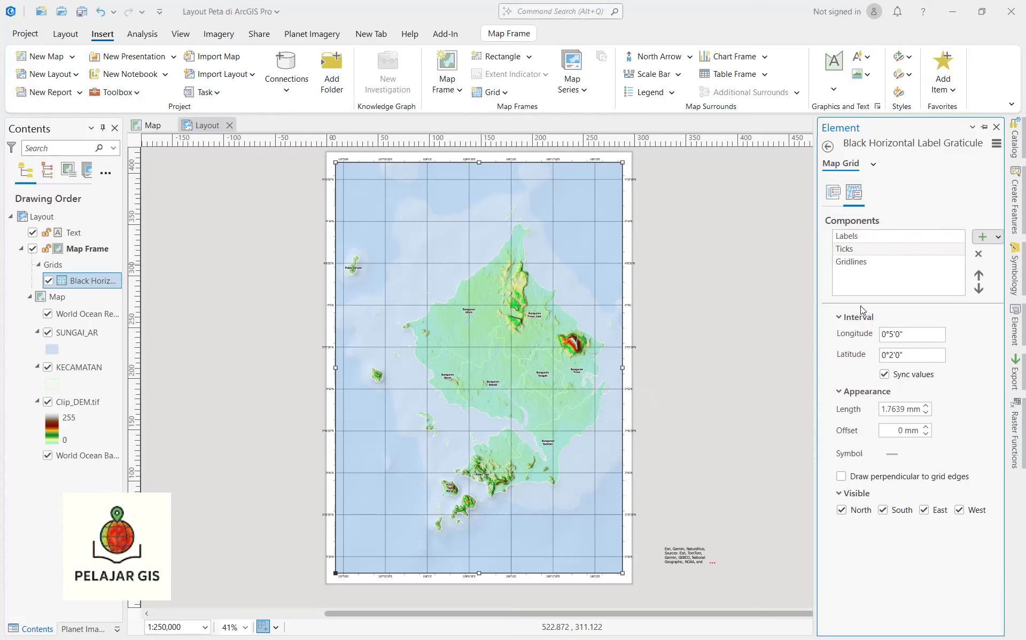
key(Tab)
scroll(634, 181, up, 5)
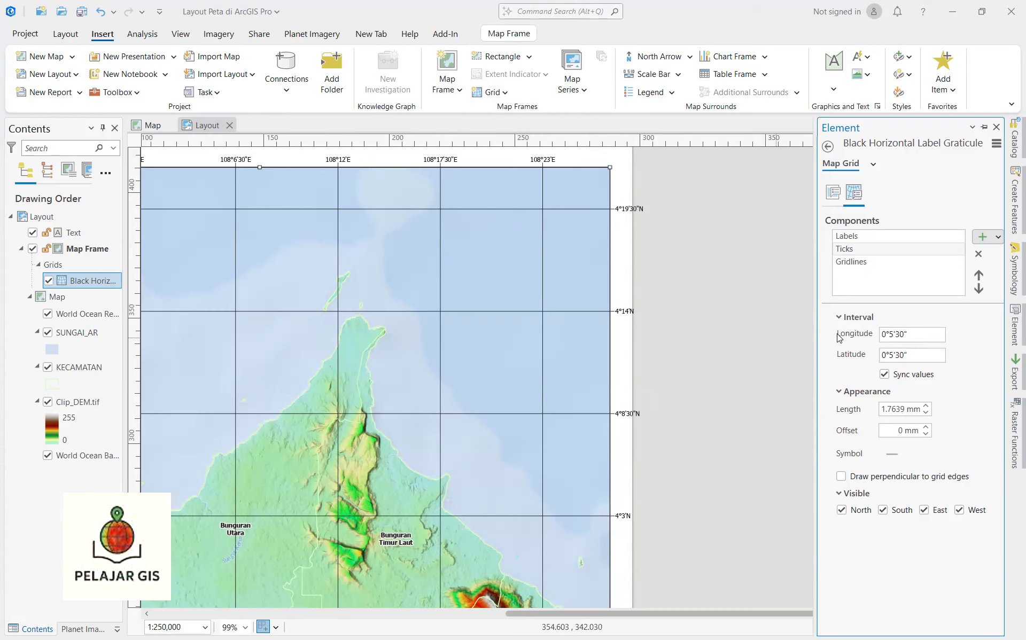
Step: Make the graticule's coordinate labels vertical on the East and West edges
click(859, 236)
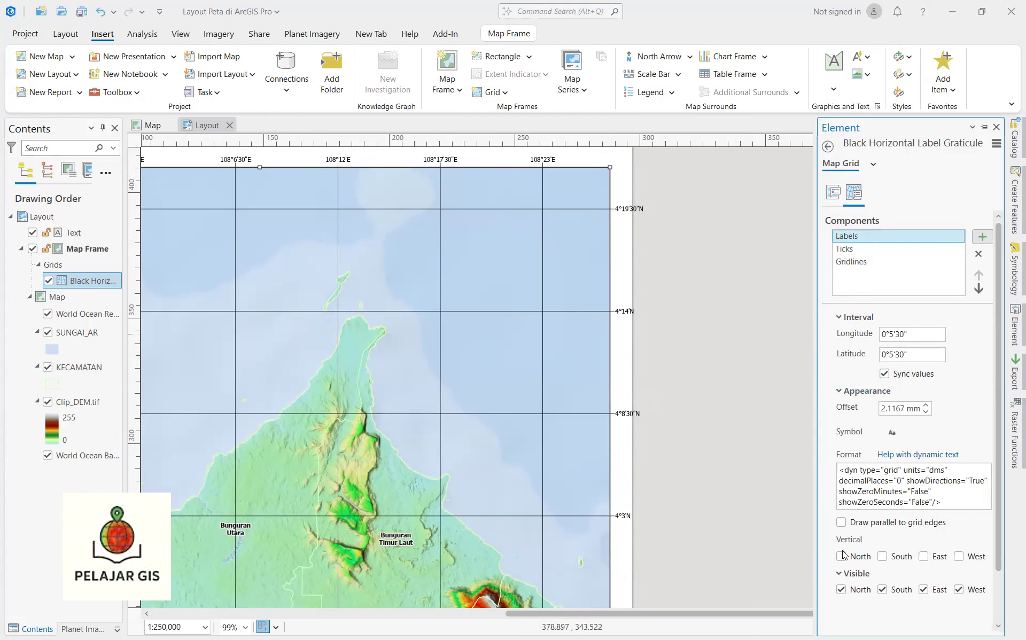
click(924, 557)
click(962, 556)
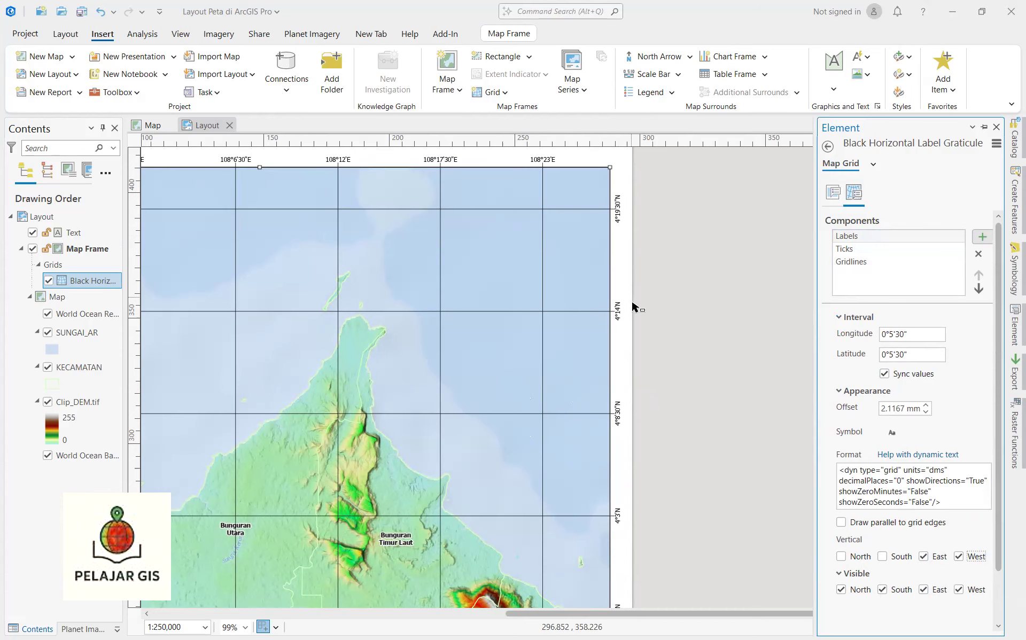
scroll(630, 316, up, 4)
scroll(616, 354, down, 2)
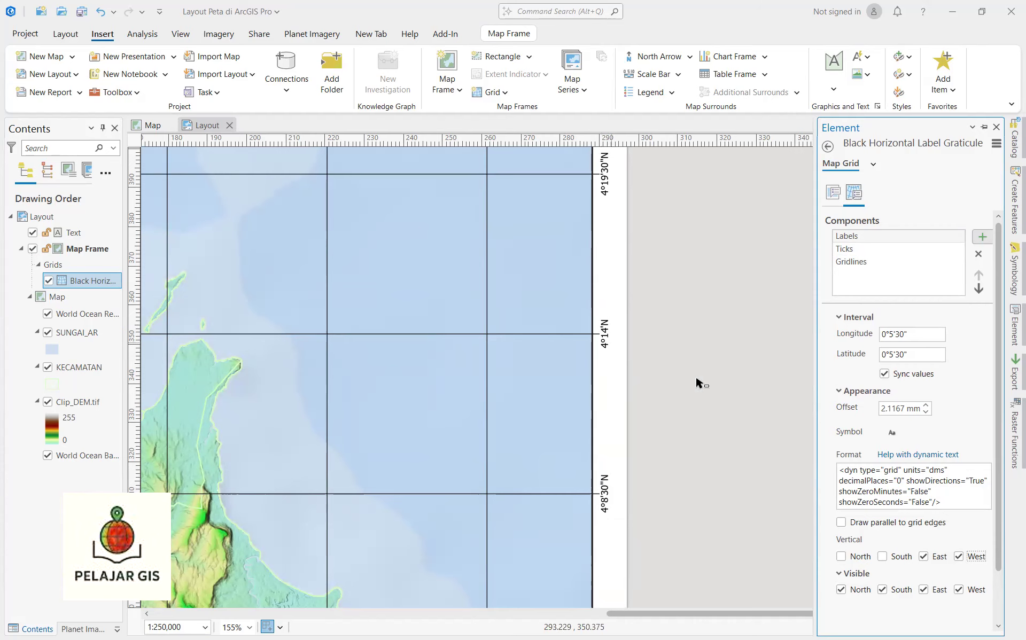
Step: Set showZeroMinutes and showZeroSeconds to True in the graticule labels' format expression
double_click(915, 492)
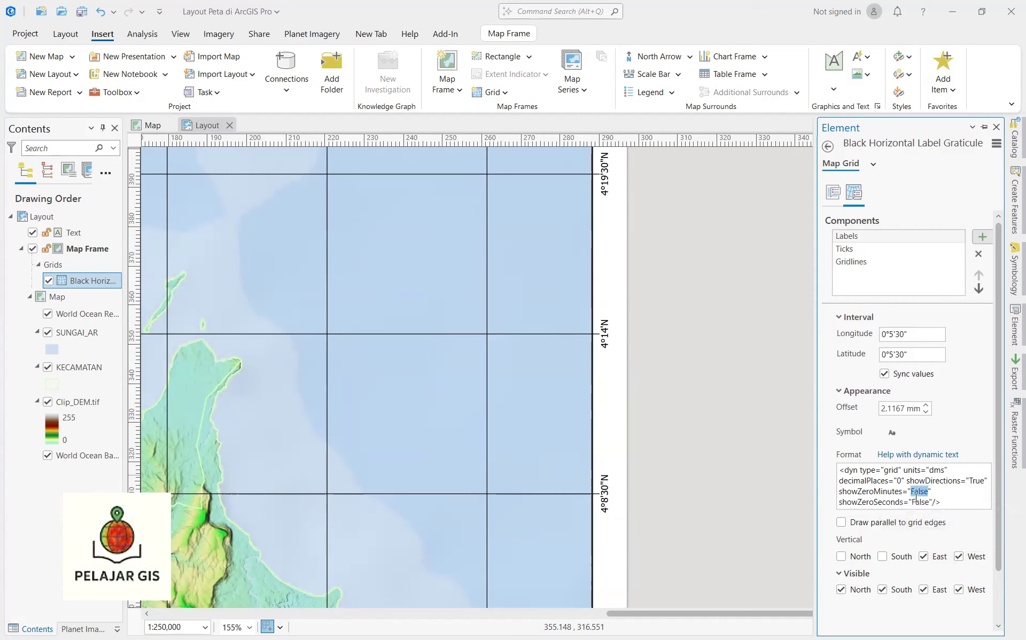
text(T)
key(BackSpace)
key(BackSpace)
key(BackSpace)
key(BackSpace)
key(BackSpace)
text(Tru)
click(691, 428)
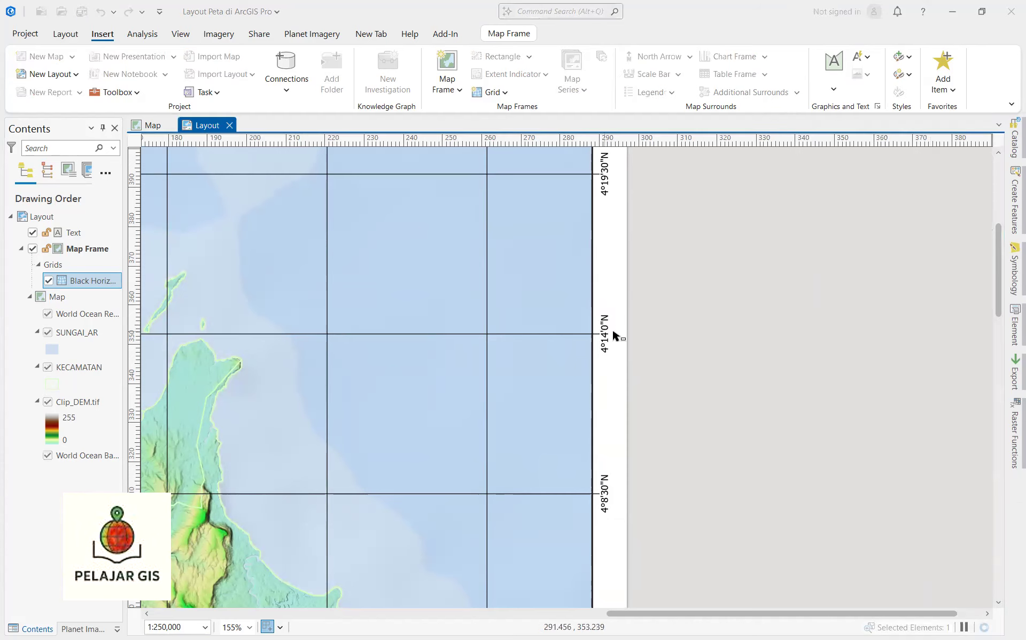
scroll(609, 331, up, 4)
scroll(606, 334, down, 4)
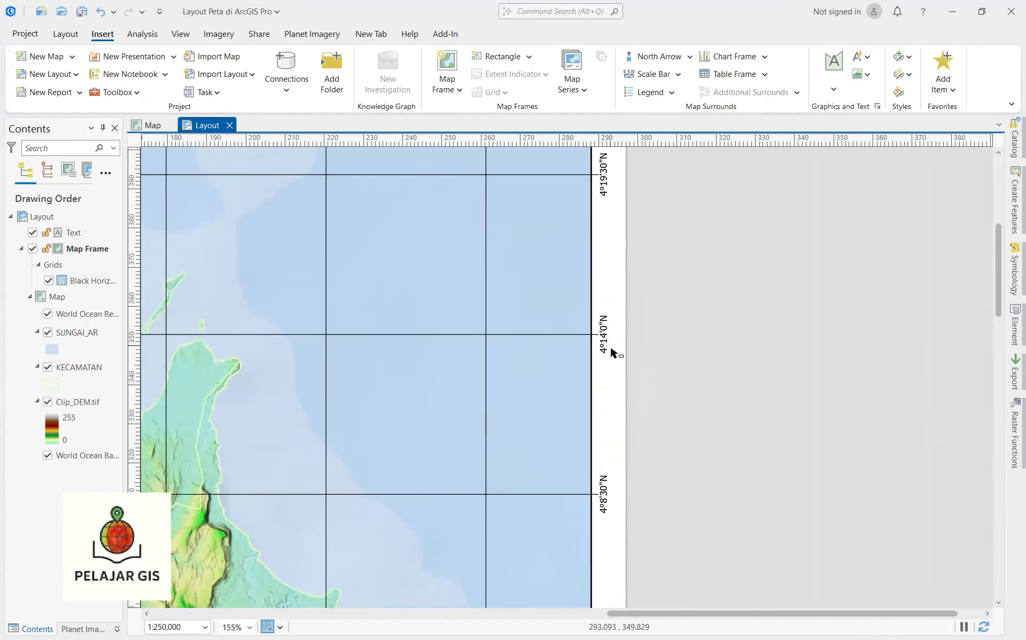
Step: Save the project with the configured graticule on the layout
scroll(610, 352, down, 6)
drag(674, 405, 705, 321)
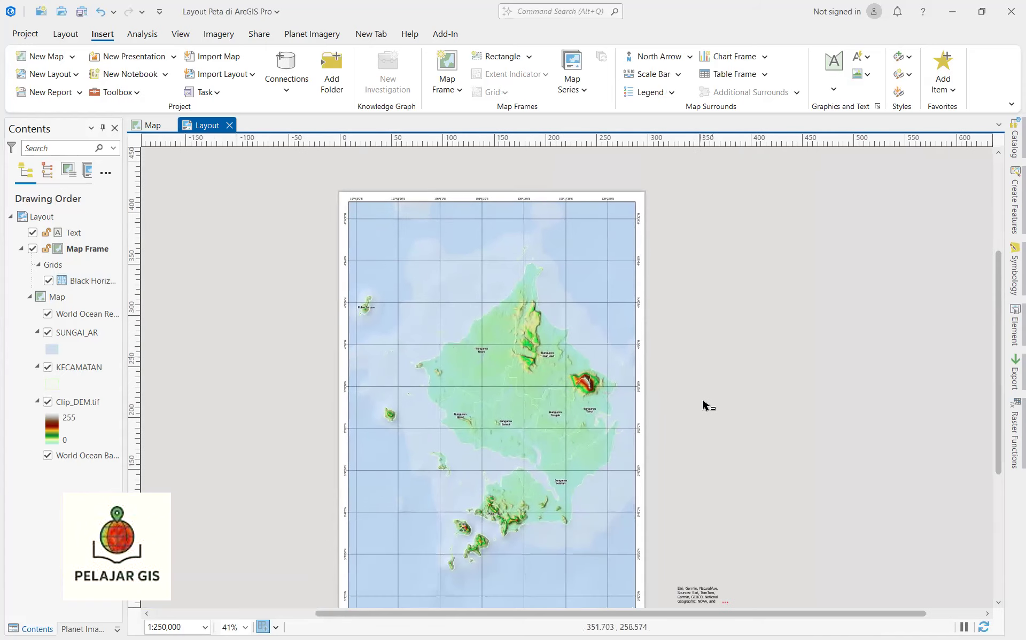
drag(702, 398, 725, 305)
drag(596, 325, 563, 391)
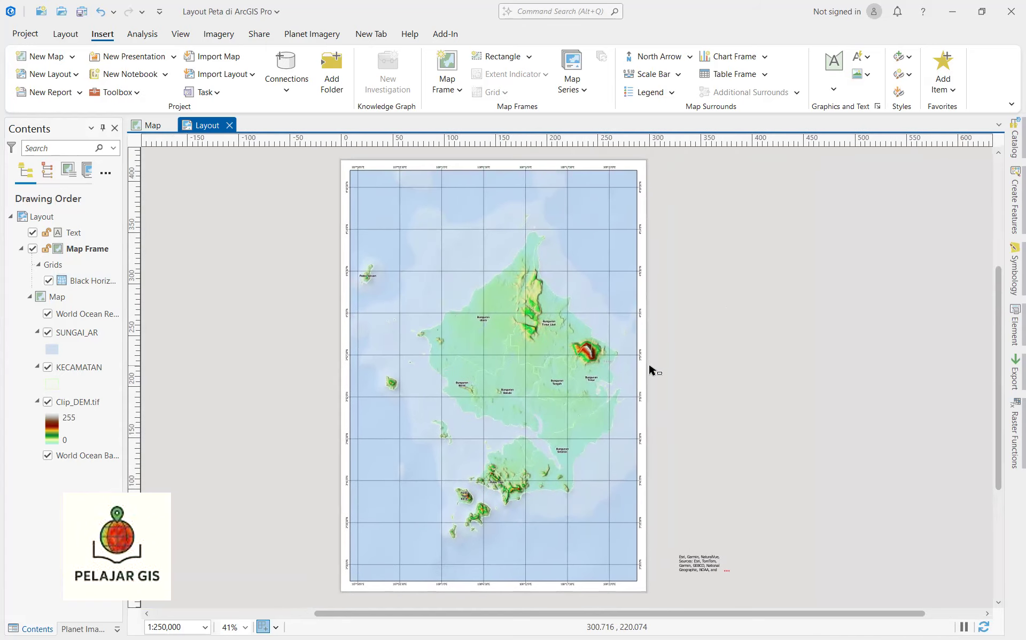
key(ctrl+s)
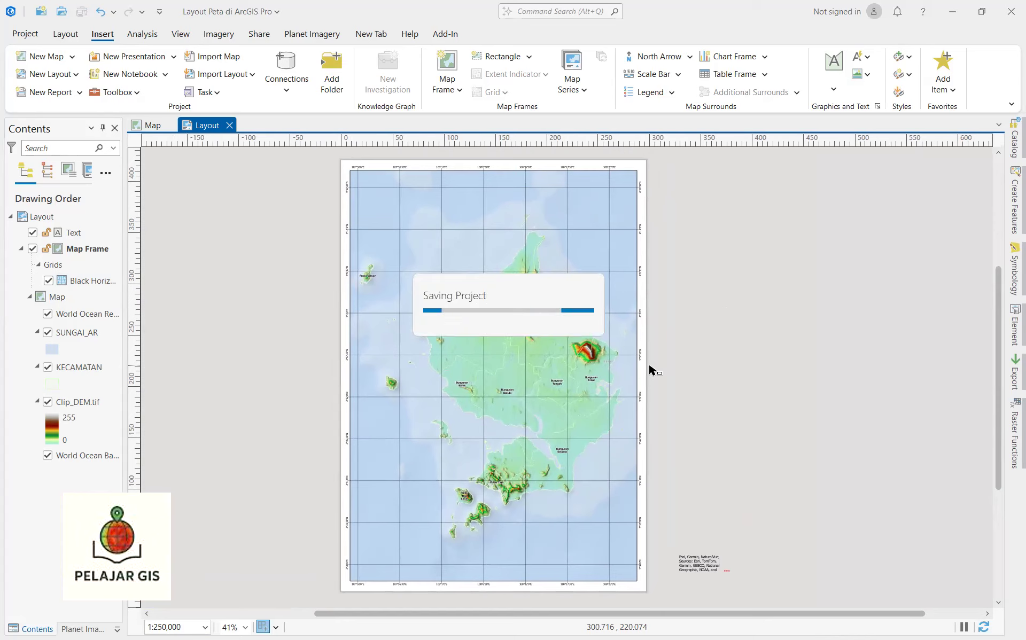
Step: Insert a compass-rose north arrow with N, E, S and W letters, about 26 mm wide, in the map frame's northeast corner
mouse_move(682, 391)
mouse_down()
mouse_move(667, 346)
mouse_move(688, 352)
mouse_move(684, 380)
mouse_up()
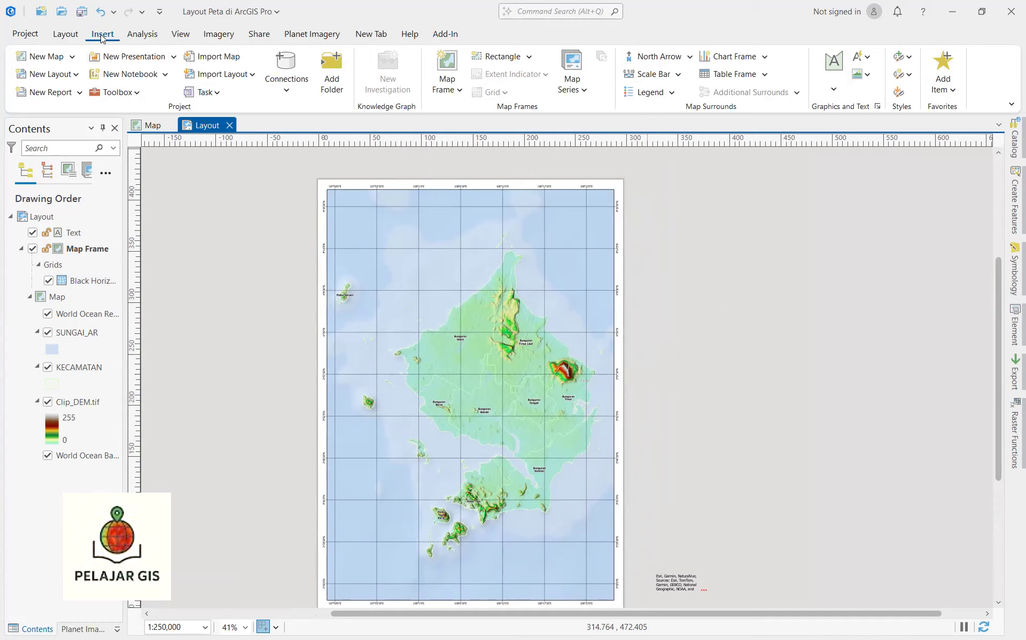
click(689, 57)
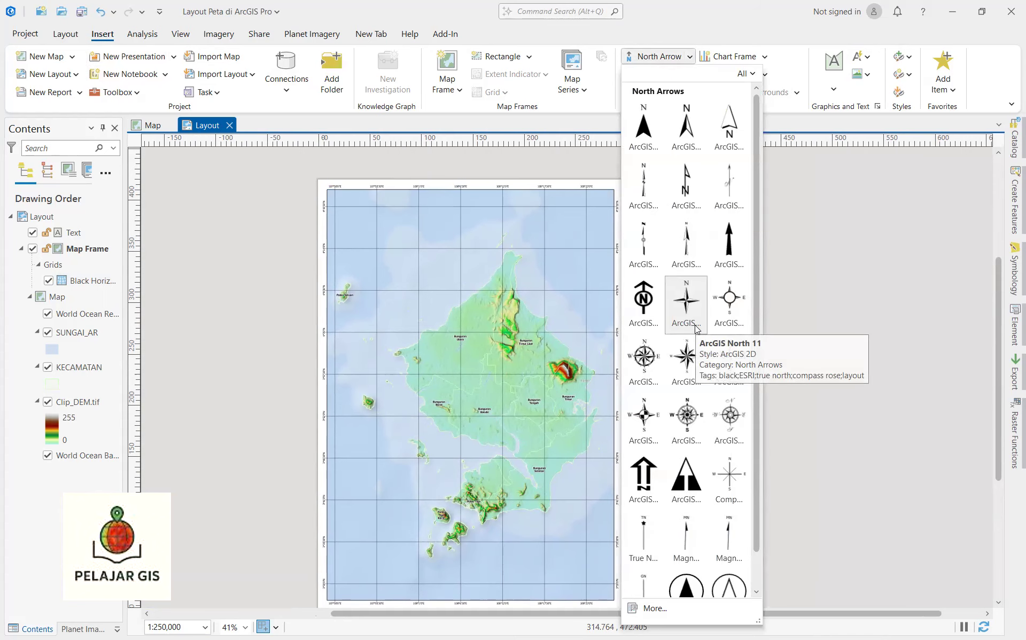
click(691, 416)
scroll(613, 188, up, 4)
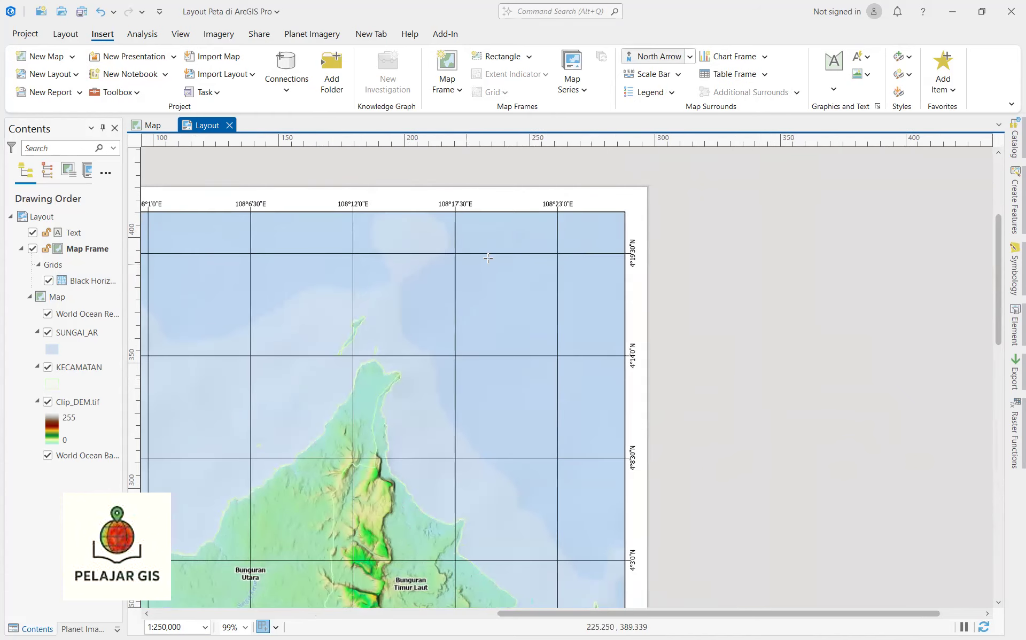
drag(534, 237, 590, 298)
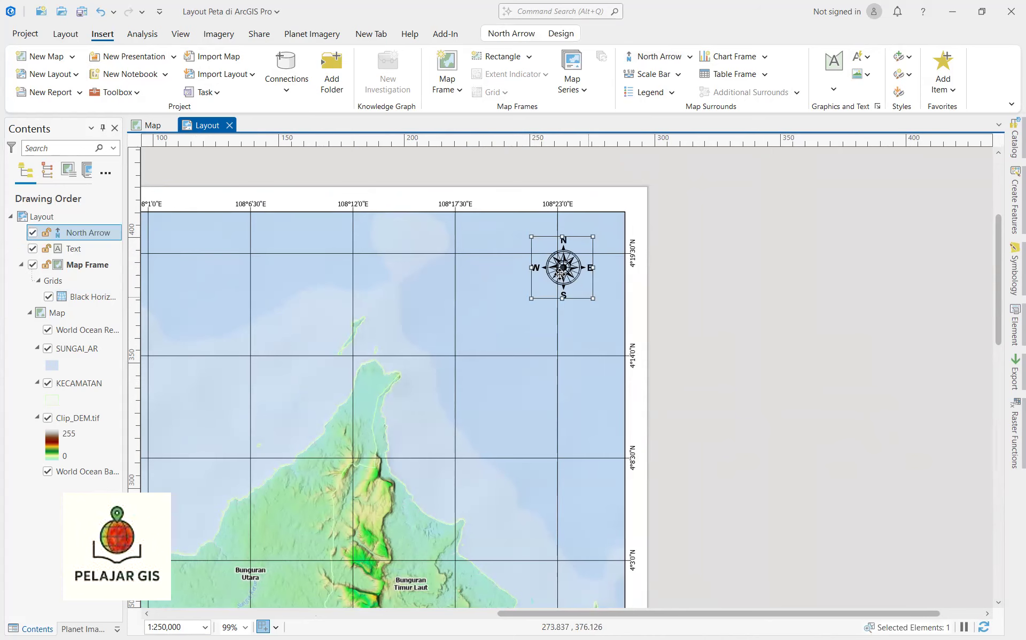
drag(532, 242, 528, 238)
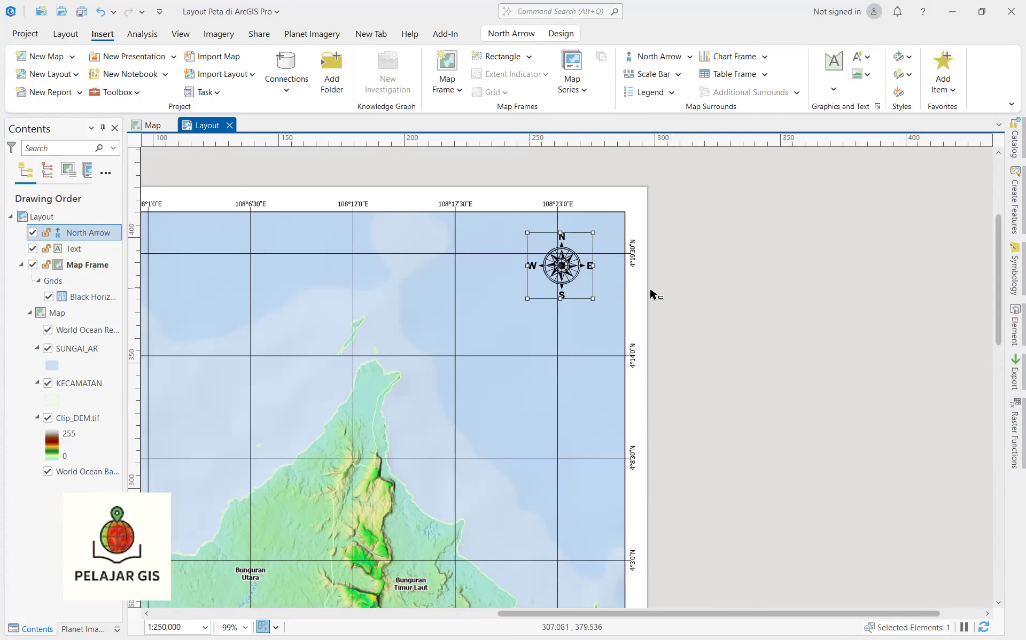
drag(584, 317, 611, 297)
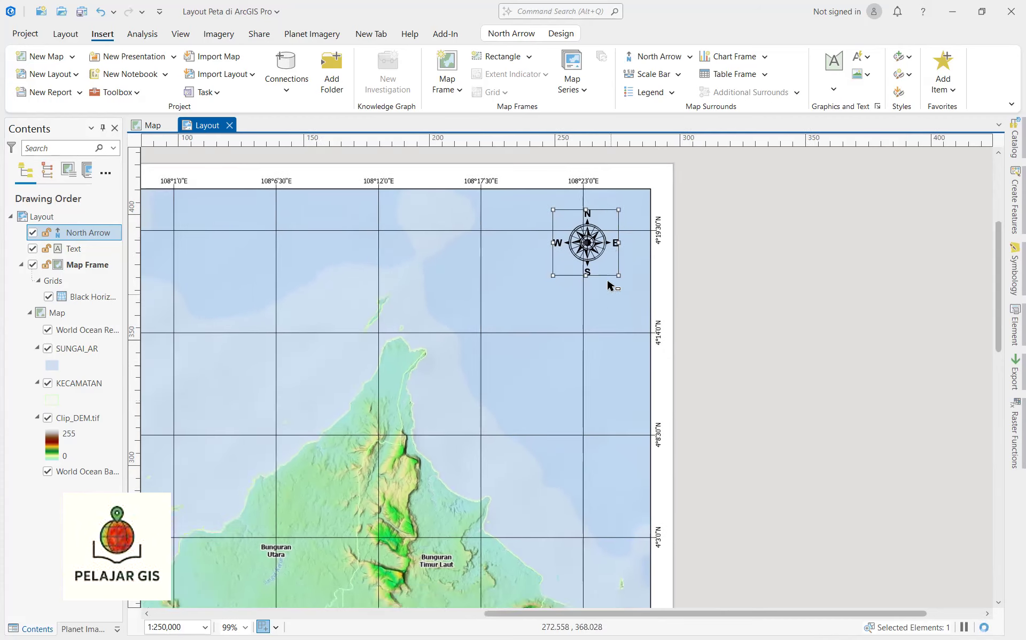
Step: Insert a Scale Line 1 scale bar directly below the north arrow
click(677, 75)
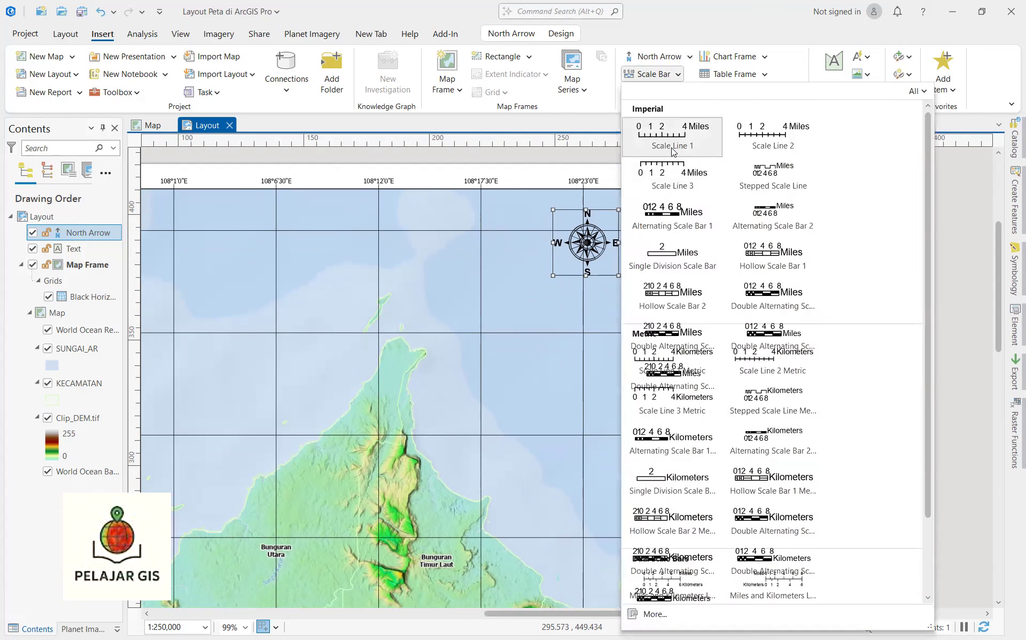
click(673, 145)
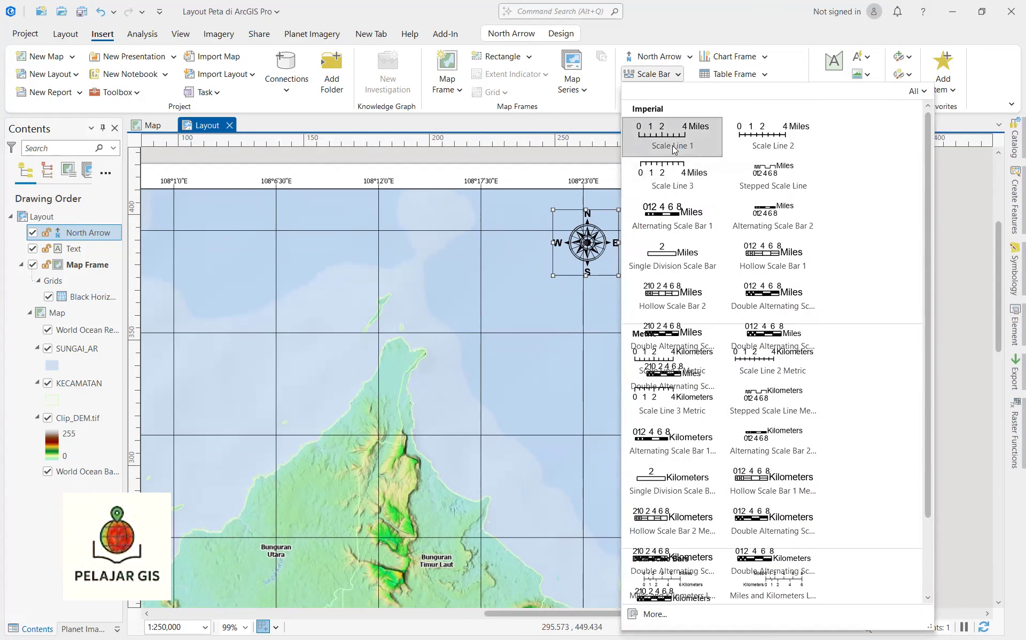
drag(513, 287, 644, 311)
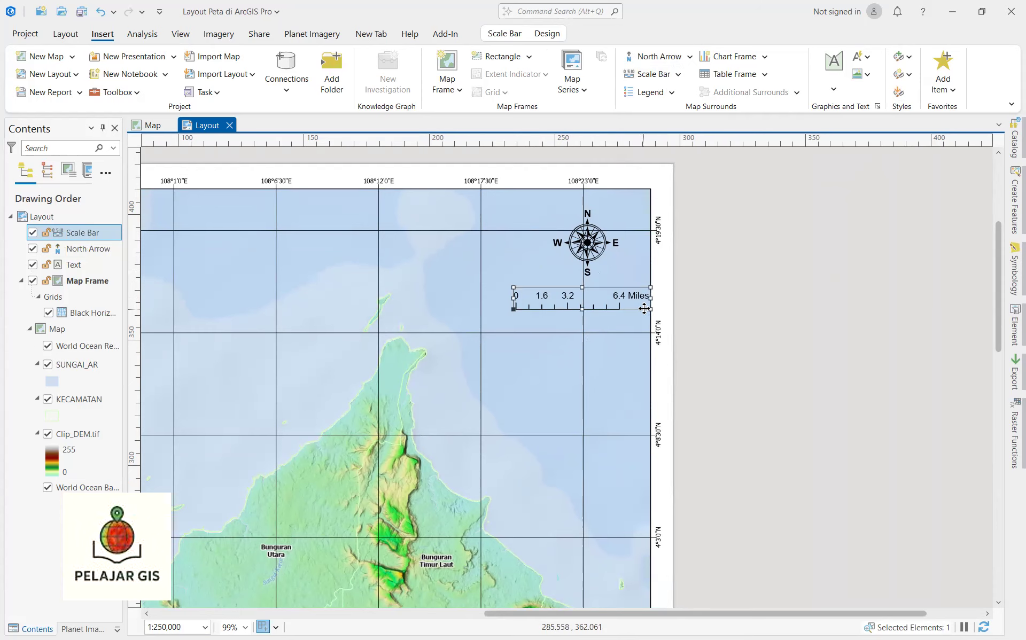
Step: Set the scale bar's map units to Kilometers and its label text to KM
right_click(558, 310)
key(Escape)
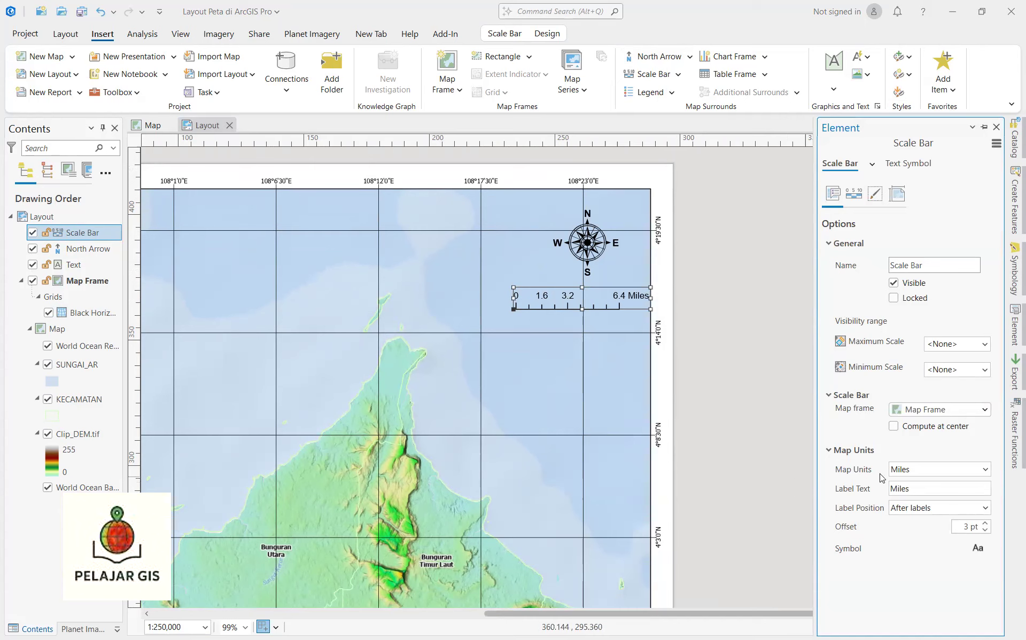
click(983, 469)
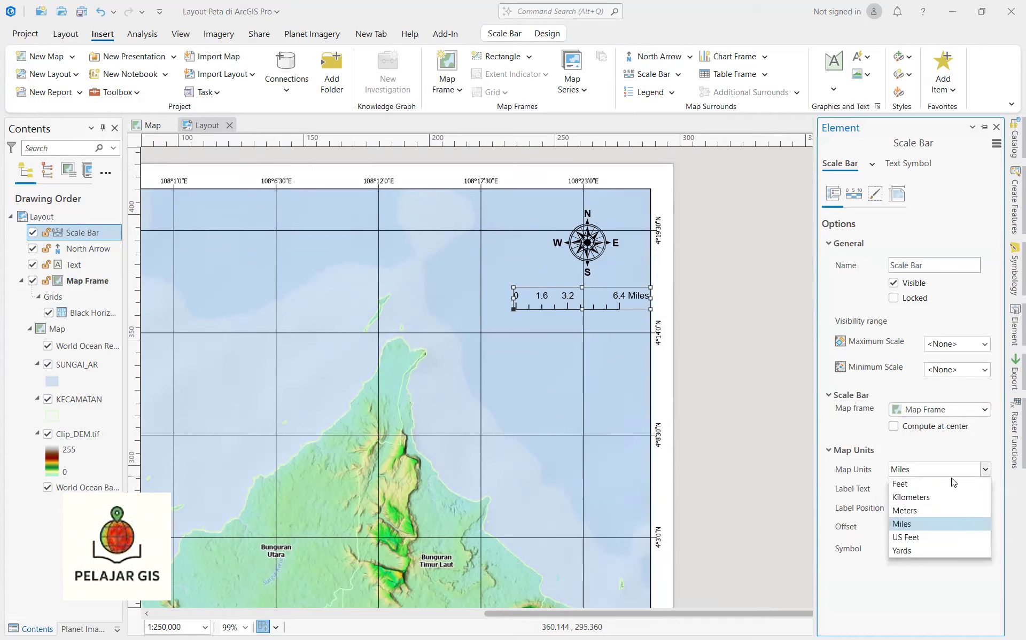
click(915, 498)
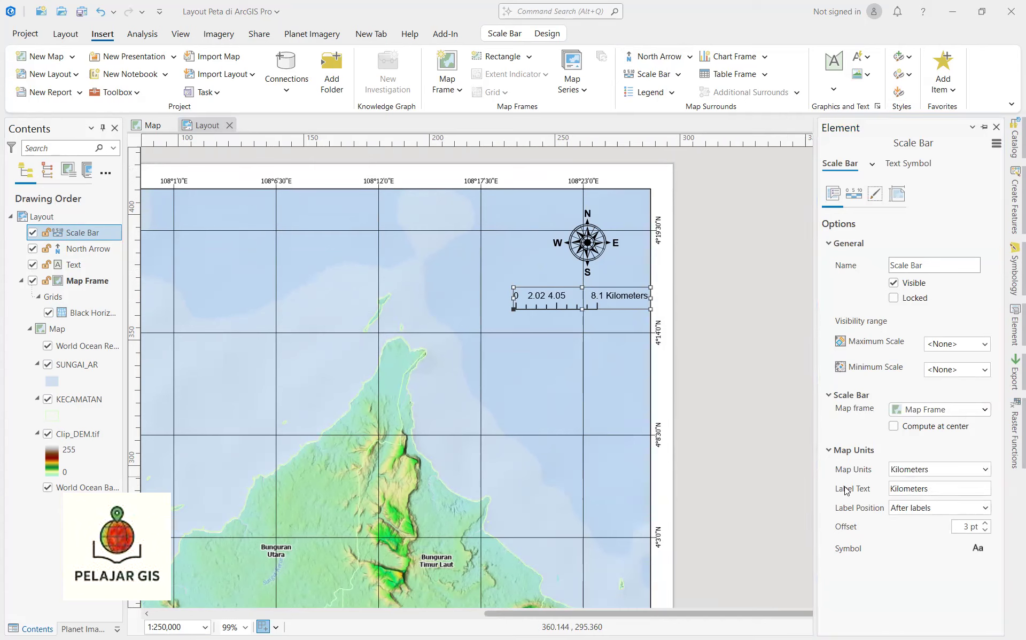
double_click(933, 487)
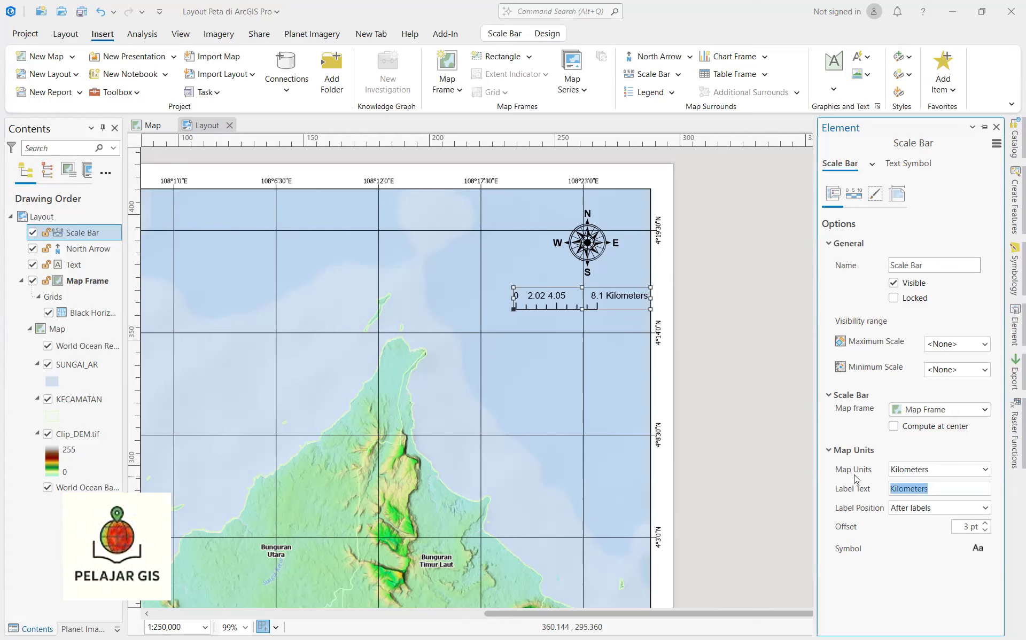
text(KM)
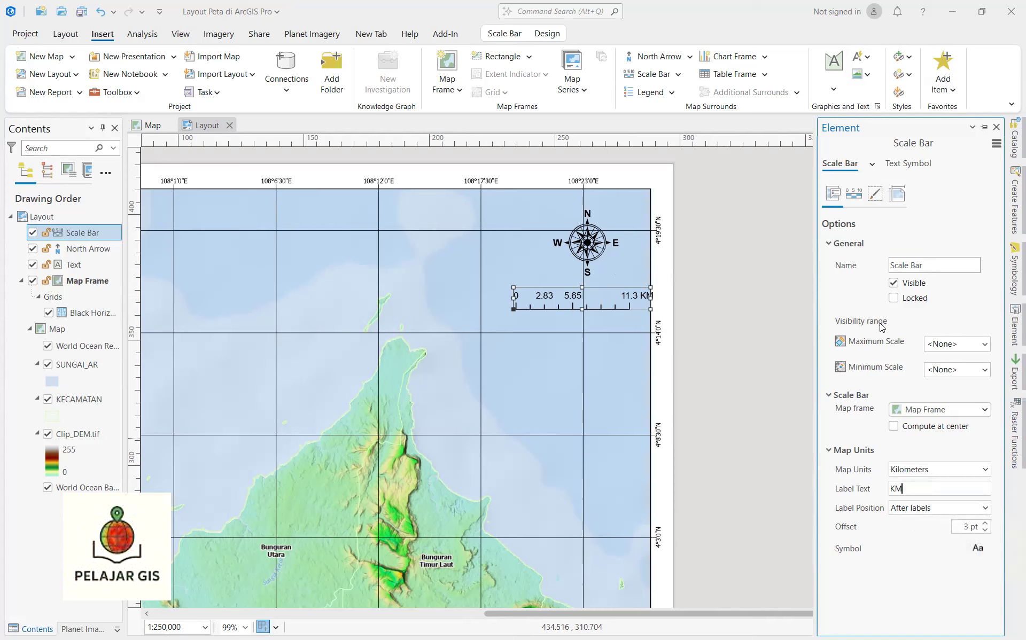
Step: Set the scale bar's fitting strategy to Adjust width and its division value to 6
click(855, 195)
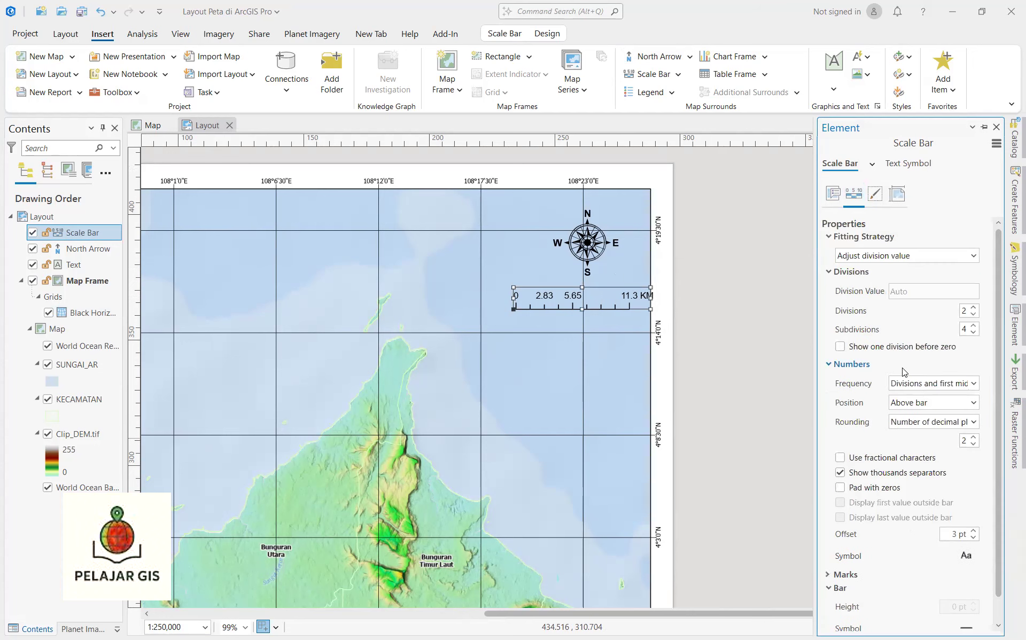
click(973, 256)
click(849, 310)
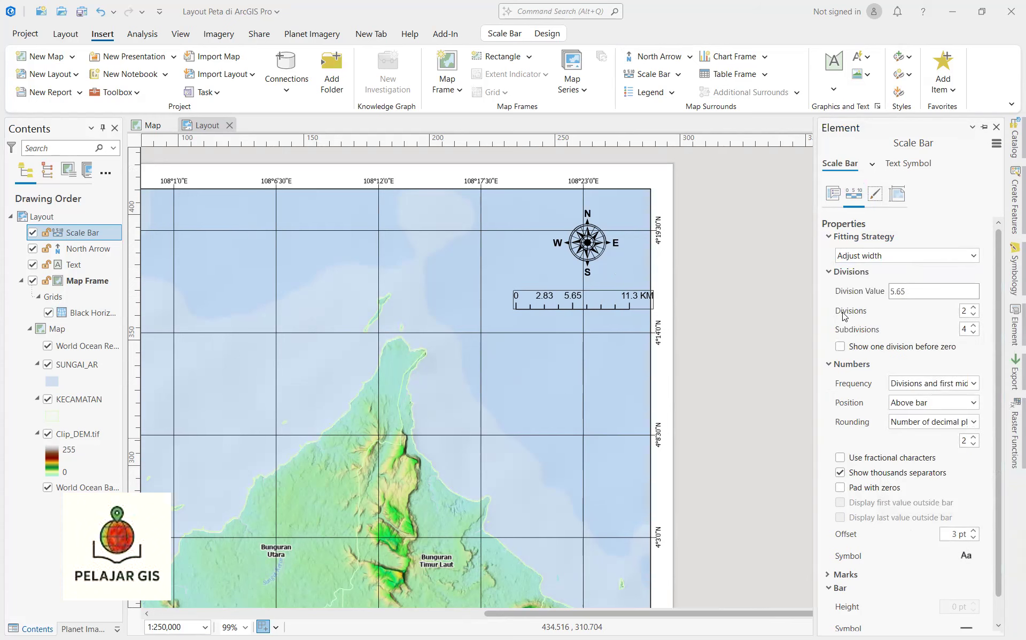
click(927, 295)
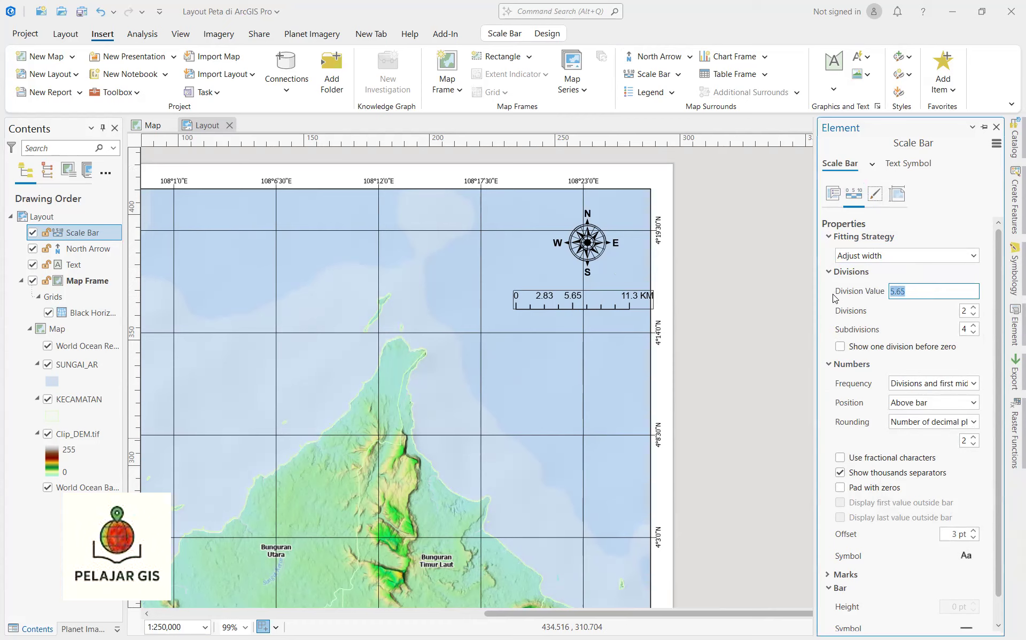
text(5)
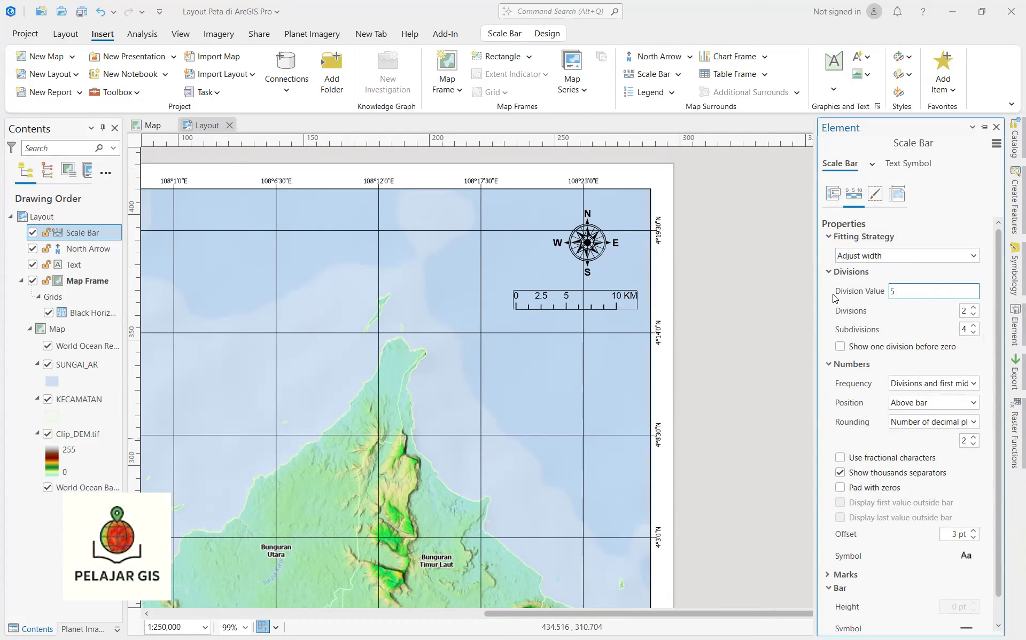
key(BackSpace)
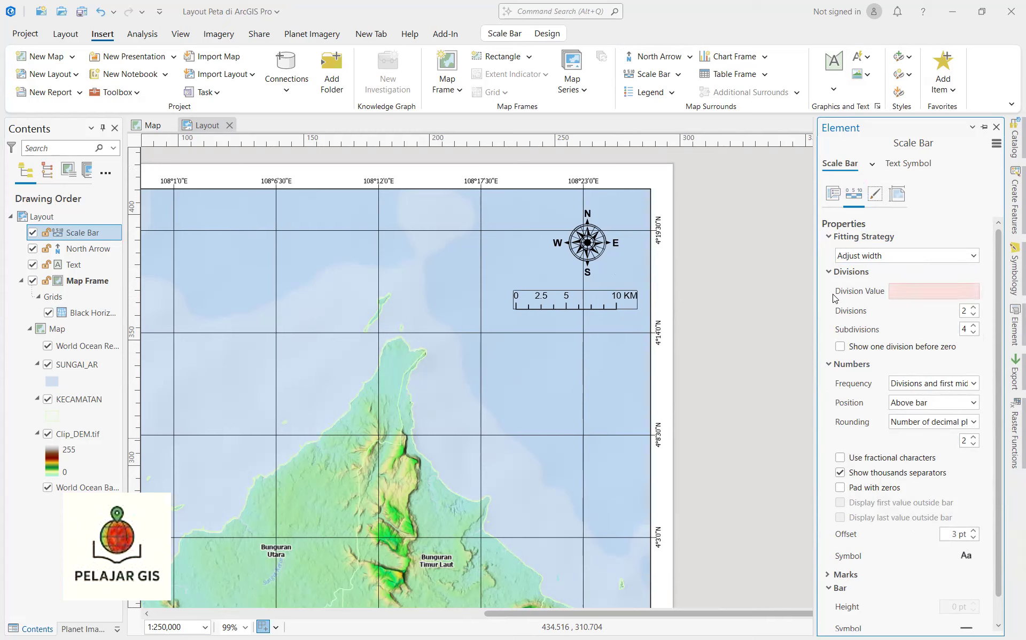
text(6)
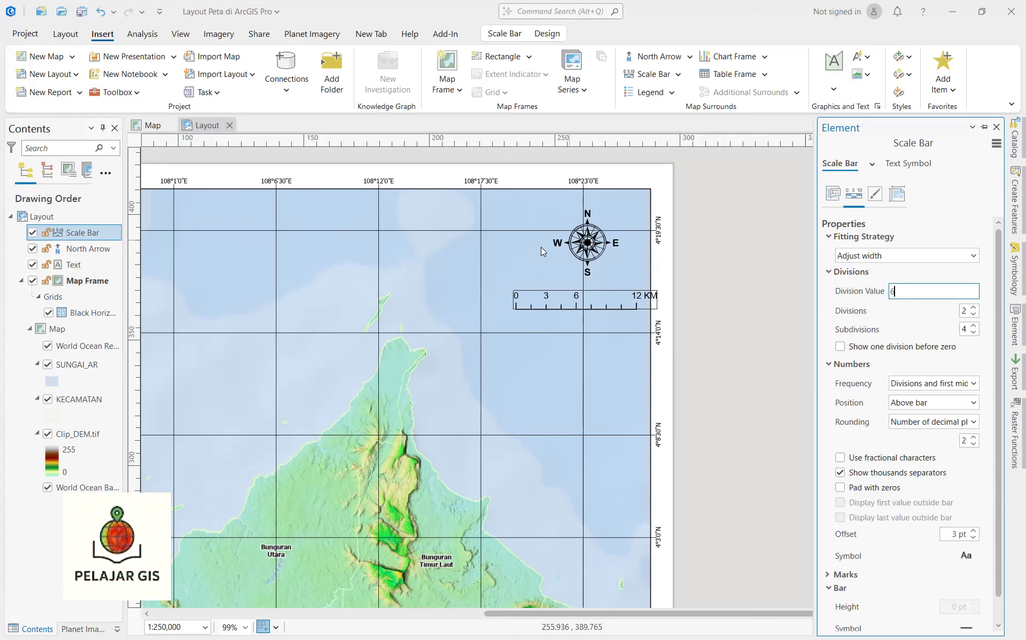
Step: Try recoloring the scale bar's numbers with a color sampled from the map, and undo the change
scroll(902, 545, down, 1)
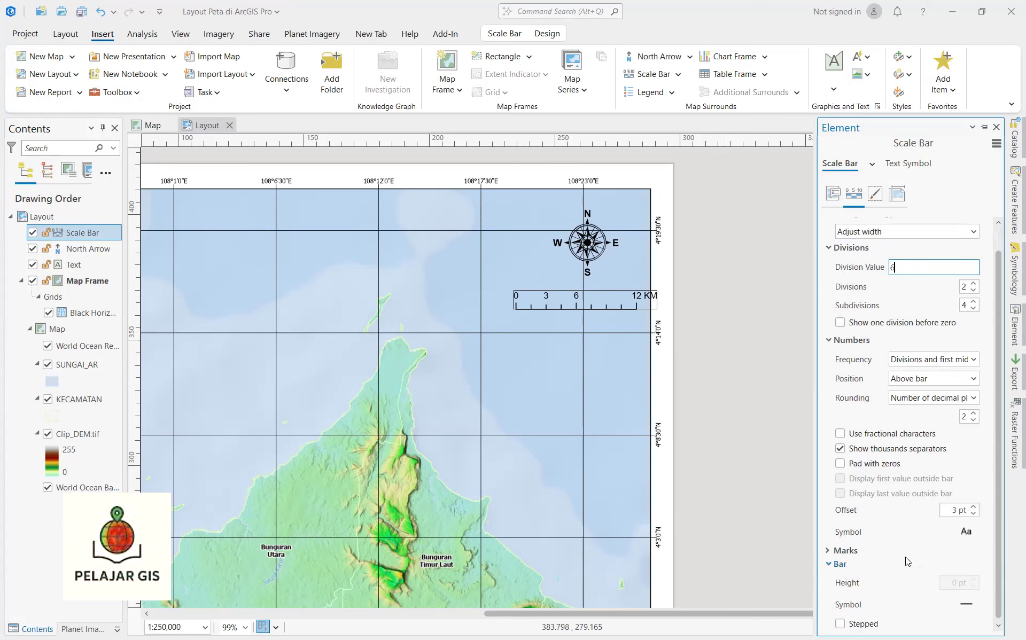
click(972, 538)
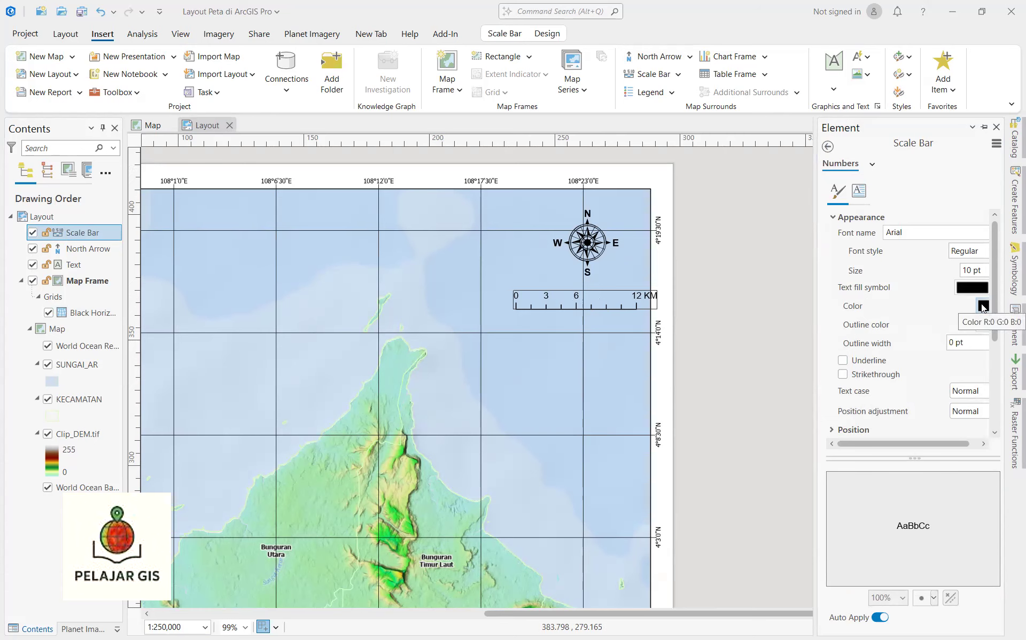
click(982, 307)
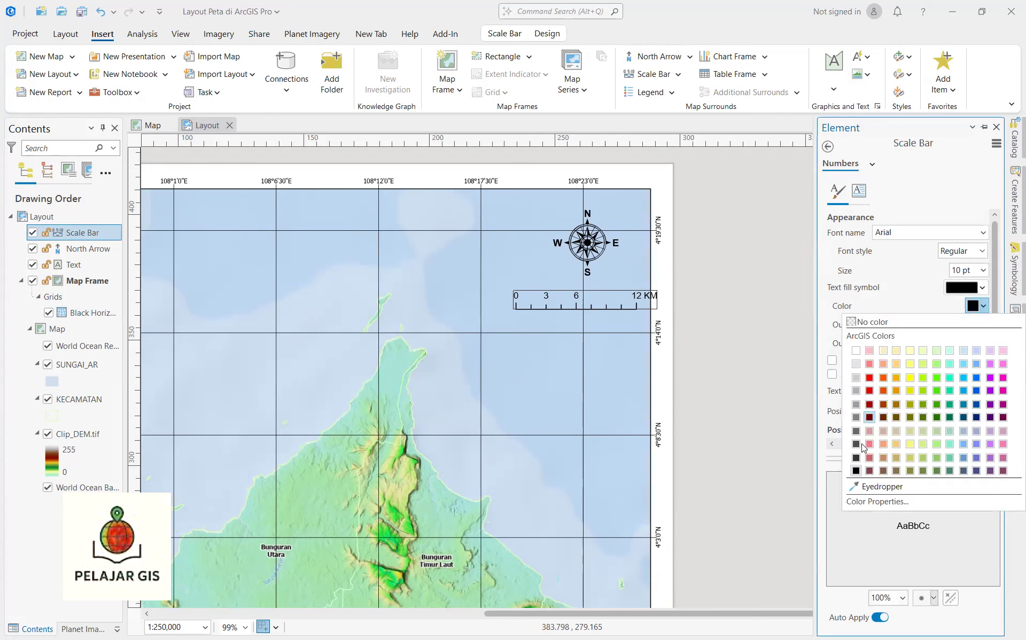
click(866, 486)
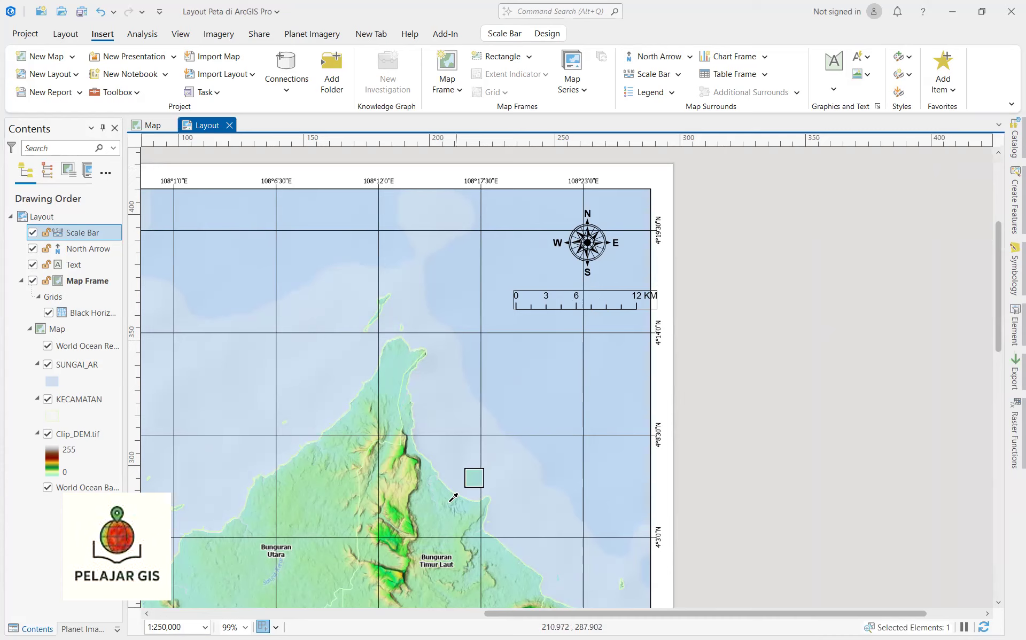
click(438, 511)
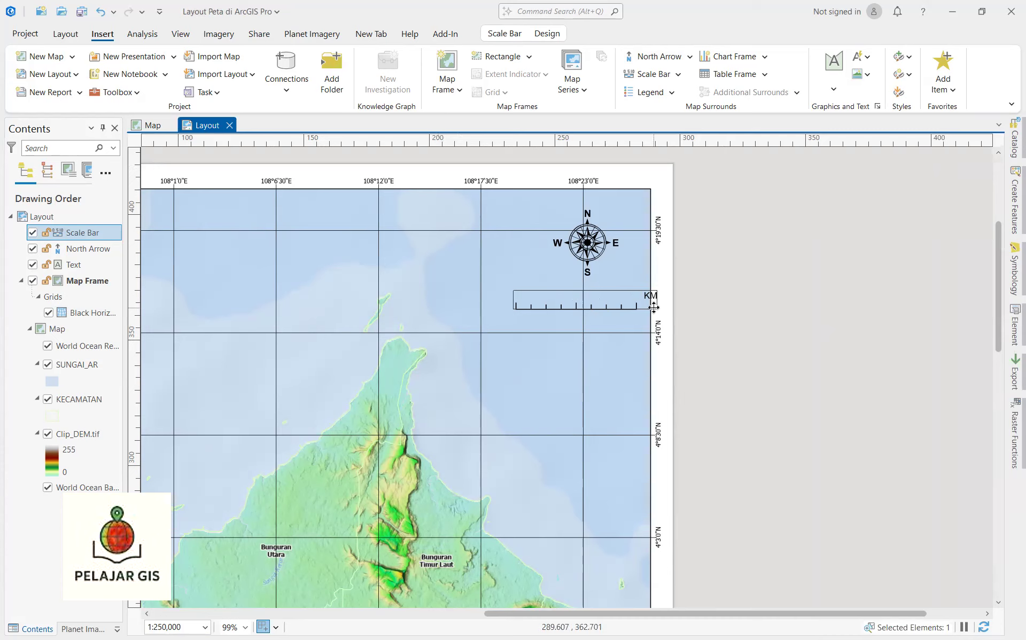
key(ctrl+z)
Step: Move the scale bar and north arrow slightly west so both fit inside the map frame with the arrow centered above the bar
click(765, 306)
scroll(764, 307, down, 3)
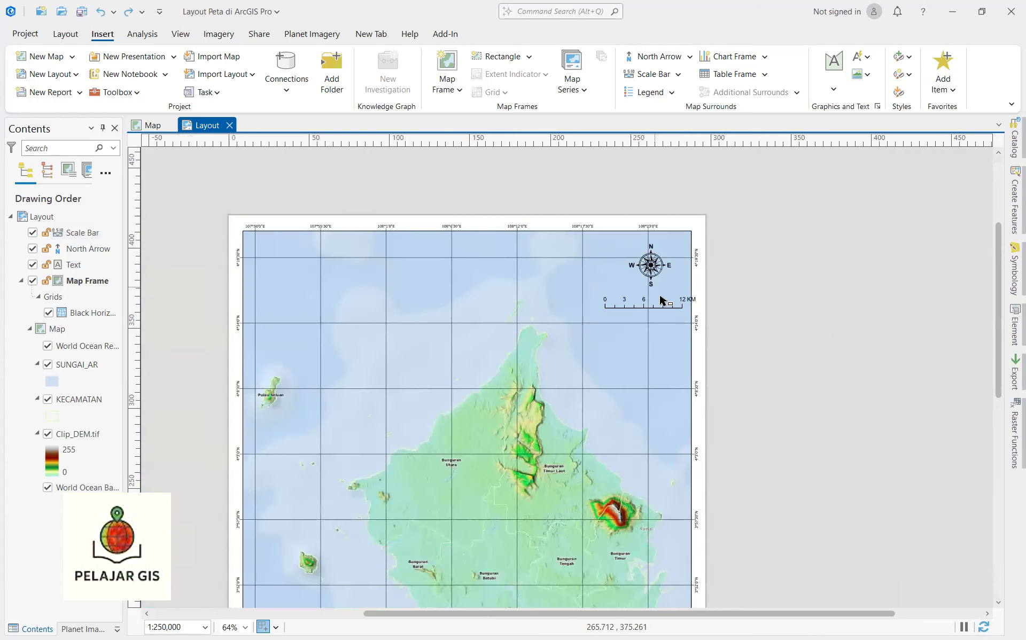
scroll(661, 272, up, 5)
drag(641, 260, 620, 263)
click(820, 345)
click(634, 362)
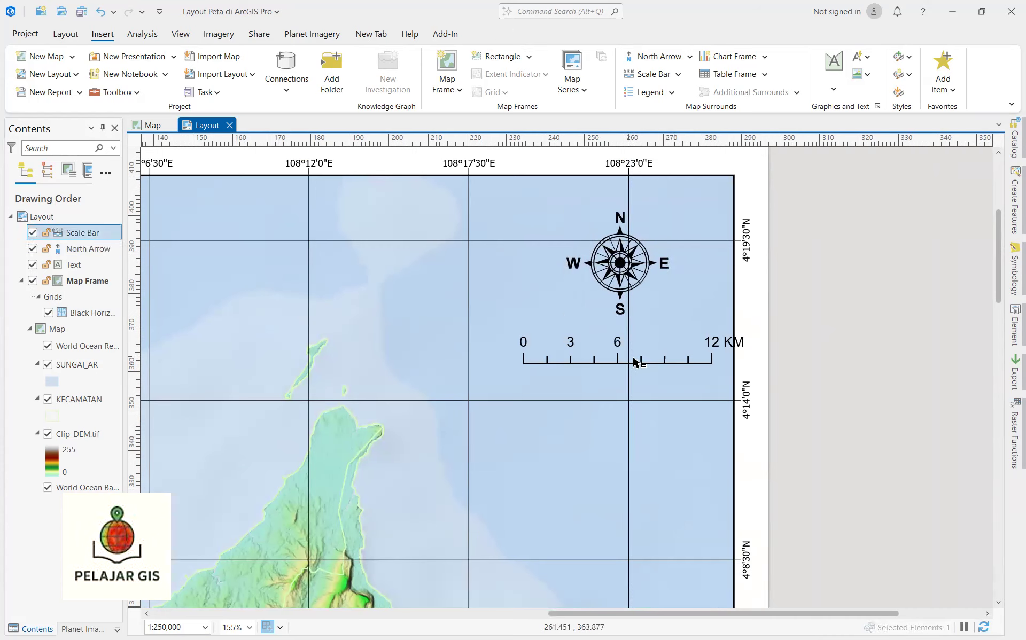
drag(635, 361, 612, 365)
click(638, 260)
drag(639, 260, 609, 267)
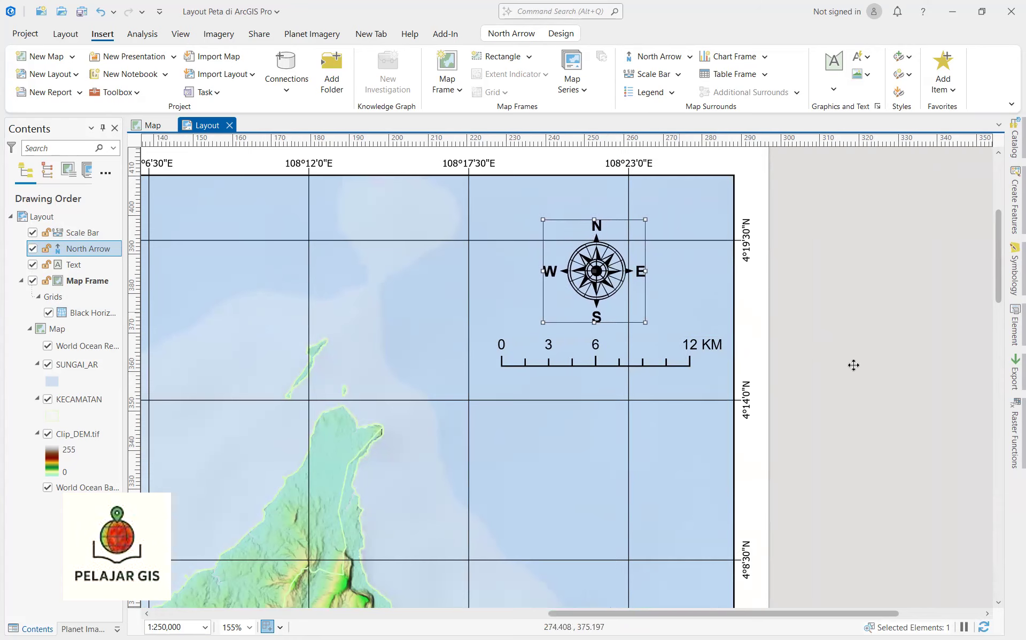
click(844, 372)
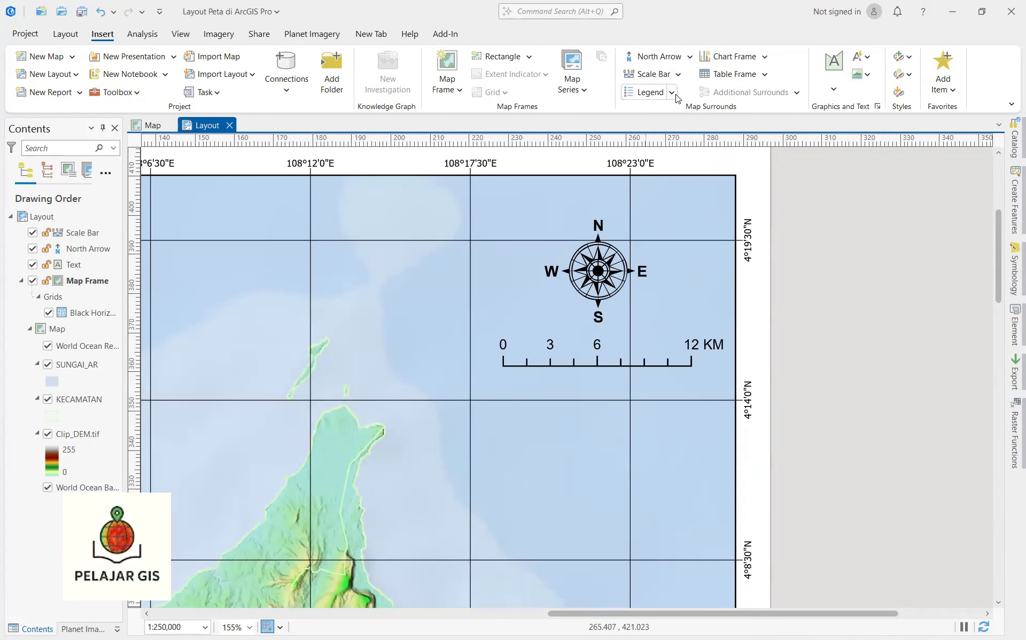
Step: Insert the map frame's dynamic Scale text below the scale bar and widen its box to about 29 mm
click(863, 65)
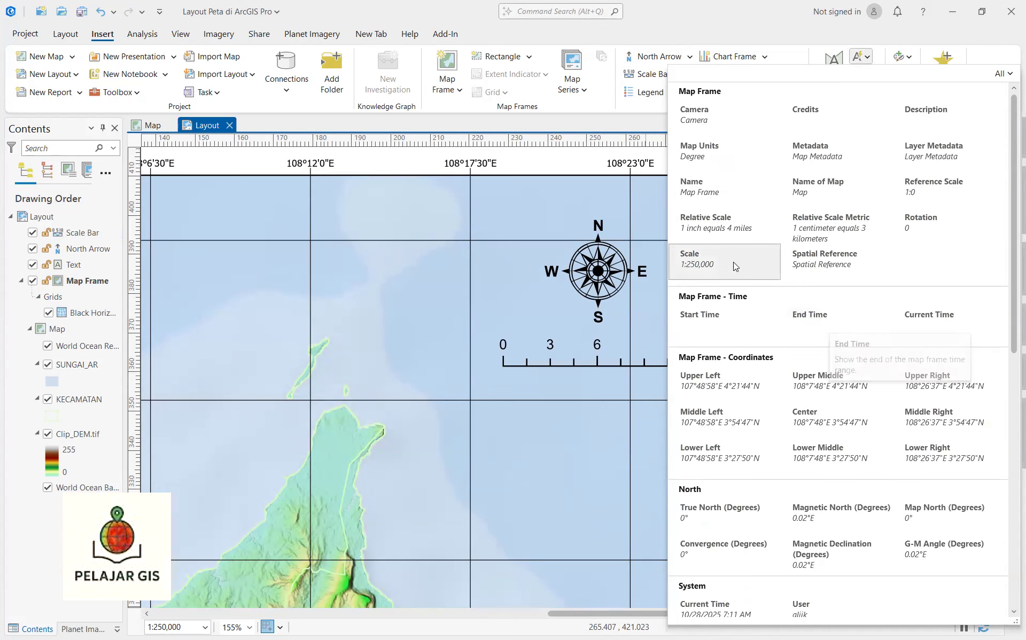
click(723, 262)
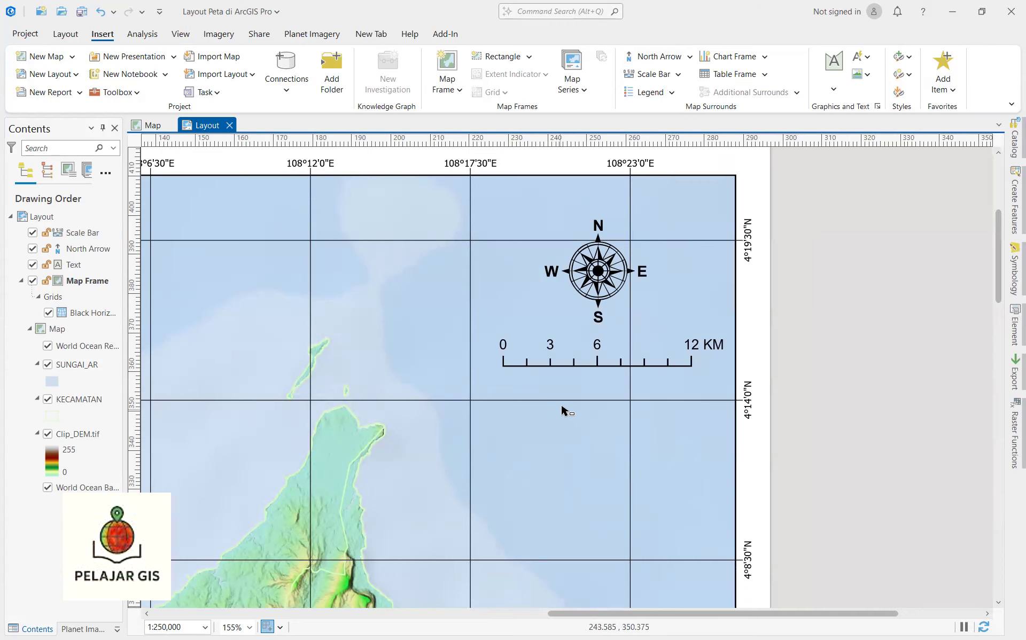
drag(554, 375, 649, 391)
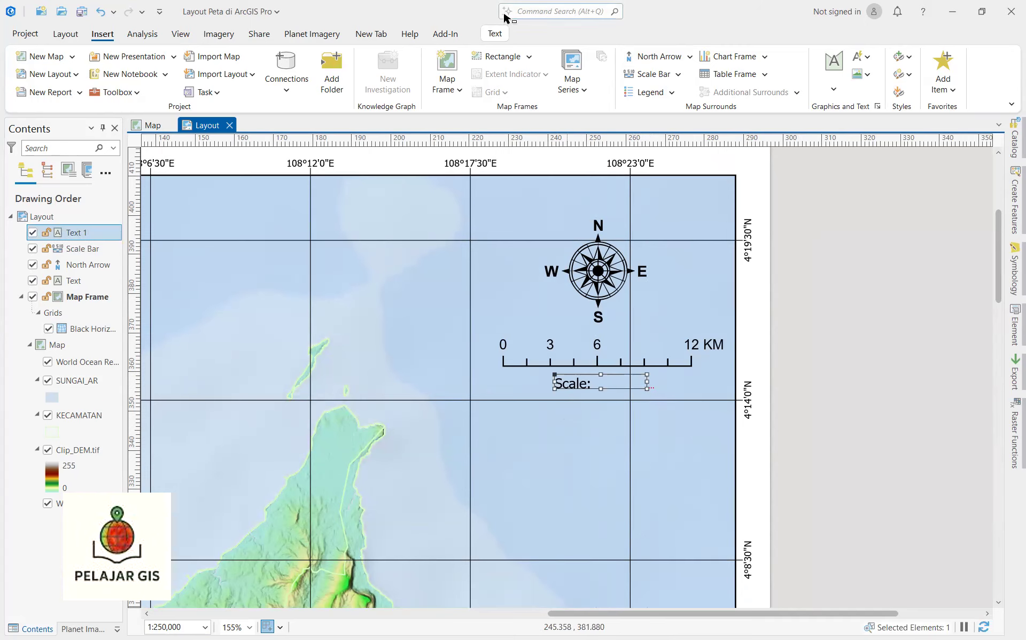
click(493, 36)
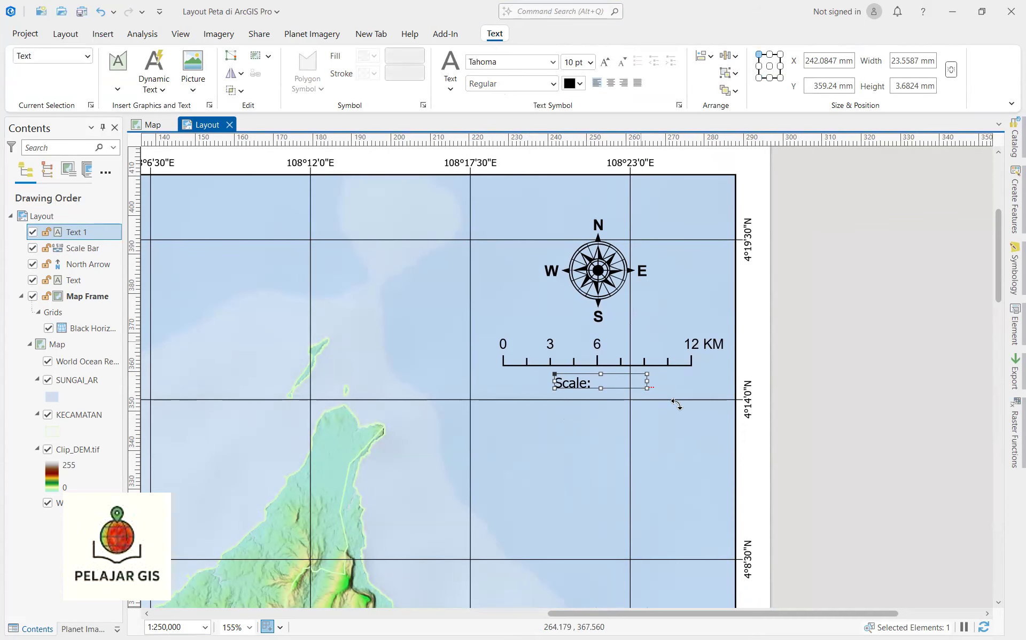
drag(647, 381, 668, 381)
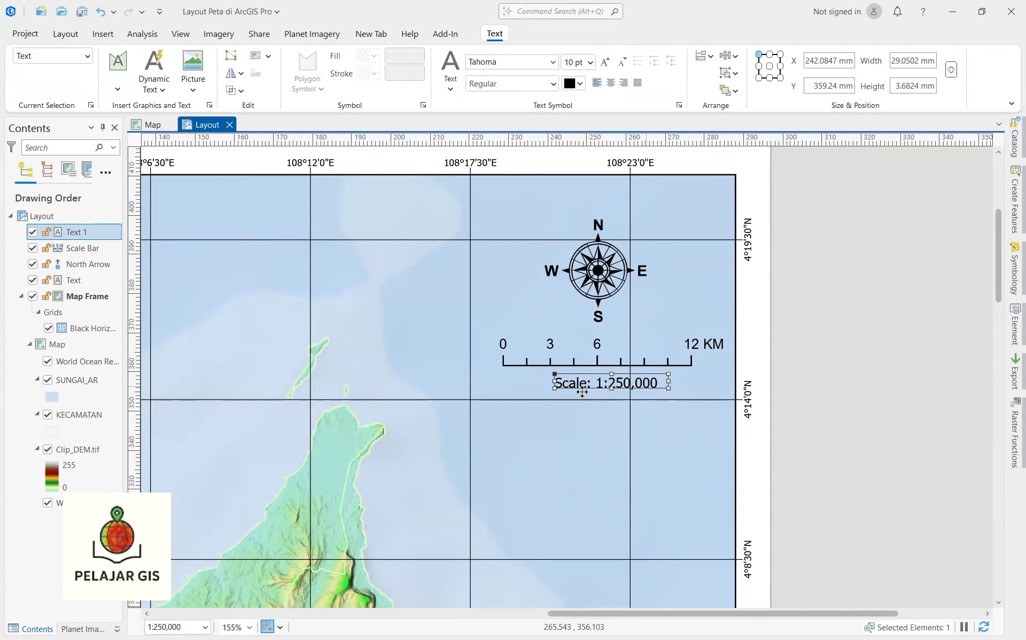
click(842, 425)
Step: Narrow the dynamic scale text's box from its east edge
click(620, 384)
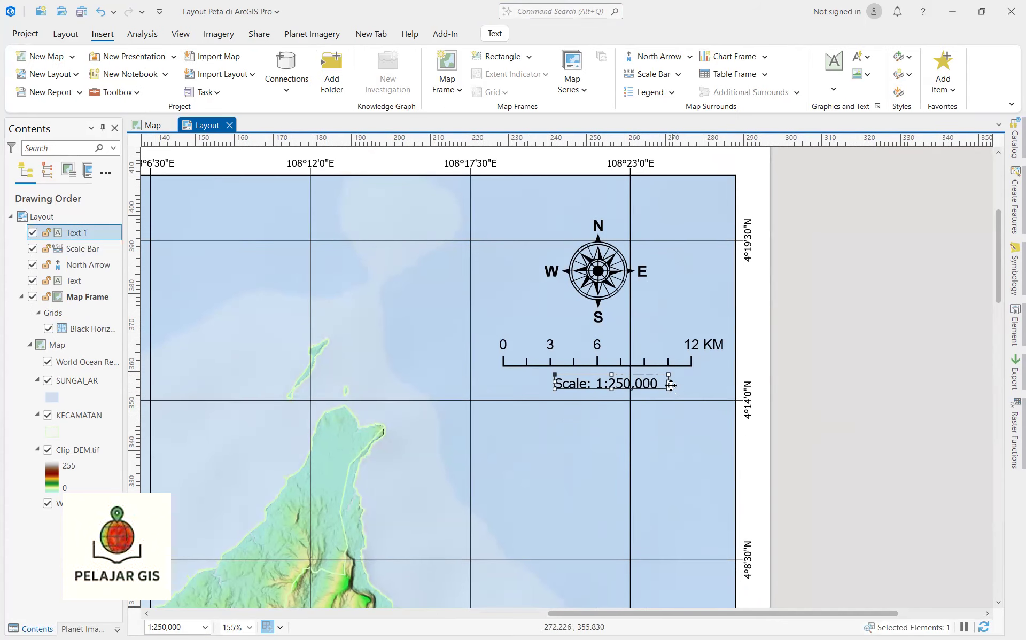
drag(670, 382, 643, 389)
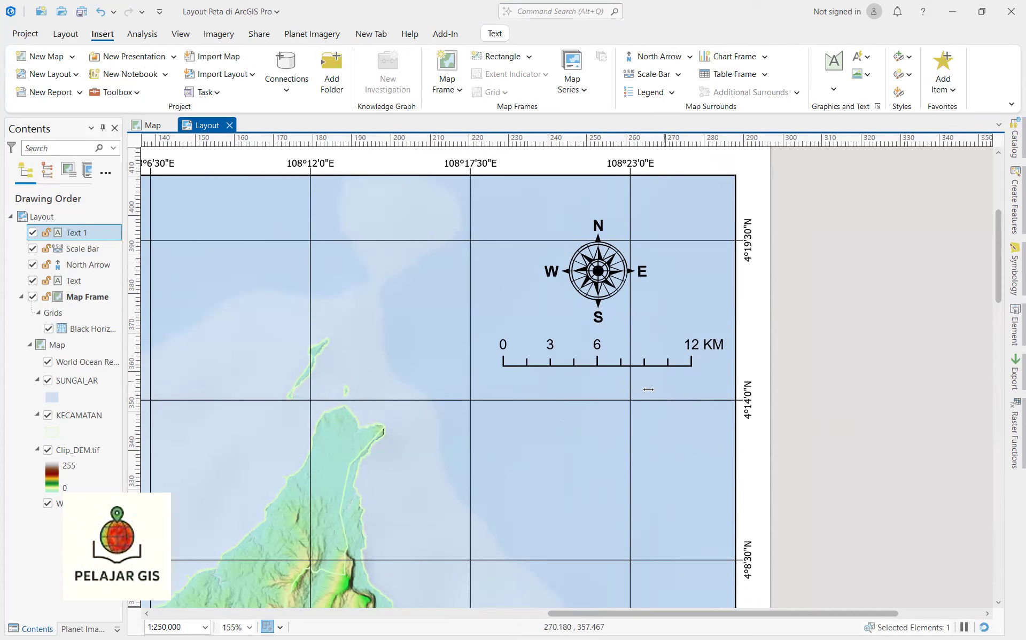
drag(648, 389, 575, 545)
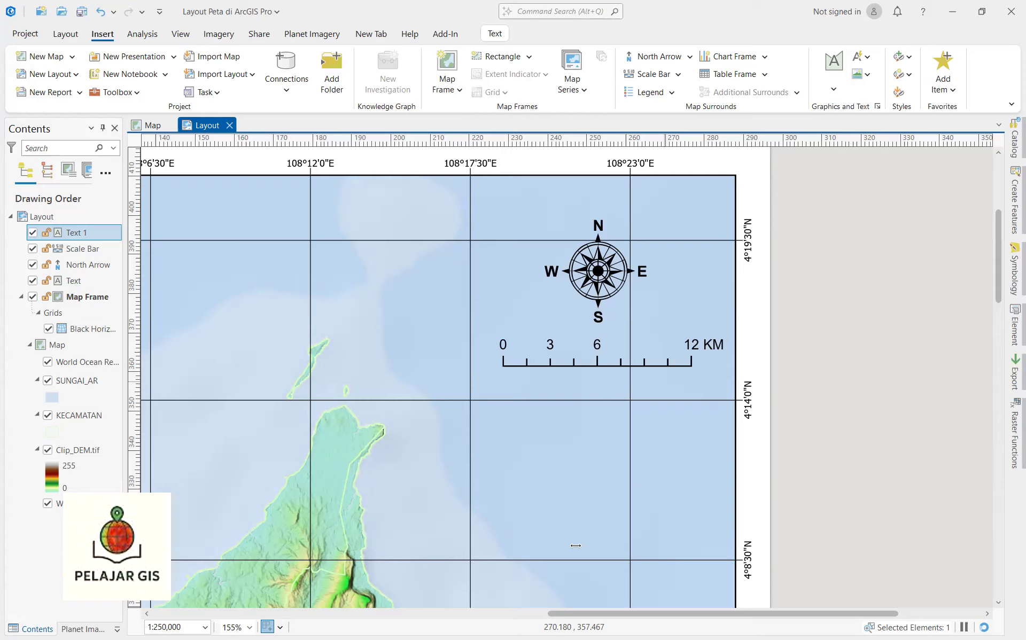